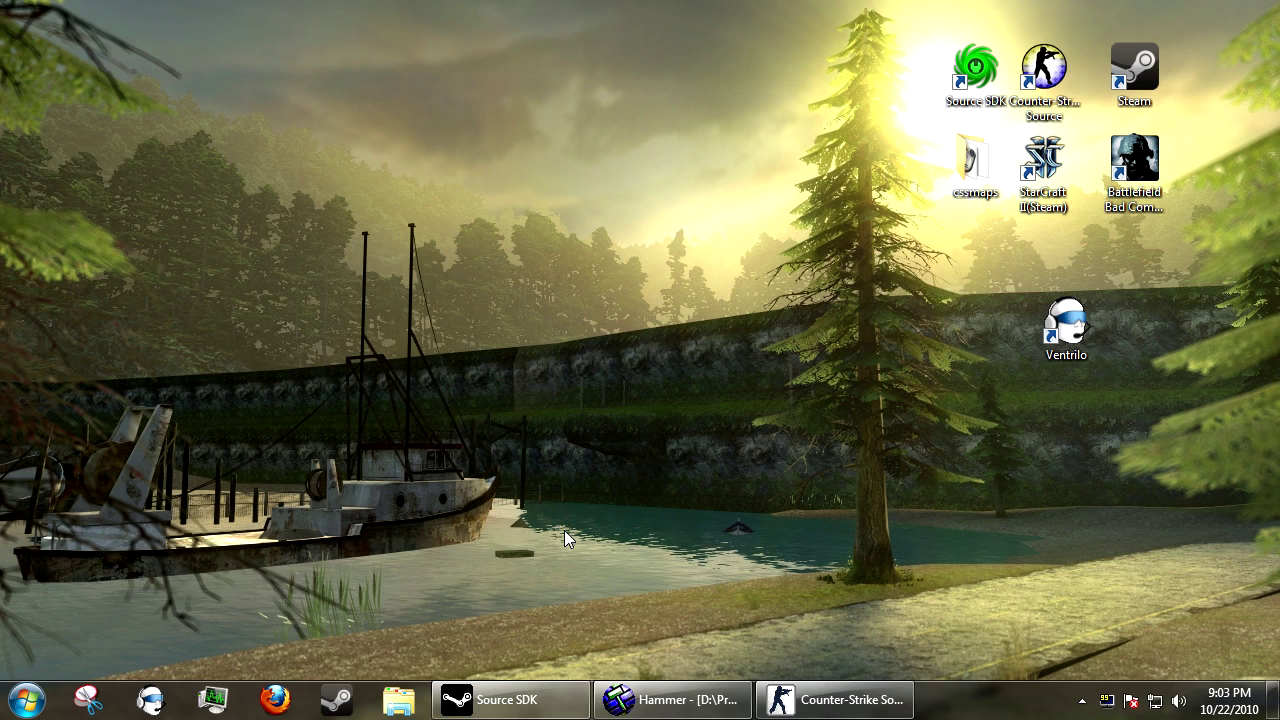
Step: Switch to Hammer, fly to the key pedestal and select the Red_Key_Rot func_rotating entity to inspect it
{"action": "left_click", "coordinate": [672, 700]}
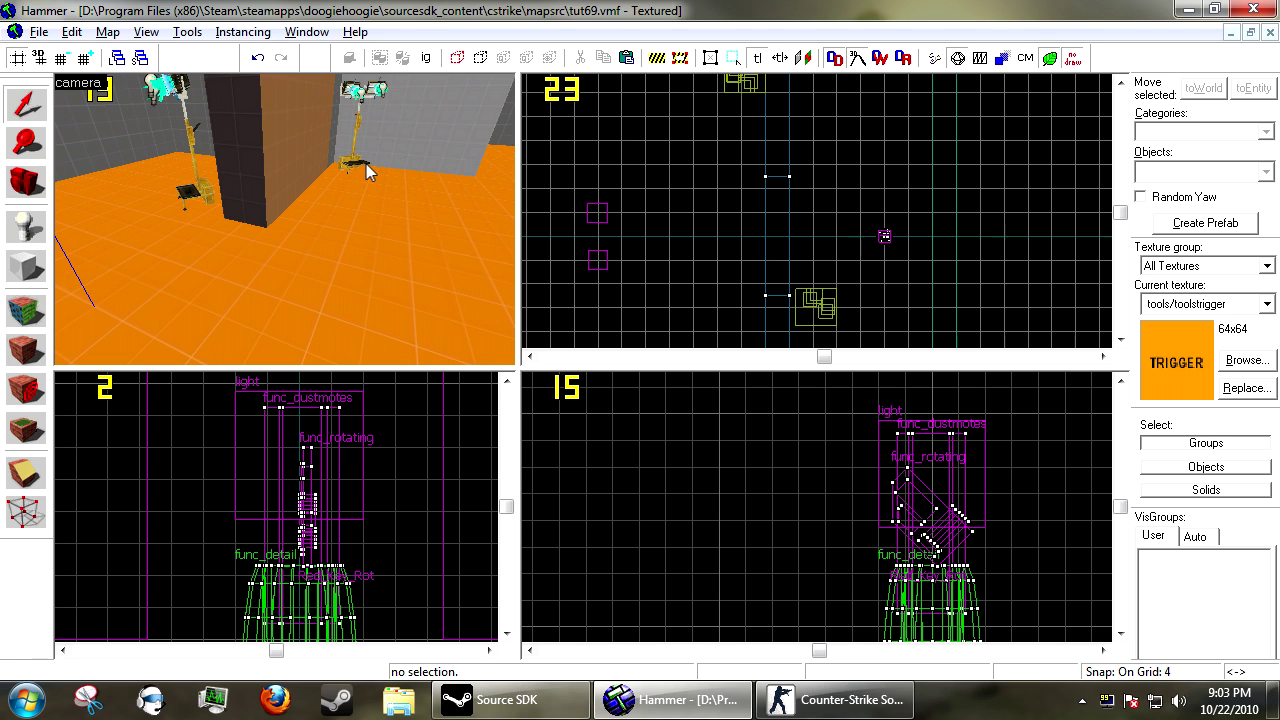
{"action": "key", "text": "z"}
{"action": "key", "text": "w"}
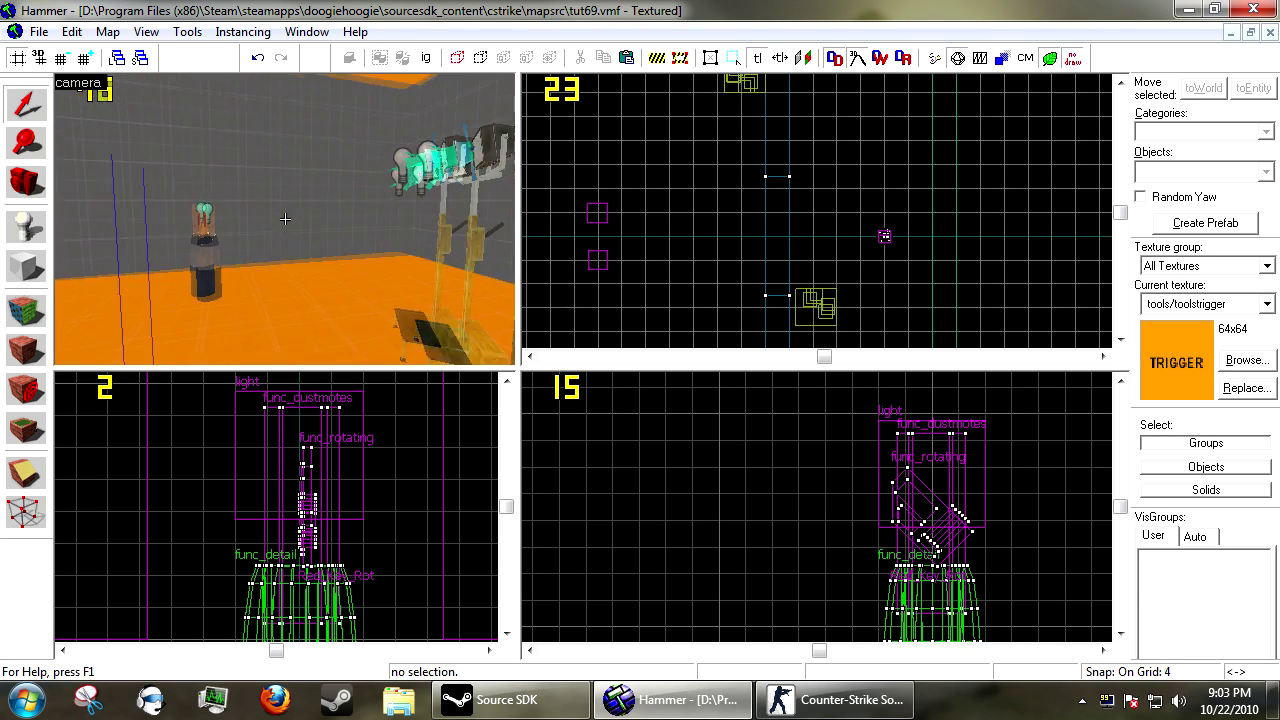
{"action": "key", "text": "z"}
{"action": "left_click", "coordinate": [253, 229]}
{"action": "key", "text": "s"}
{"action": "key", "text": "a"}
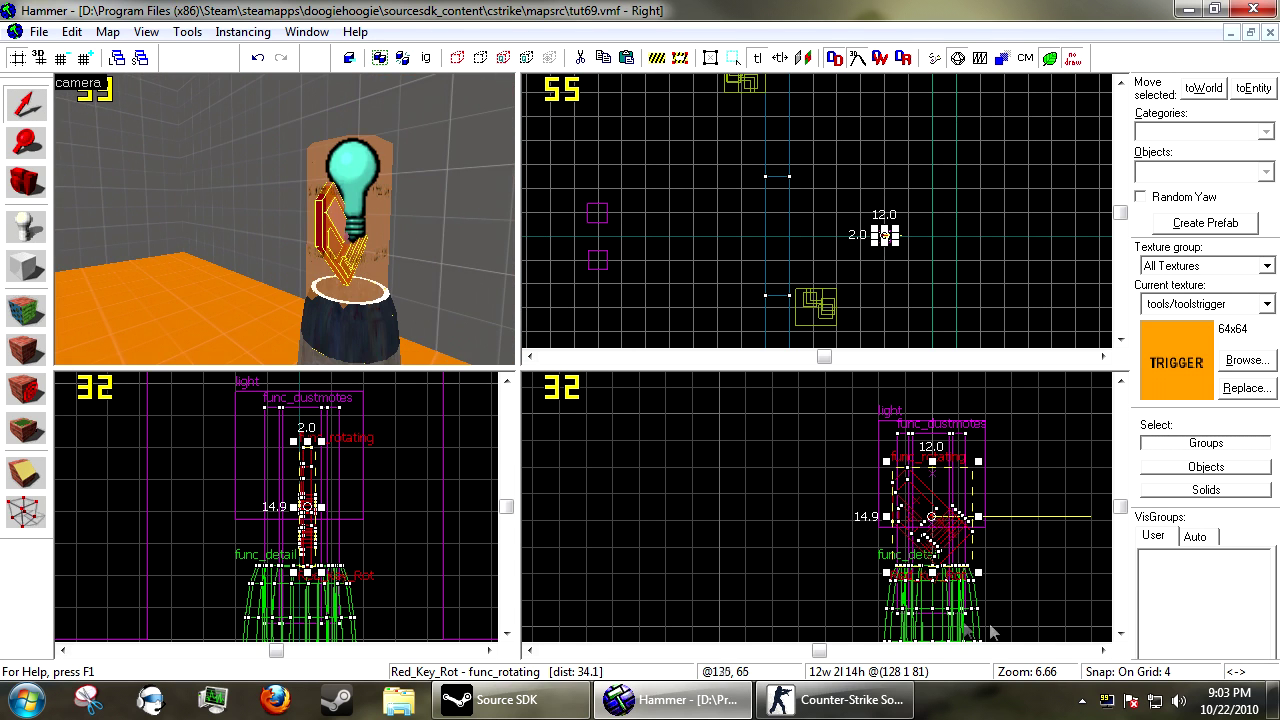
{"action": "left_click_drag", "start_coordinate": [935, 516], "coordinate": [788, 516]}
{"action": "left_click", "coordinate": [594, 450]}
{"action": "key", "text": "ctrl+z"}
{"action": "key", "text": "ctrl+z"}
{"action": "key", "text": "ctrl+z"}
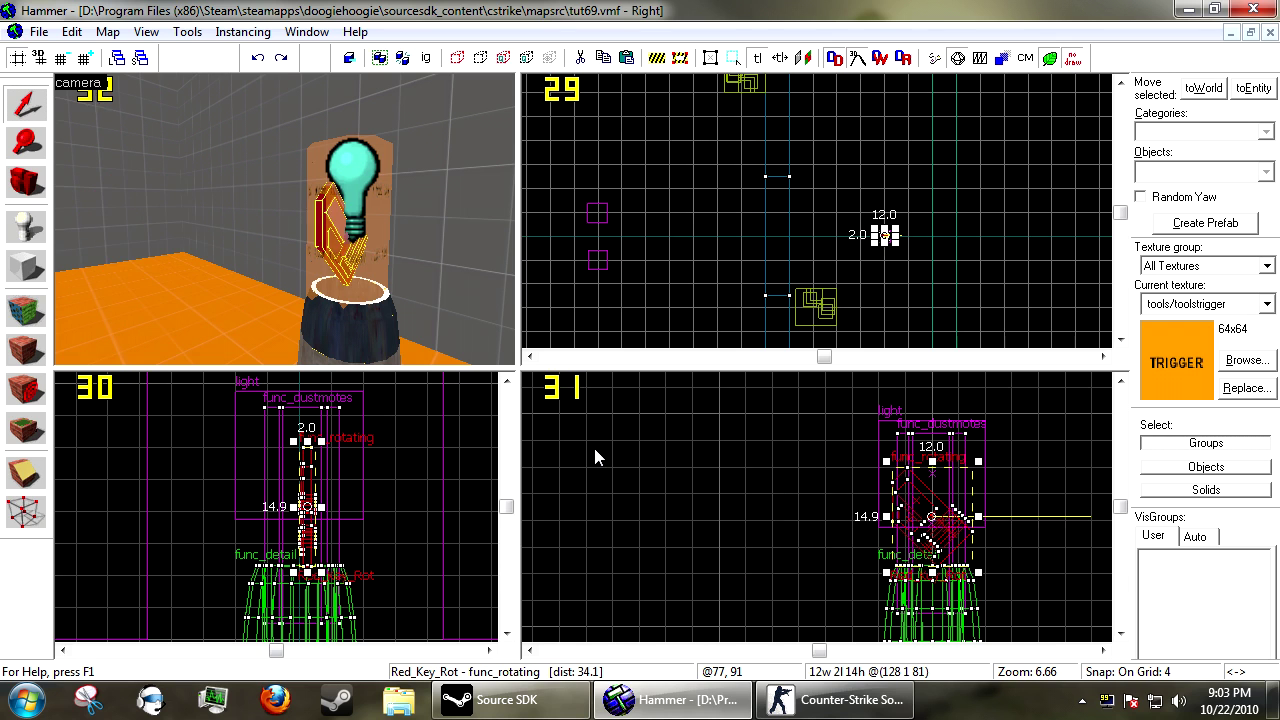
Step: Examine the map layout, looking over the roller door, the key pedestal and the surrounding room
{"action": "key", "text": "z"}
{"action": "key", "text": "w"}
{"action": "key", "text": "z"}
{"action": "left_click", "coordinate": [296, 218]}
{"action": "key", "text": "Escape"}
{"action": "key", "text": "s"}
{"action": "key", "text": "z"}
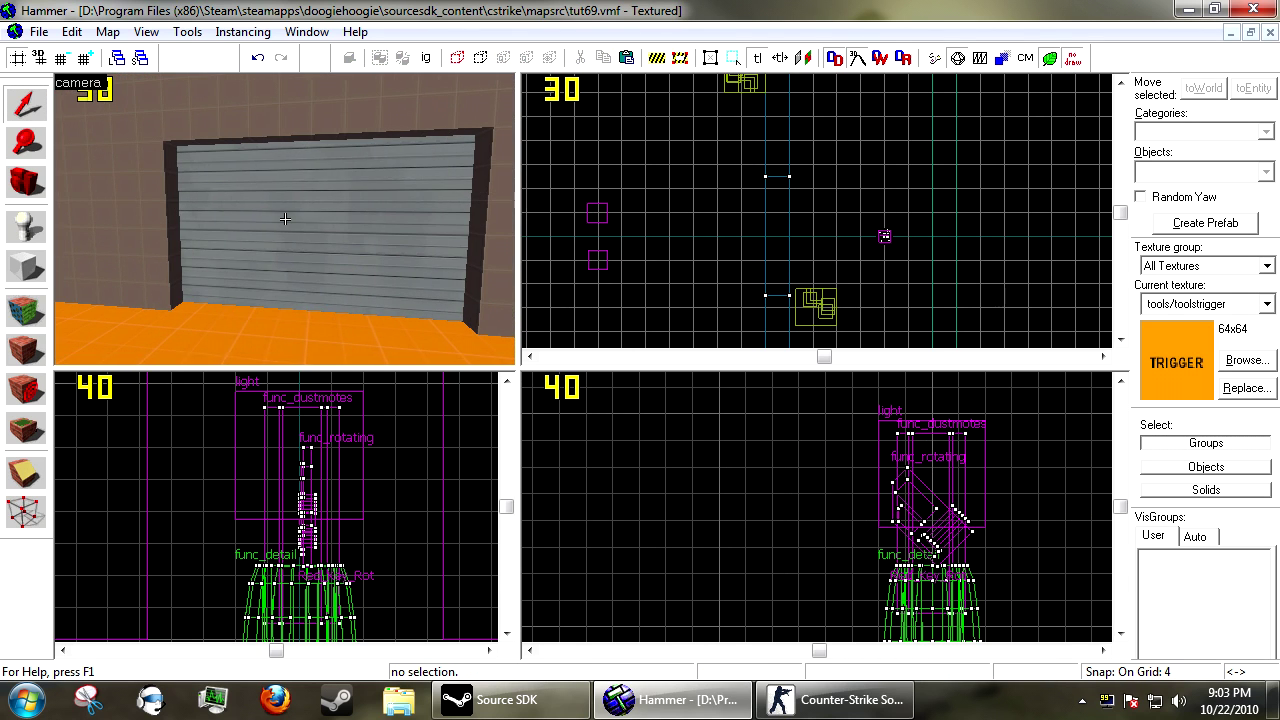
{"action": "key", "text": "s"}
{"action": "key", "text": "w"}
{"action": "key", "text": "z"}
{"action": "scroll", "coordinate": [940, 194], "scroll_direction": "down", "scroll_amount": 9}
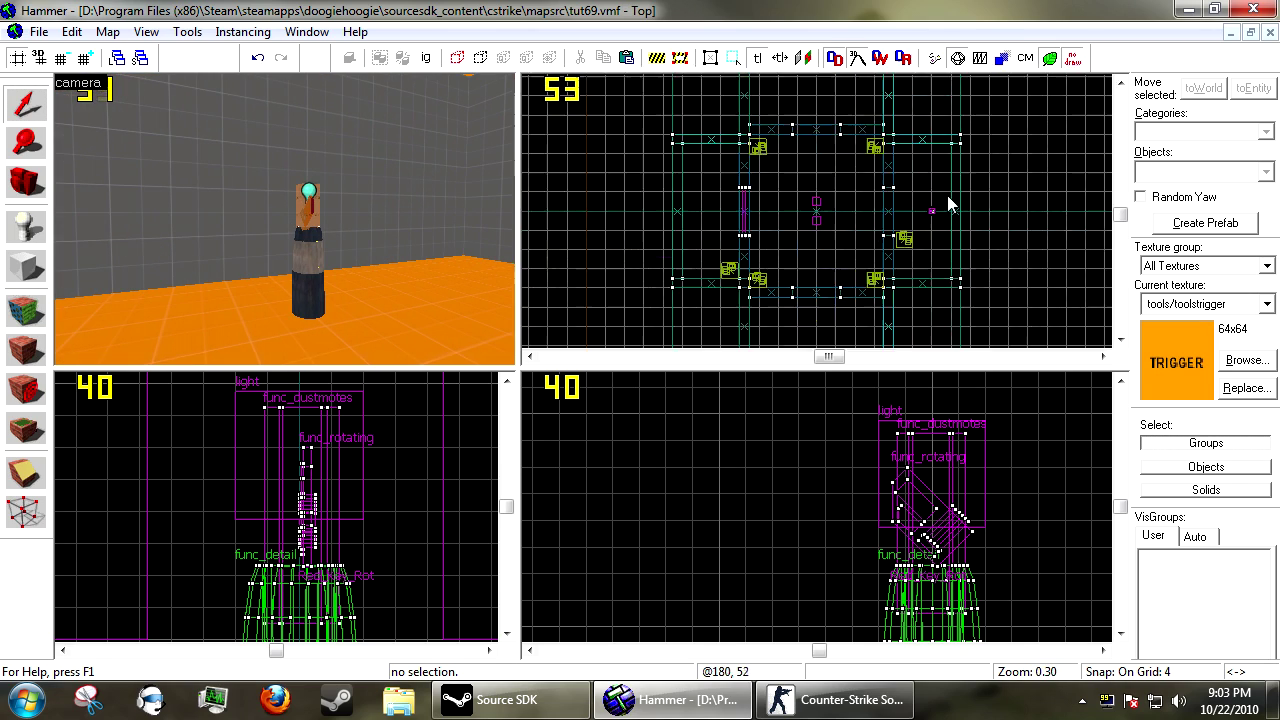
Step: Choose tools/toolstrigger as the current texture
{"action": "left_click", "coordinate": [1247, 360]}
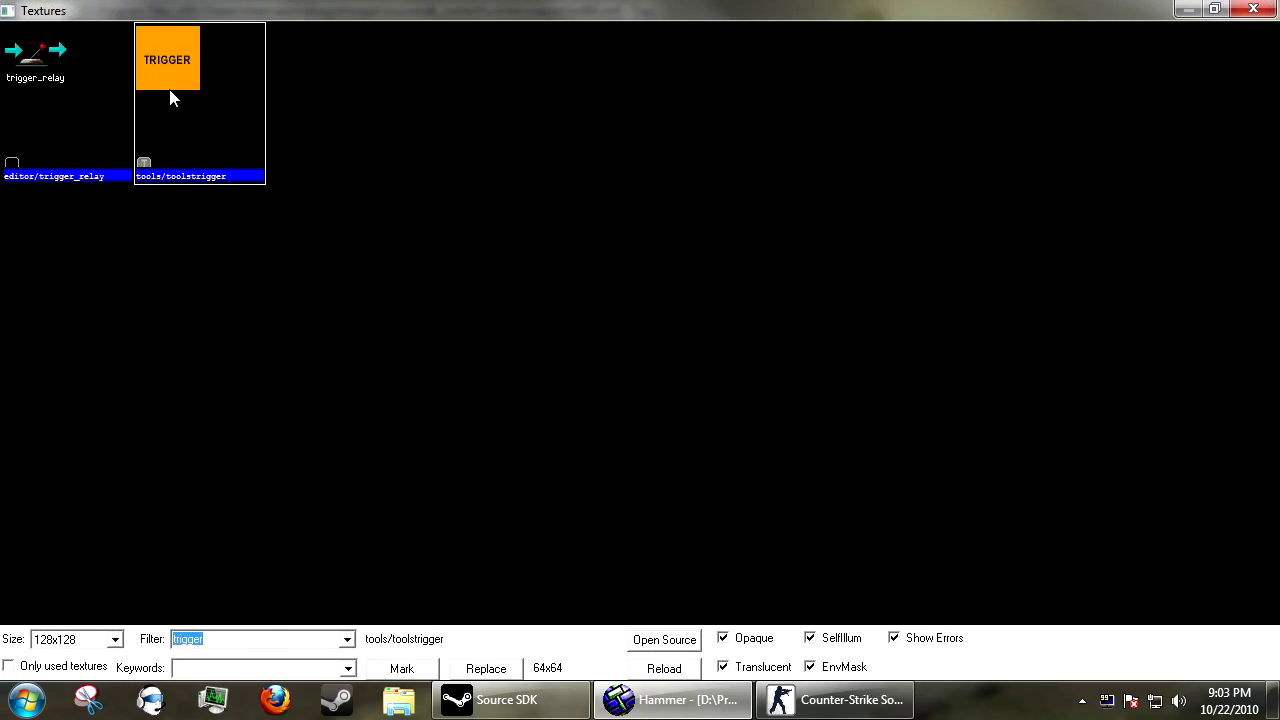
{"action": "double_click", "coordinate": [170, 92]}
{"action": "scroll", "coordinate": [965, 206], "scroll_direction": "up", "scroll_amount": 10}
{"action": "left_click_drag", "start_coordinate": [768, 105], "coordinate": [930, 269]}
{"action": "left_click_drag", "start_coordinate": [890, 215], "coordinate": [906, 239]}
{"action": "scroll", "coordinate": [857, 551], "scroll_direction": "up", "scroll_amount": 2}
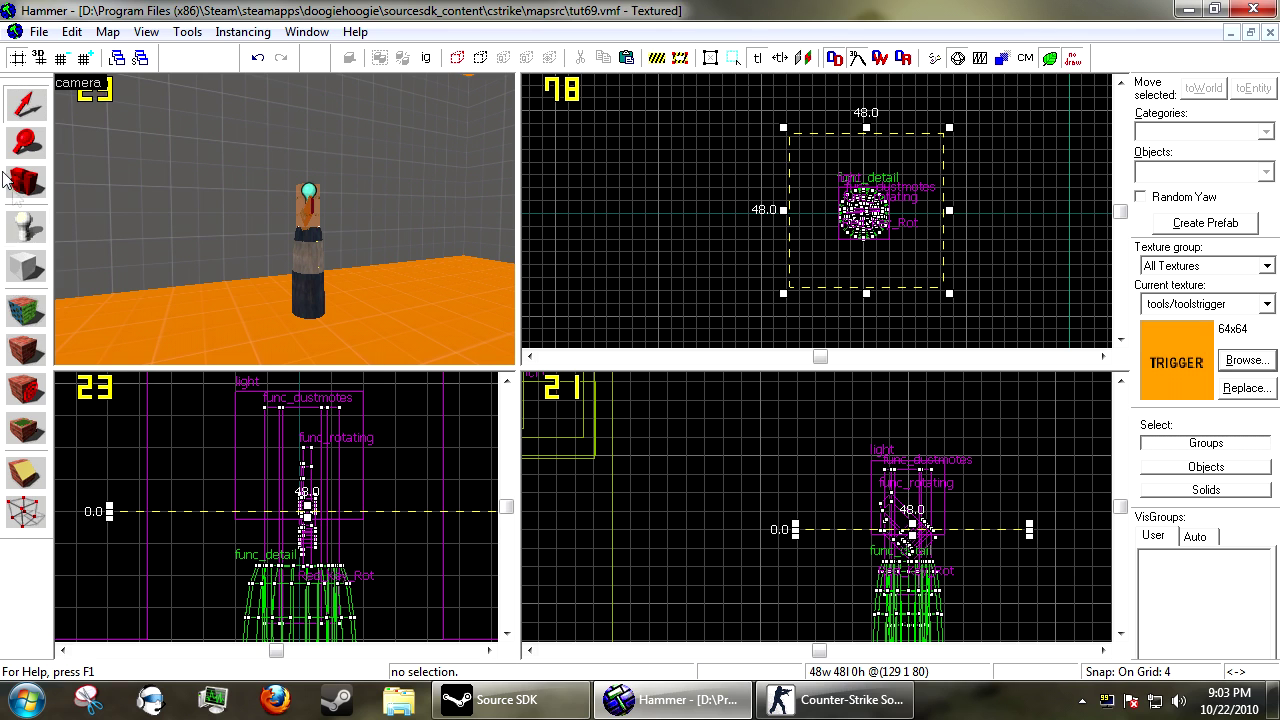
Step: Create a trigger-textured block of 40 × 40 × 96 units centred on the key pedestal and select it
{"action": "left_click", "coordinate": [26, 267]}
{"action": "left_click_drag", "start_coordinate": [944, 284], "coordinate": [942, 281]}
{"action": "left_click_drag", "start_coordinate": [904, 240], "coordinate": [889, 239]}
{"action": "key", "text": "Return"}
{"action": "left_click", "coordinate": [28, 105]}
{"action": "scroll", "coordinate": [900, 205], "scroll_direction": "up", "scroll_amount": 2}
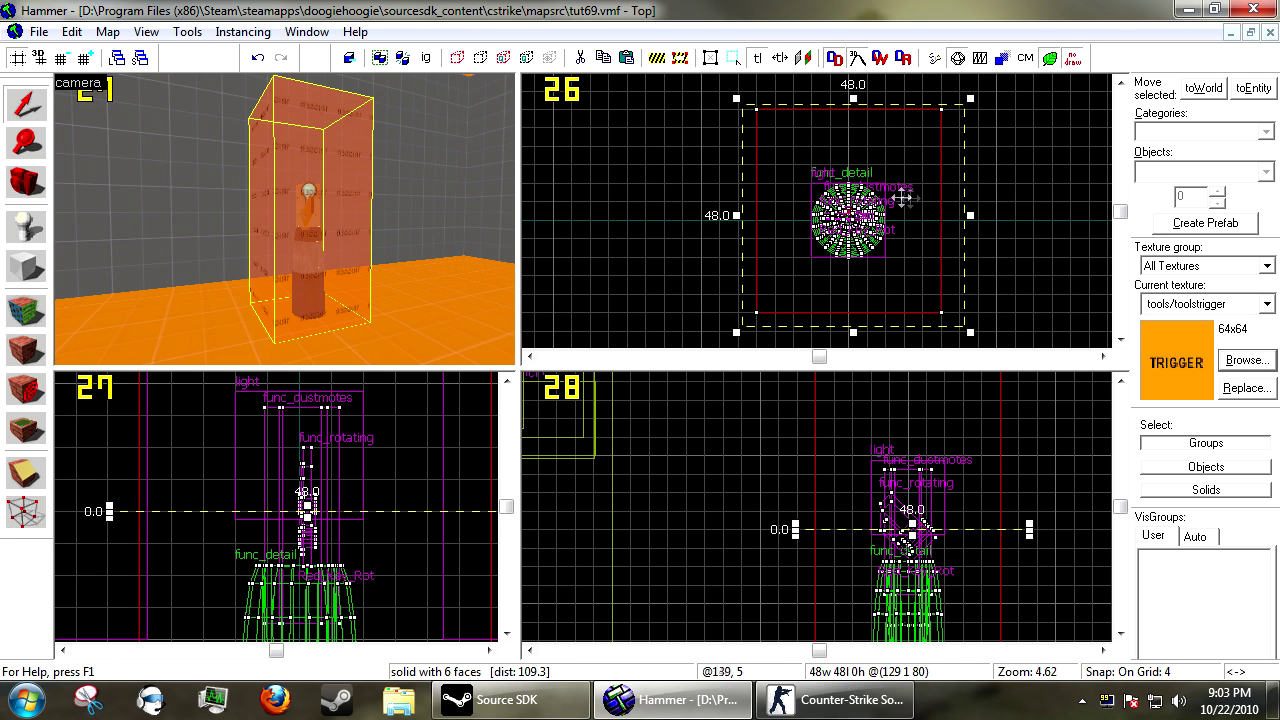
{"action": "left_click", "coordinate": [991, 194]}
{"action": "left_click", "coordinate": [358, 187]}
{"action": "left_click_drag", "start_coordinate": [847, 110], "coordinate": [847, 123]}
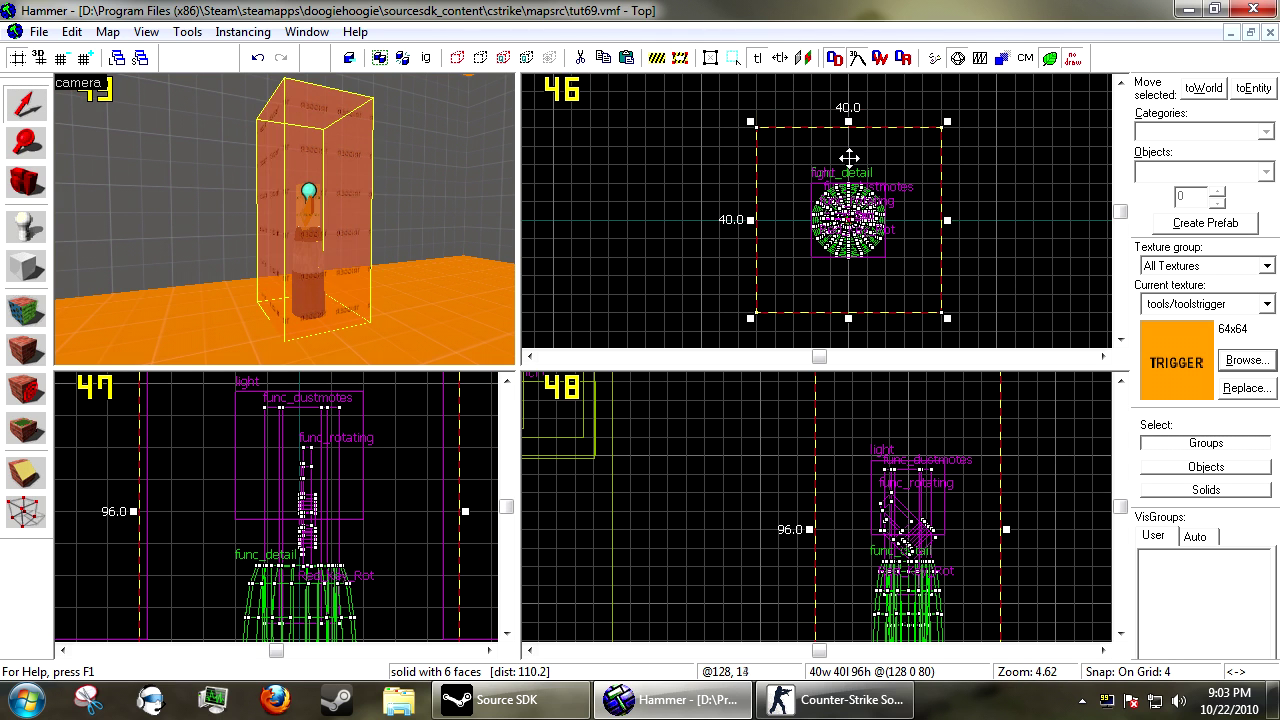
Step: Tie the trigger block to an entity and set its class to trigger_multiple
{"action": "key", "text": "s"}
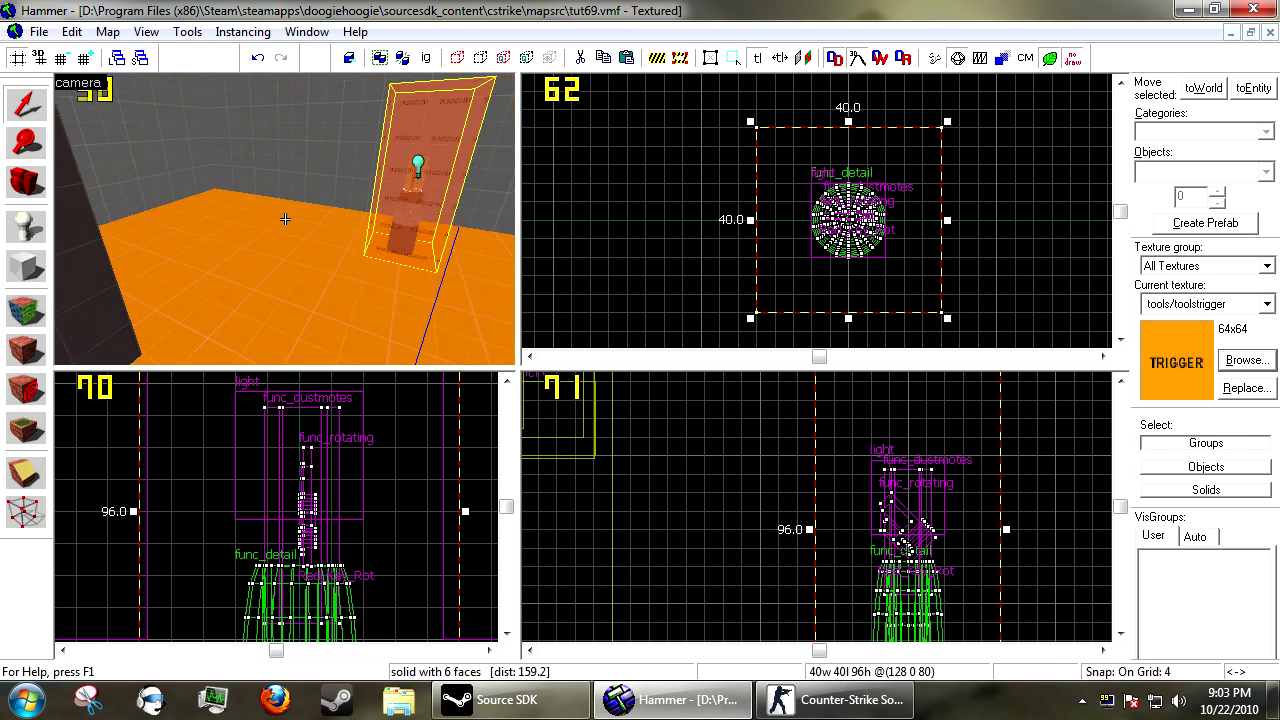
{"action": "key", "text": "w"}
{"action": "key", "text": "z"}
{"action": "key", "text": "ctrl+t"}
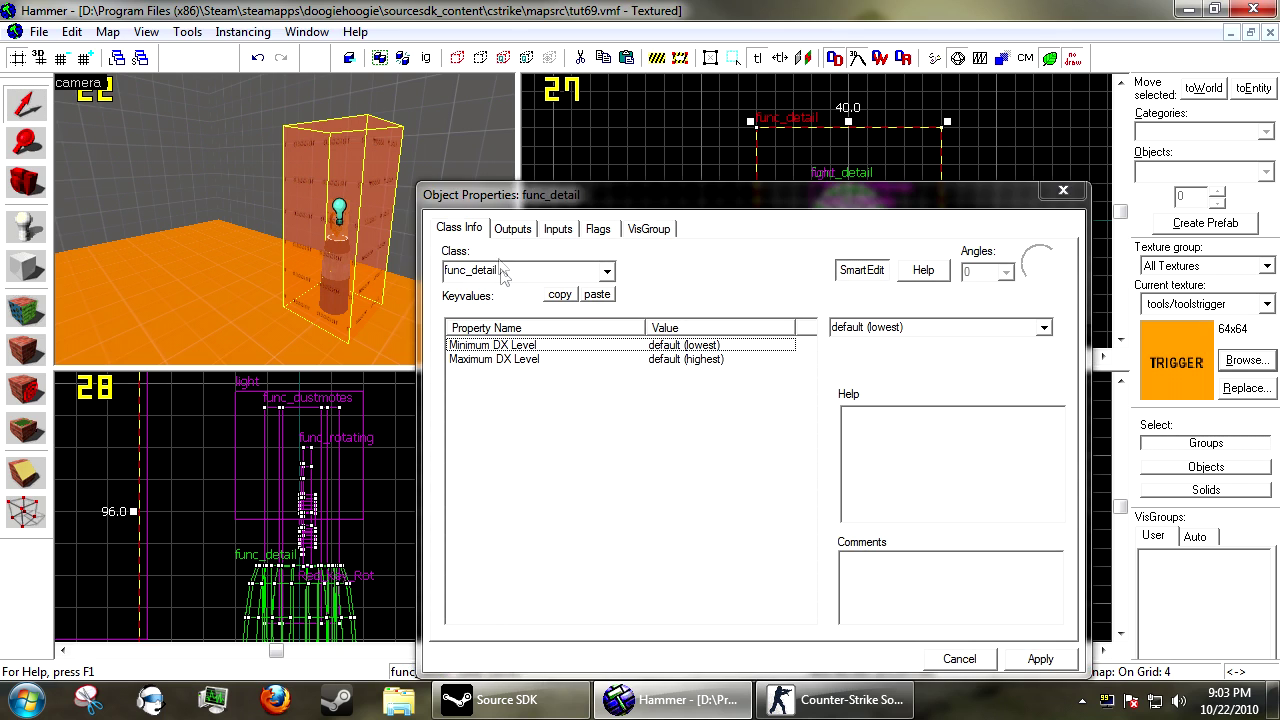
{"action": "type", "text": "func_mu"}
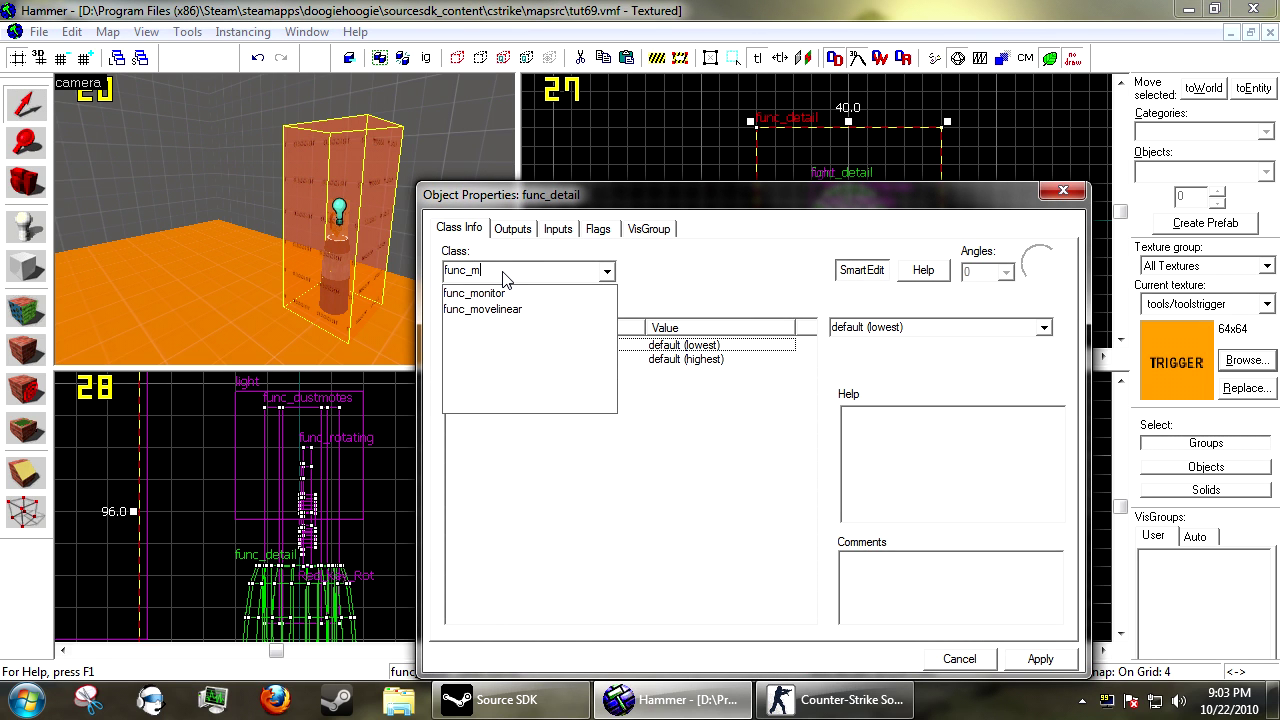
{"action": "key", "text": "BackSpace"}
{"action": "key", "text": "BackSpace"}
{"action": "key", "text": "BackSpace"}
{"action": "key", "text": "BackSpace"}
{"action": "key", "text": "BackSpace"}
{"action": "key", "text": "BackSpace"}
{"action": "key", "text": "BackSpace"}
{"action": "type", "text": "trigger_mul"}
{"action": "key", "text": "Return"}
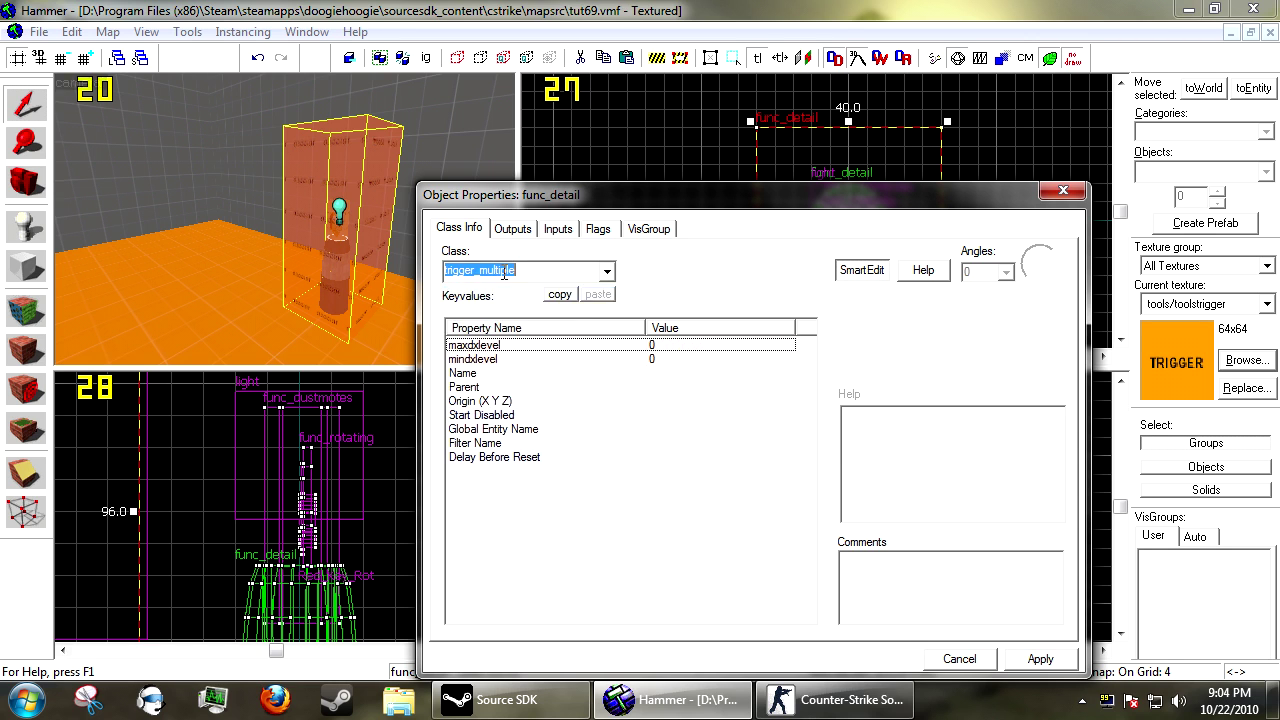
{"action": "left_click", "coordinate": [1040, 658]}
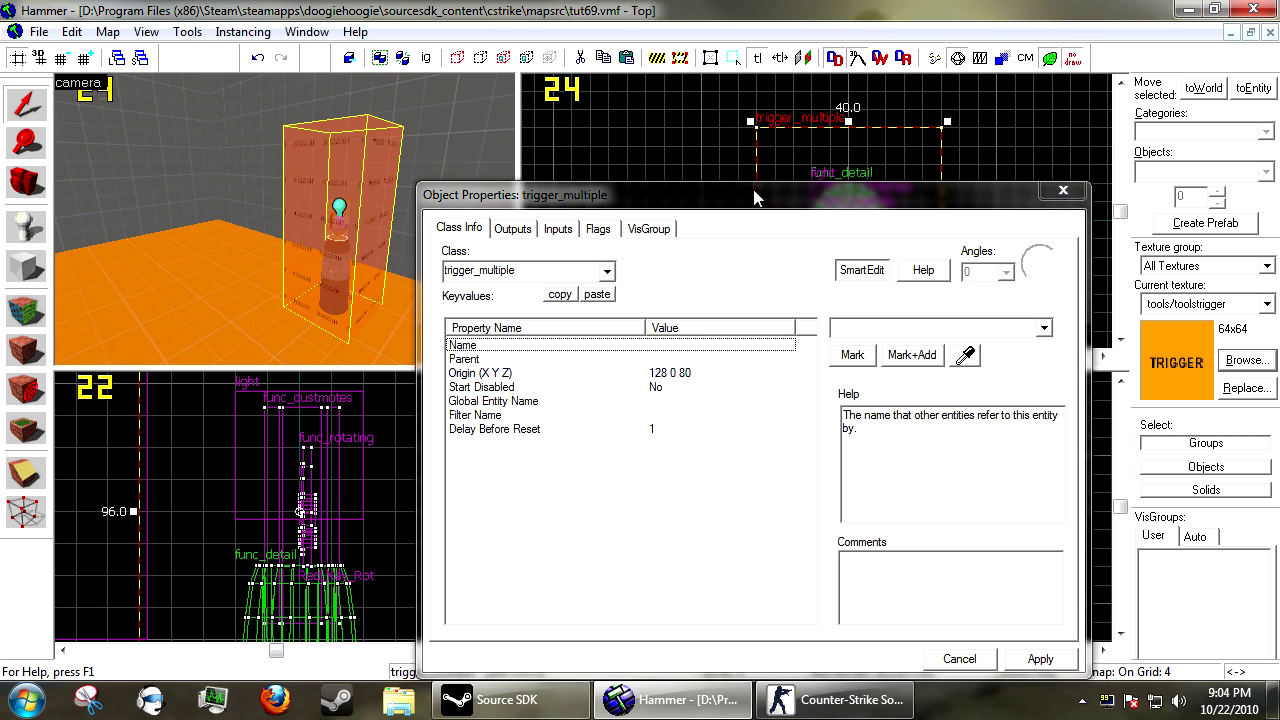
Step: Add an OnStartTouch output to the trigger_multiple that sends Kill to Red_Key_Rot, picking the target from the 3D view
{"action": "left_click_drag", "start_coordinate": [755, 197], "coordinate": [776, 94]}
{"action": "left_click", "coordinate": [531, 125]}
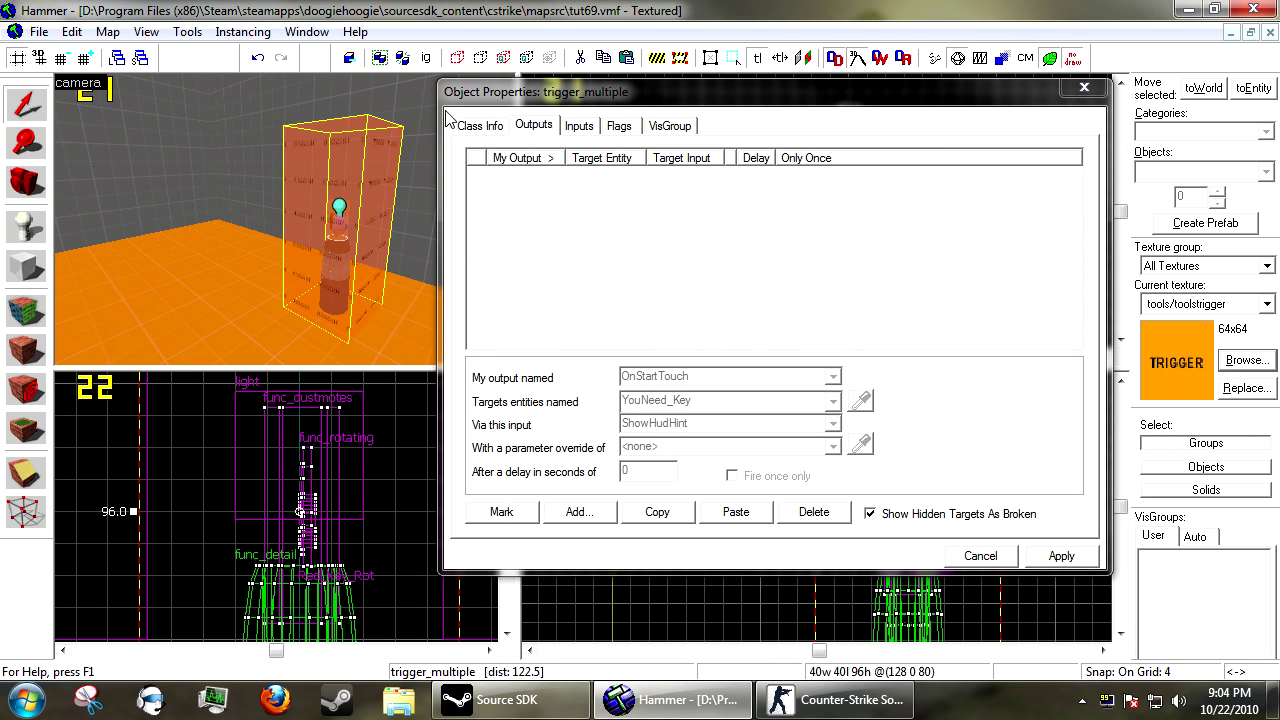
{"action": "left_click", "coordinate": [590, 514]}
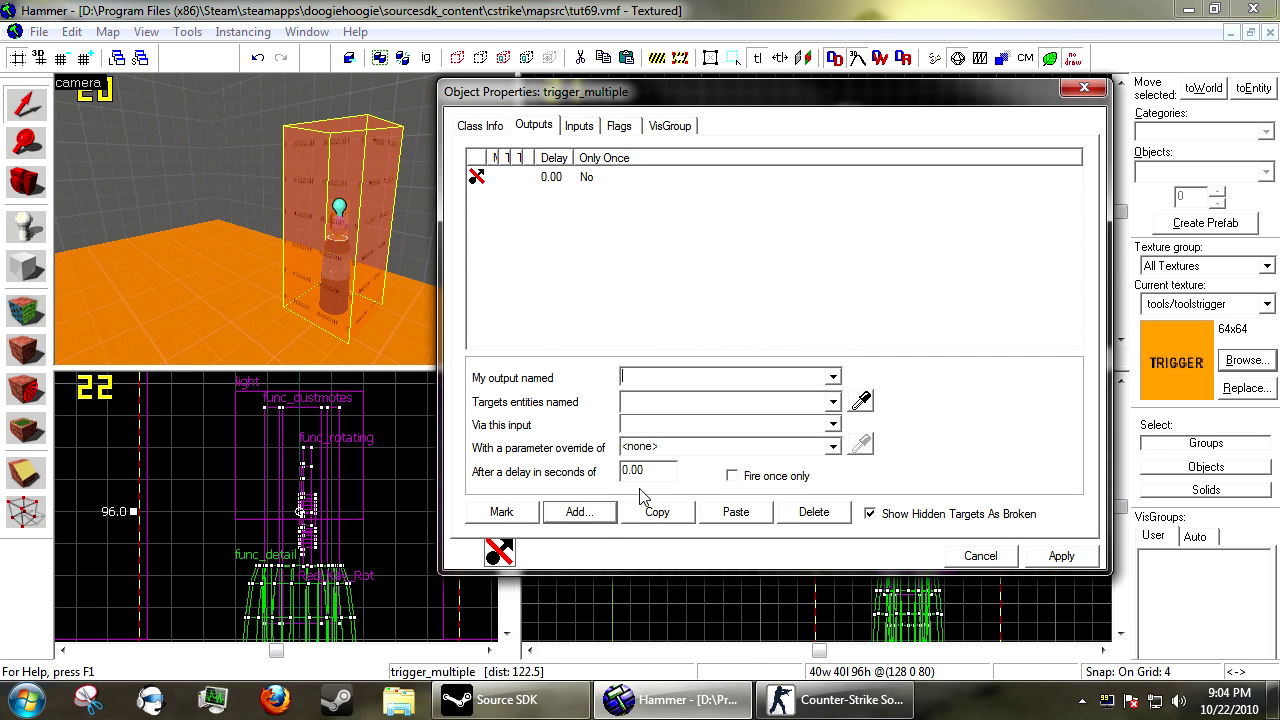
{"action": "left_click", "coordinate": [833, 378]}
{"action": "left_click", "coordinate": [683, 436]}
{"action": "left_click", "coordinate": [861, 400]}
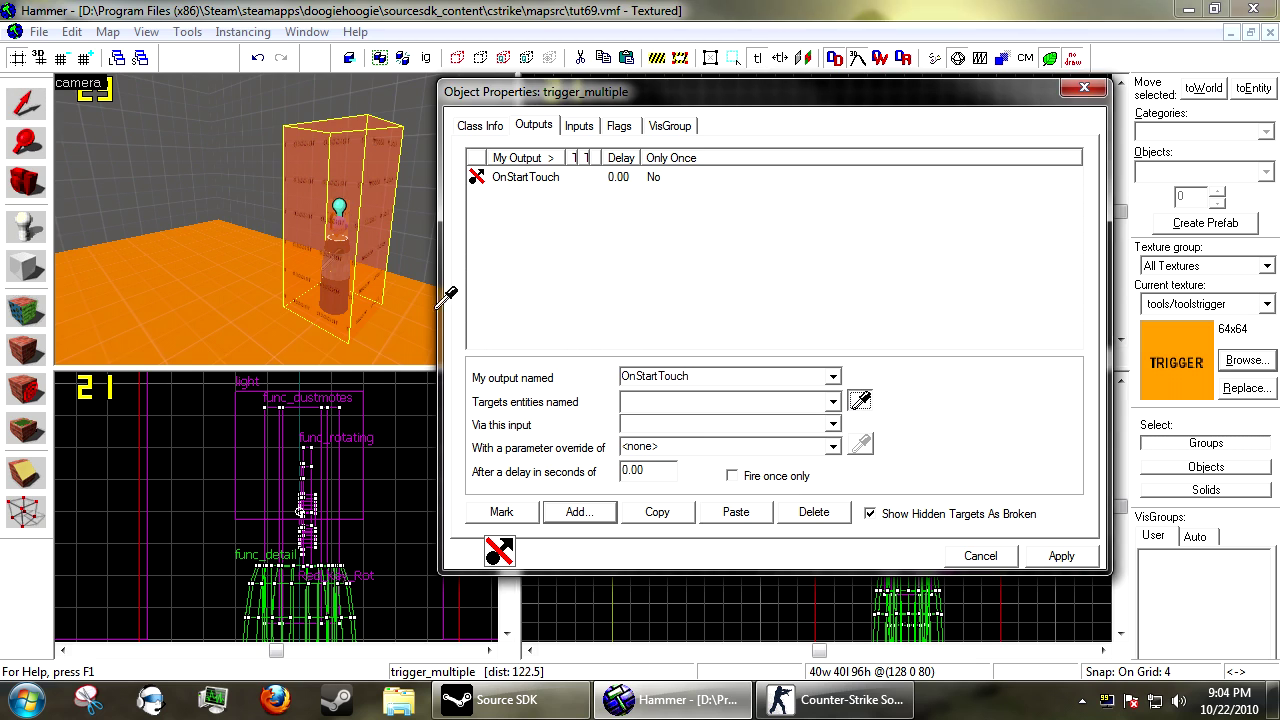
{"action": "scroll", "coordinate": [293, 228], "scroll_direction": "up", "scroll_amount": 5}
{"action": "scroll", "coordinate": [293, 228], "scroll_direction": "up", "scroll_amount": 3}
{"action": "left_click", "coordinate": [305, 215]}
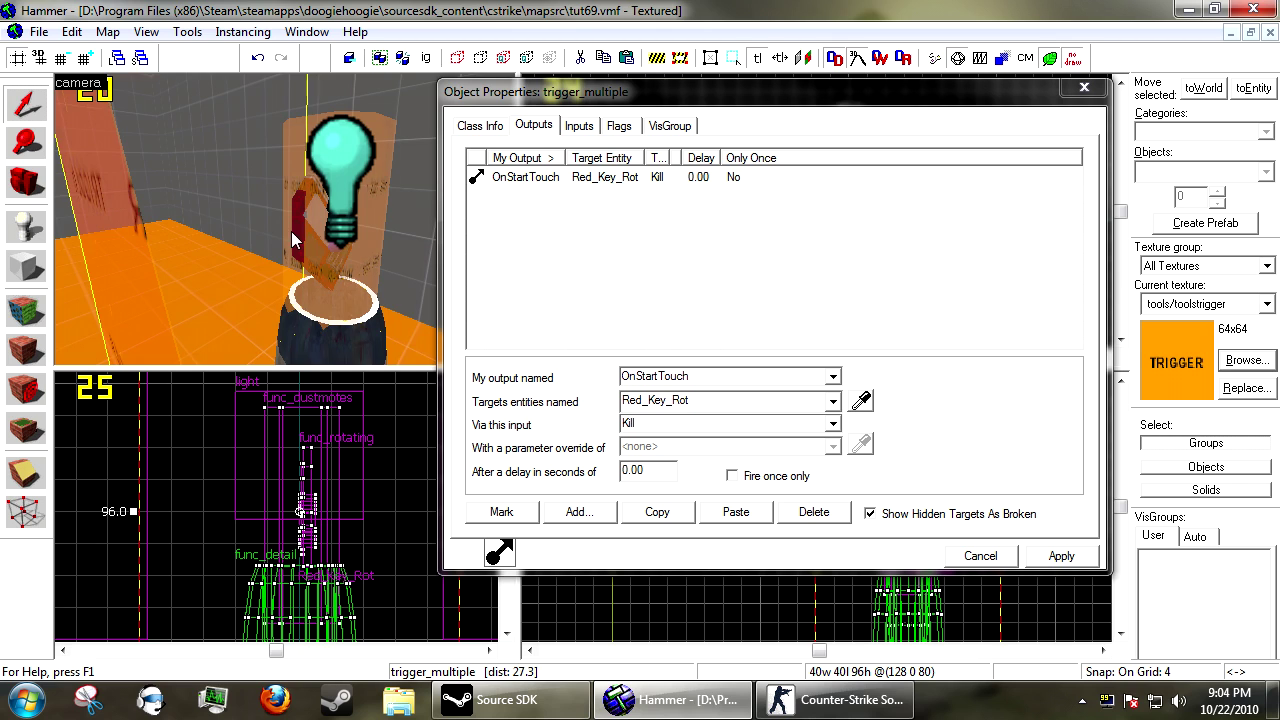
Step: Add a second OnStartTouch output targeting !activator with the AddOutput input and the parameter "targetname ihaveredkey"
{"action": "scroll", "coordinate": [293, 240], "scroll_direction": "down", "scroll_amount": 5}
{"action": "left_click", "coordinate": [579, 511]}
{"action": "left_click", "coordinate": [833, 376]}
{"action": "scroll", "coordinate": [765, 440], "scroll_direction": "up", "scroll_amount": 1}
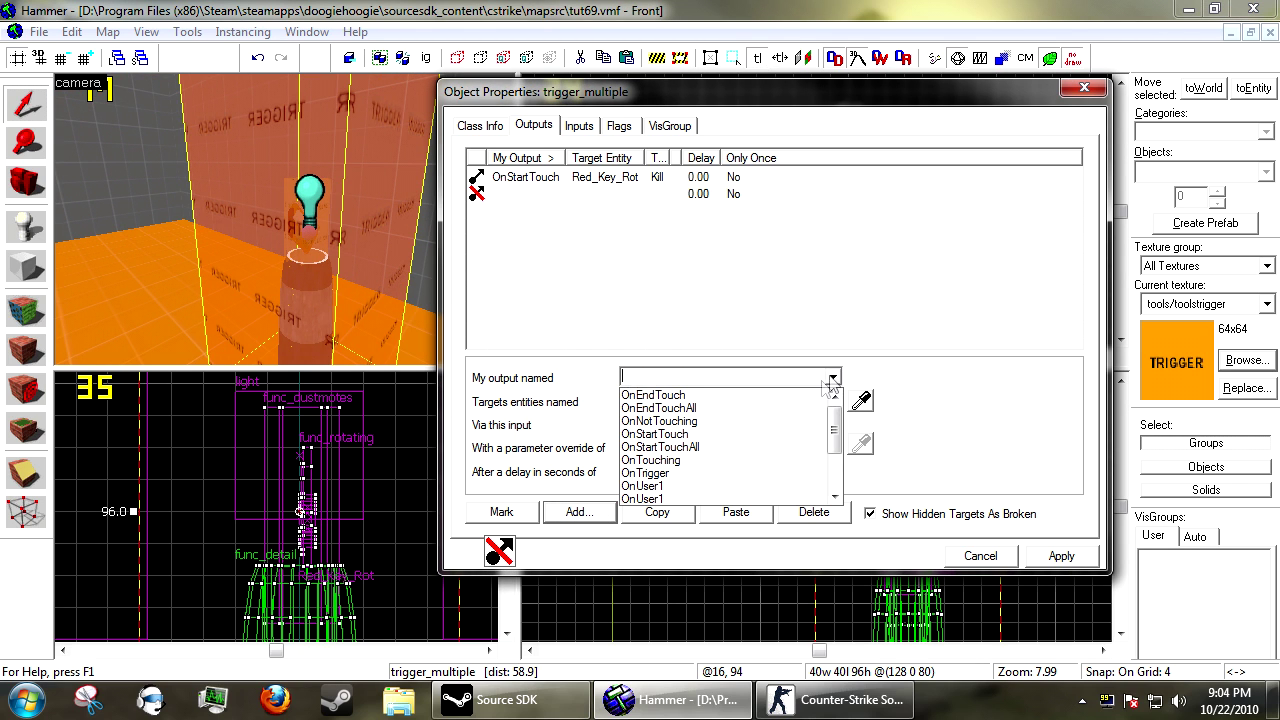
{"action": "left_click", "coordinate": [760, 440]}
{"action": "left_click", "coordinate": [671, 401]}
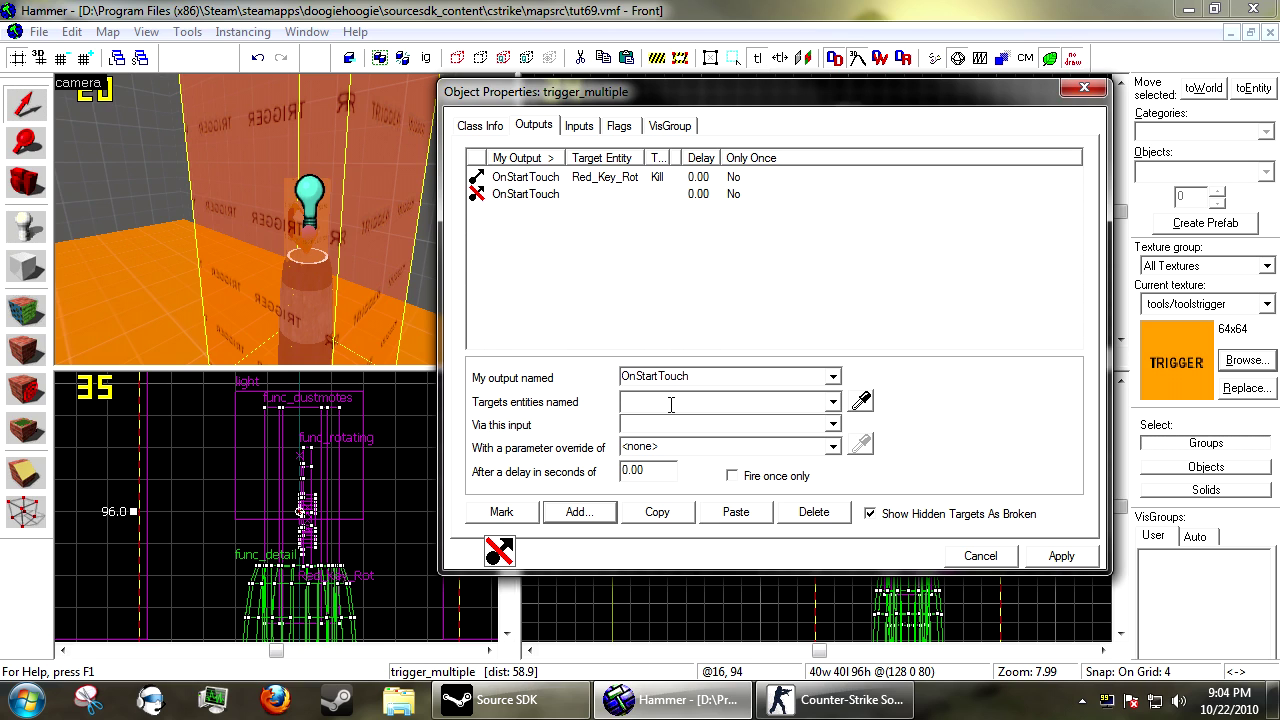
{"action": "type", "text": "!activator"}
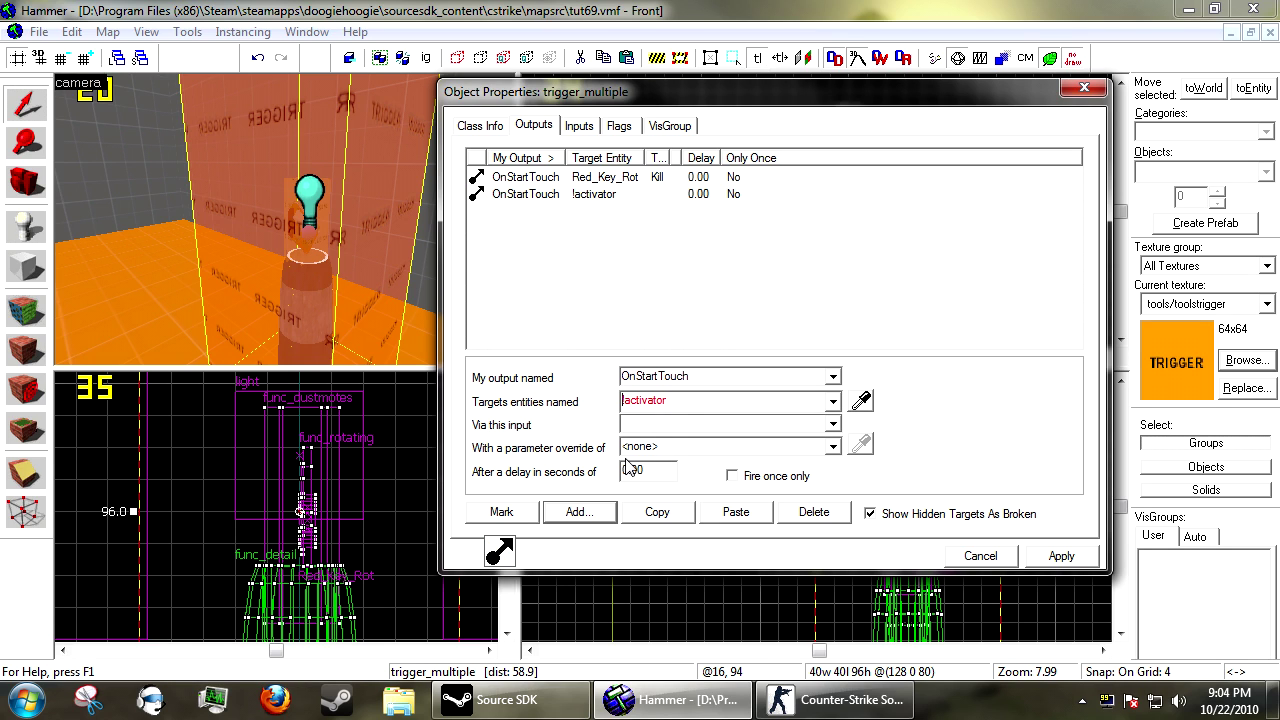
{"action": "type", "text": "AddOutput"}
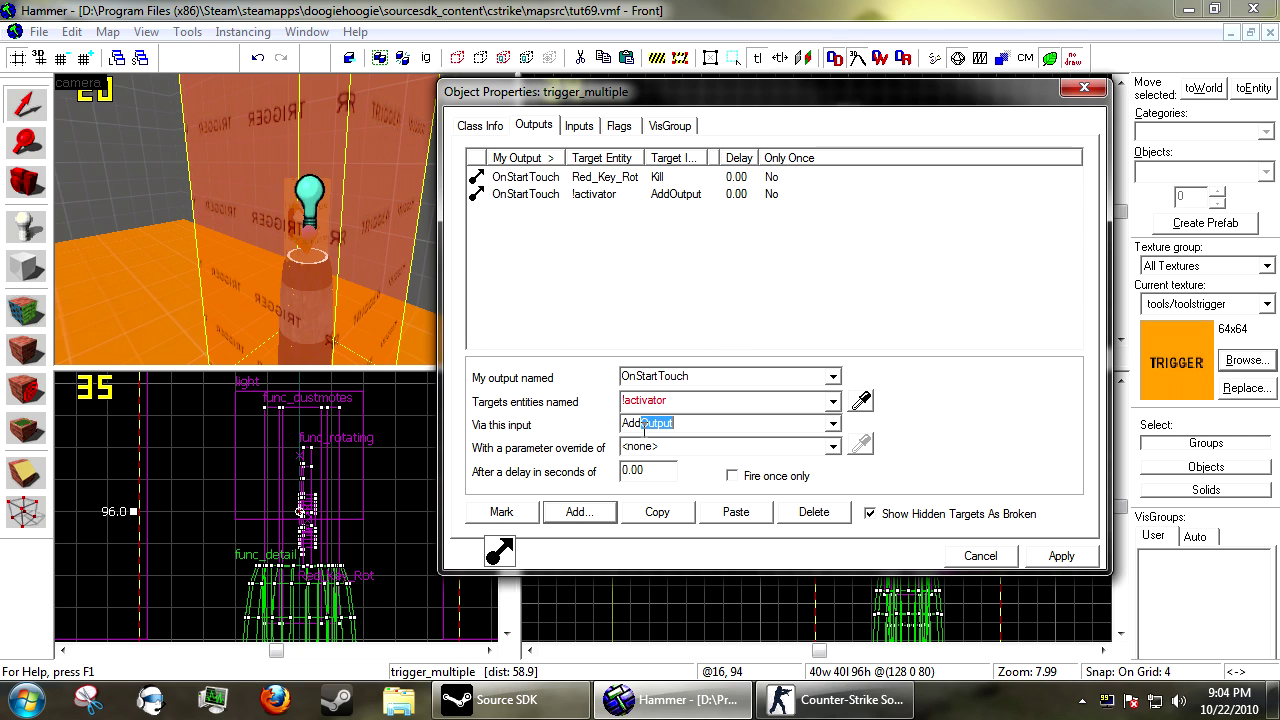
{"action": "left_click", "coordinate": [662, 449]}
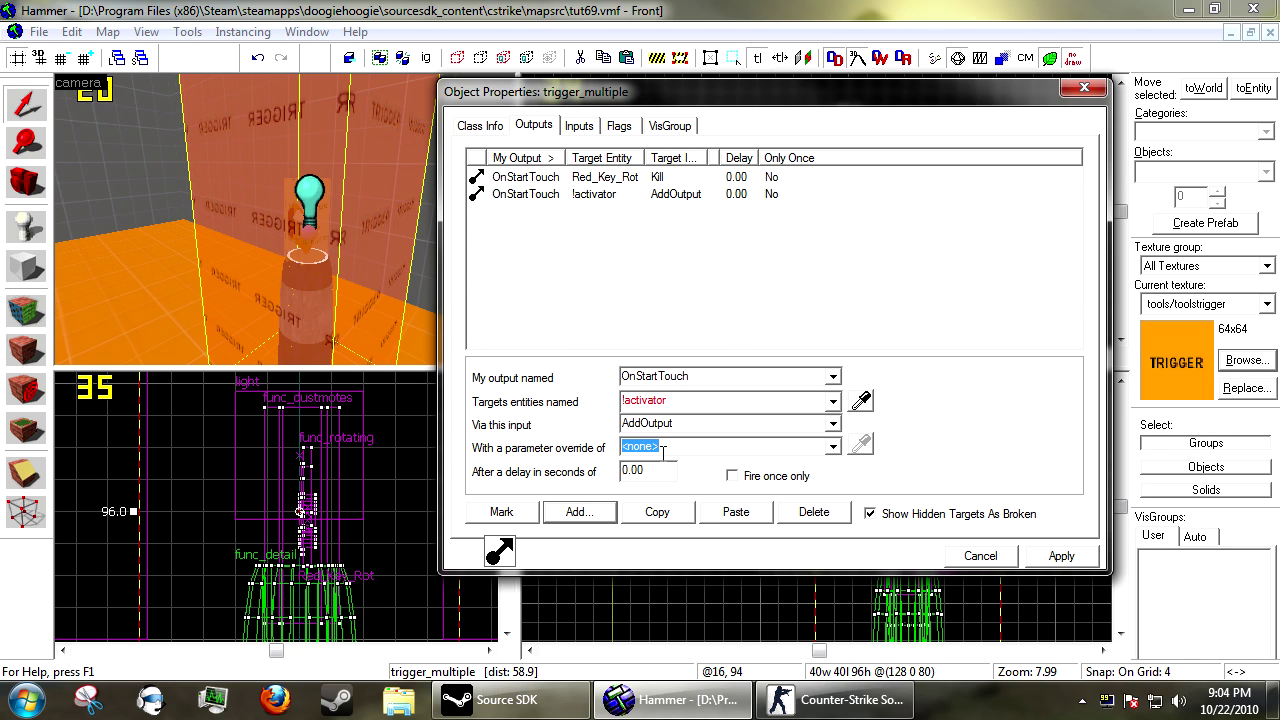
{"action": "left_click_drag", "start_coordinate": [662, 452], "coordinate": [625, 448]}
{"action": "type", "text": "targetname"}
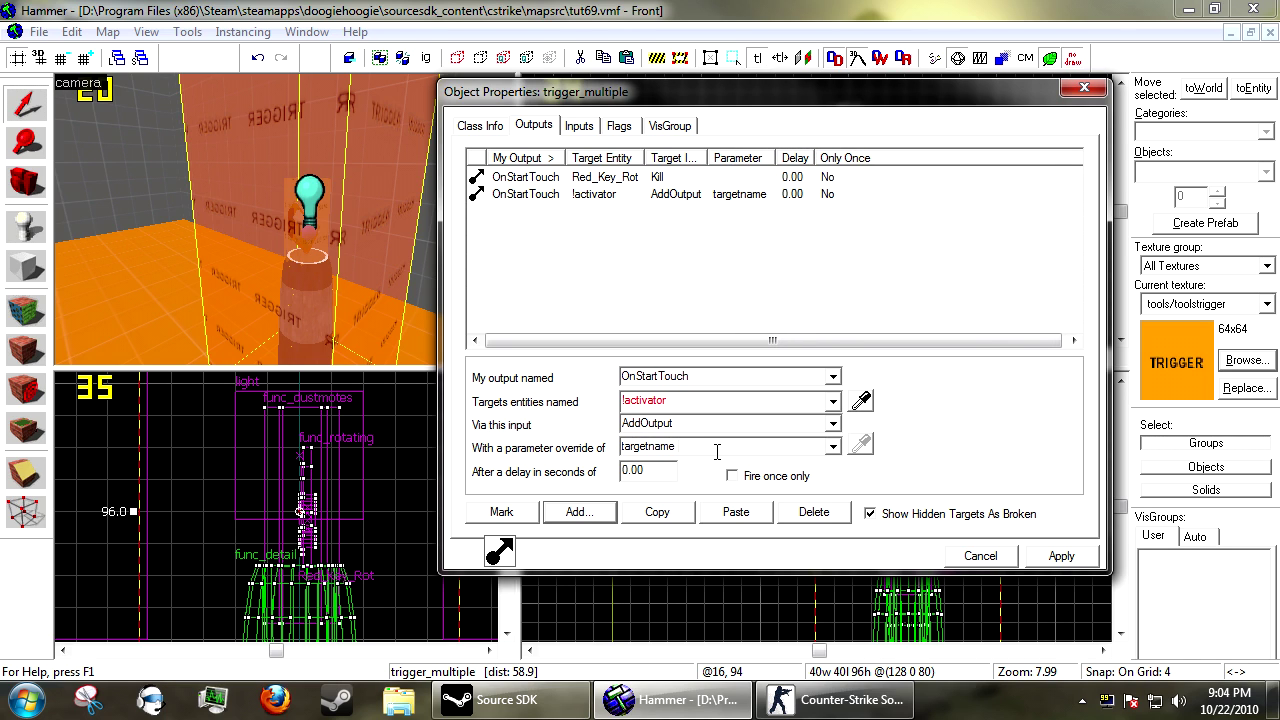
{"action": "type", "text": " ihaveredkey"}
Step: Set both trigger outputs to fire once only, apply the changes and close the properties
{"action": "left_click", "coordinate": [734, 478]}
{"action": "left_click", "coordinate": [690, 180]}
{"action": "left_click", "coordinate": [736, 478]}
{"action": "left_click", "coordinate": [1058, 558]}
{"action": "left_click", "coordinate": [991, 558]}
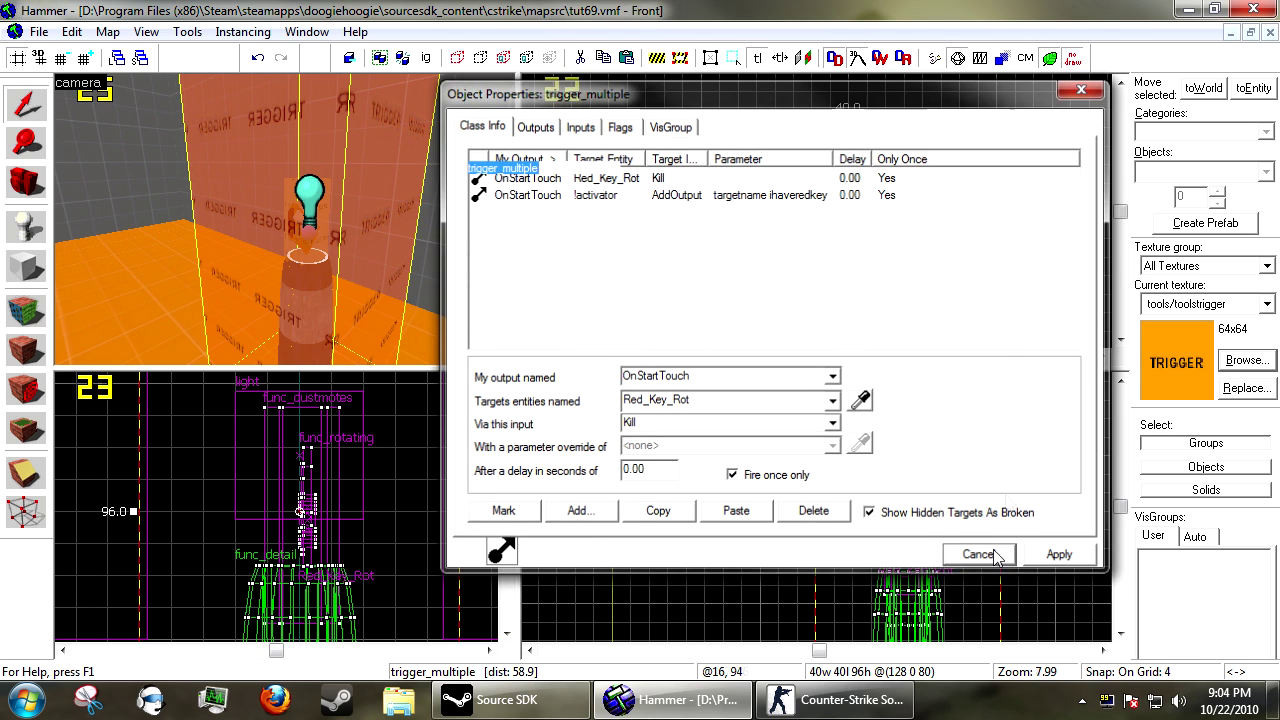
{"action": "left_click", "coordinate": [1007, 231]}
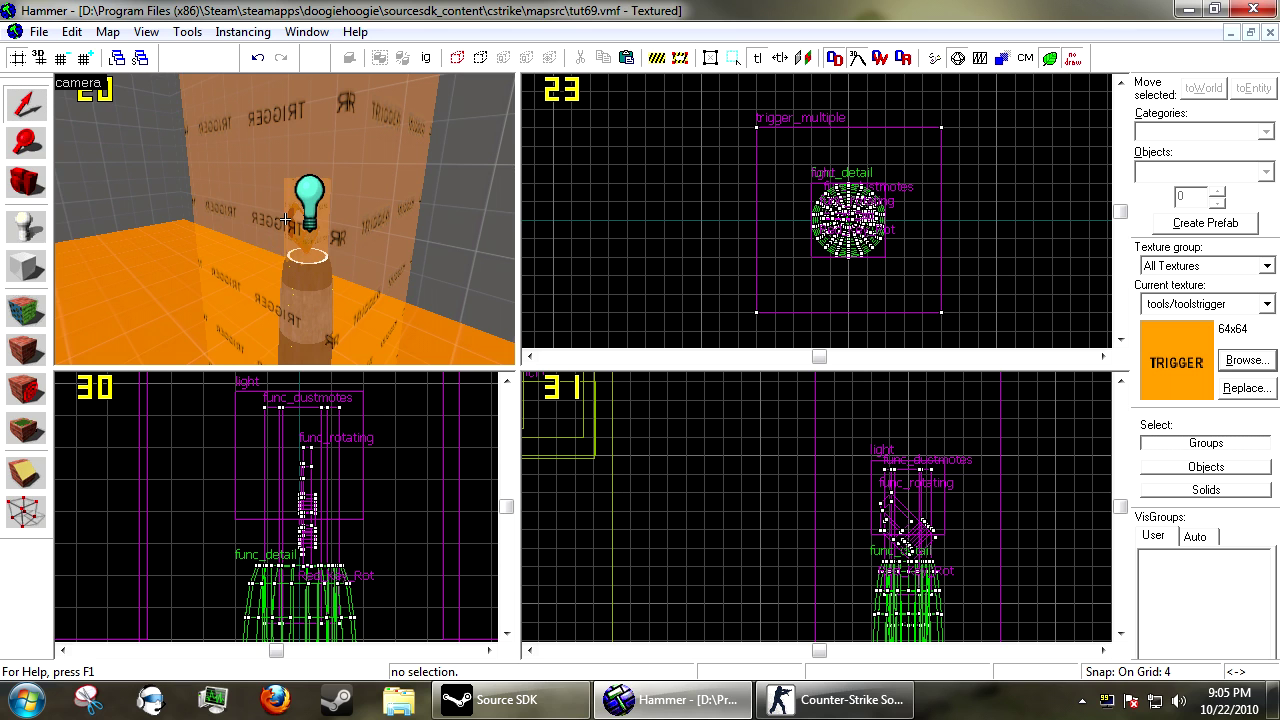
Step: Place a point entity on the floor between the key trigger and the work light
{"action": "key", "text": "s"}
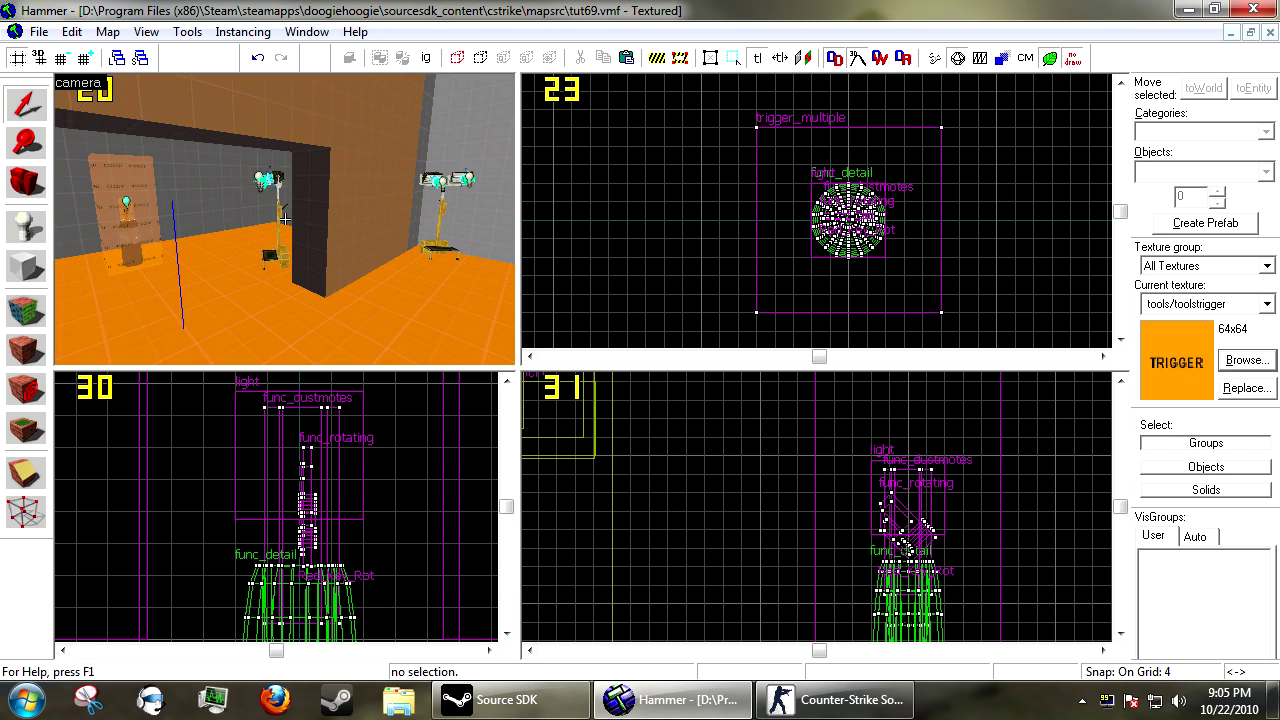
{"action": "key", "text": "s"}
{"action": "key", "text": "z"}
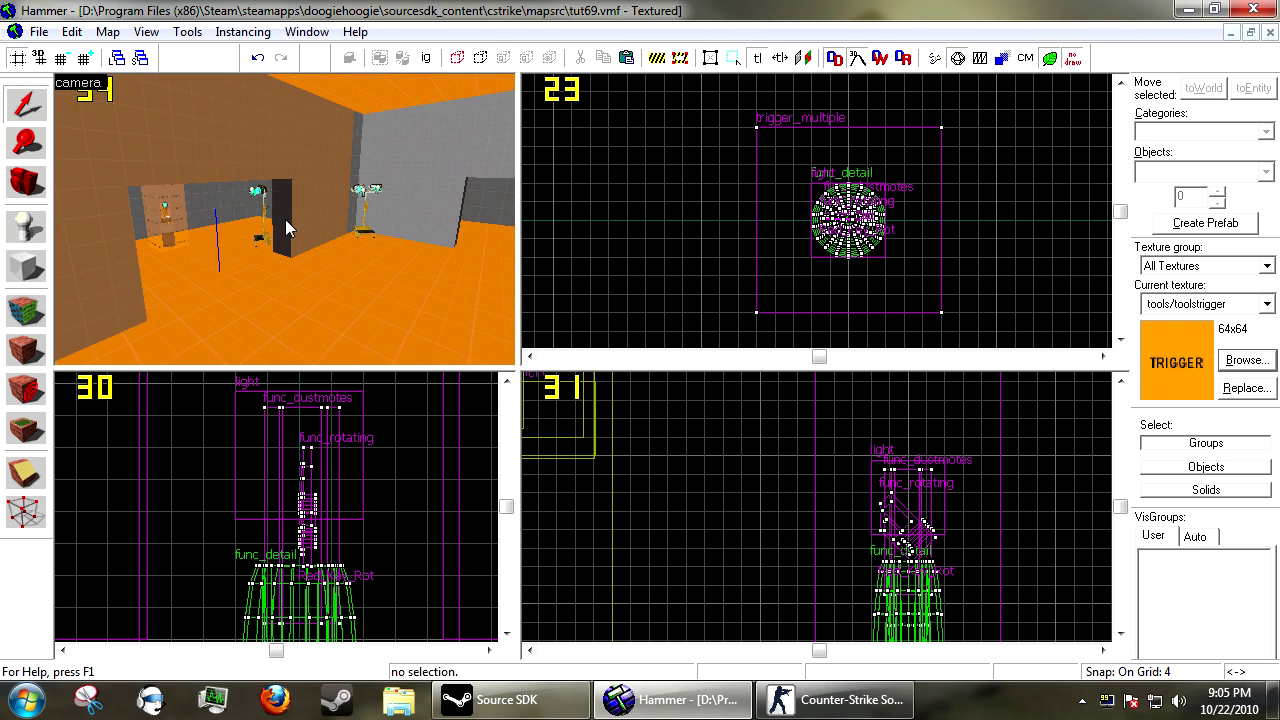
{"action": "key", "text": "w"}
{"action": "left_click", "coordinate": [27, 228]}
{"action": "key", "text": "w"}
{"action": "key", "text": "a"}
{"action": "left_click", "coordinate": [300, 321]}
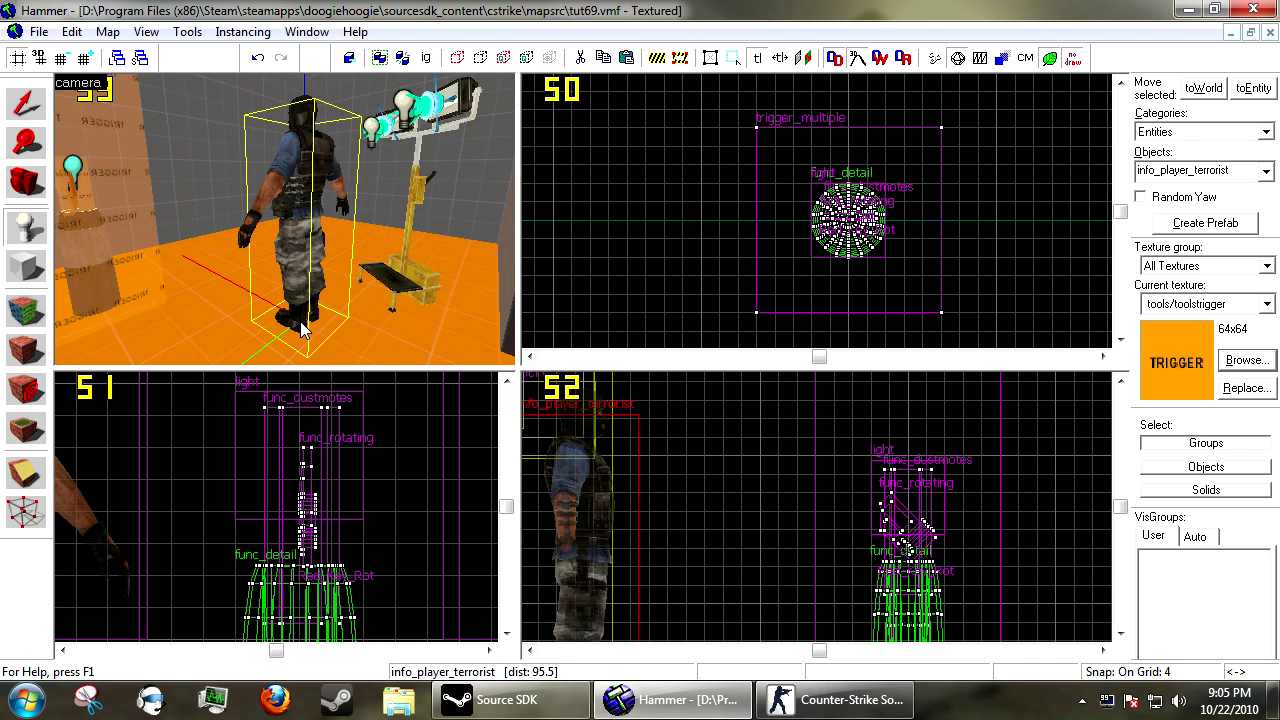
Step: Change the new point entity's class to filter_activator_name
{"action": "key", "text": "alt+Return"}
{"action": "left_click", "coordinate": [566, 168]}
{"action": "type", "text": "filter"}
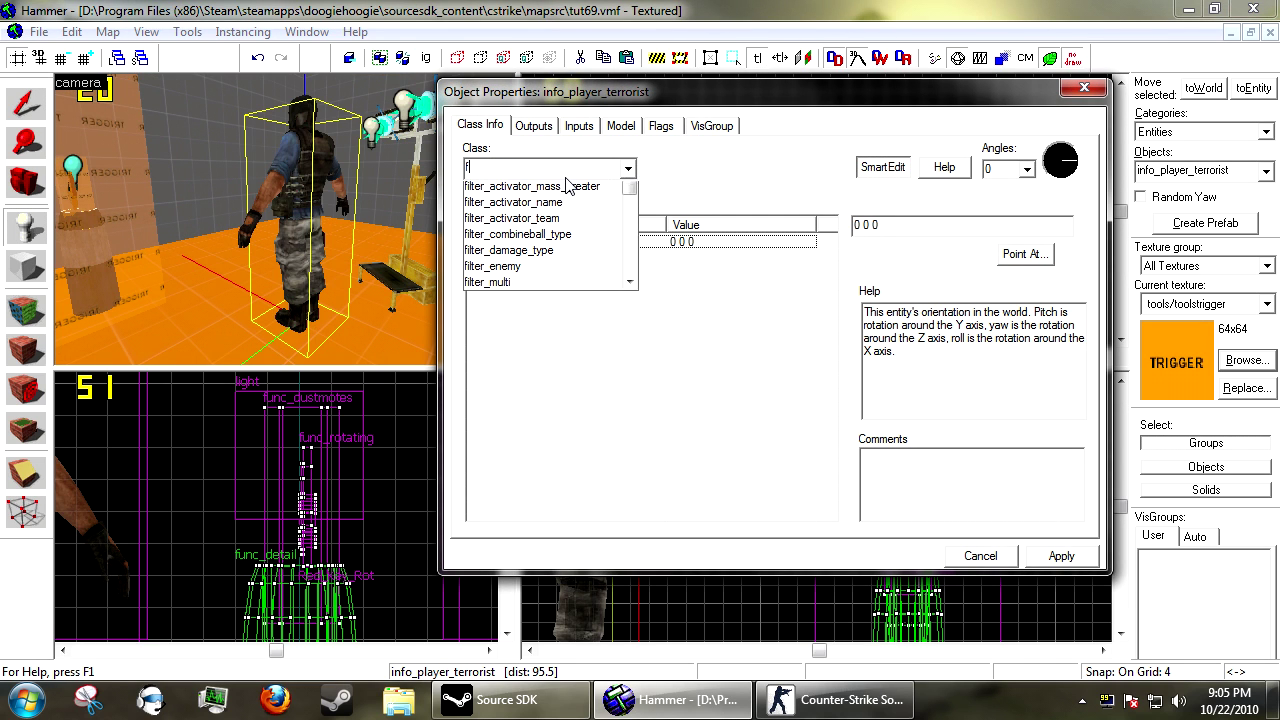
{"action": "key", "text": "Down"}
{"action": "key", "text": "Down"}
{"action": "key", "text": "Down"}
{"action": "key", "text": "Return"}
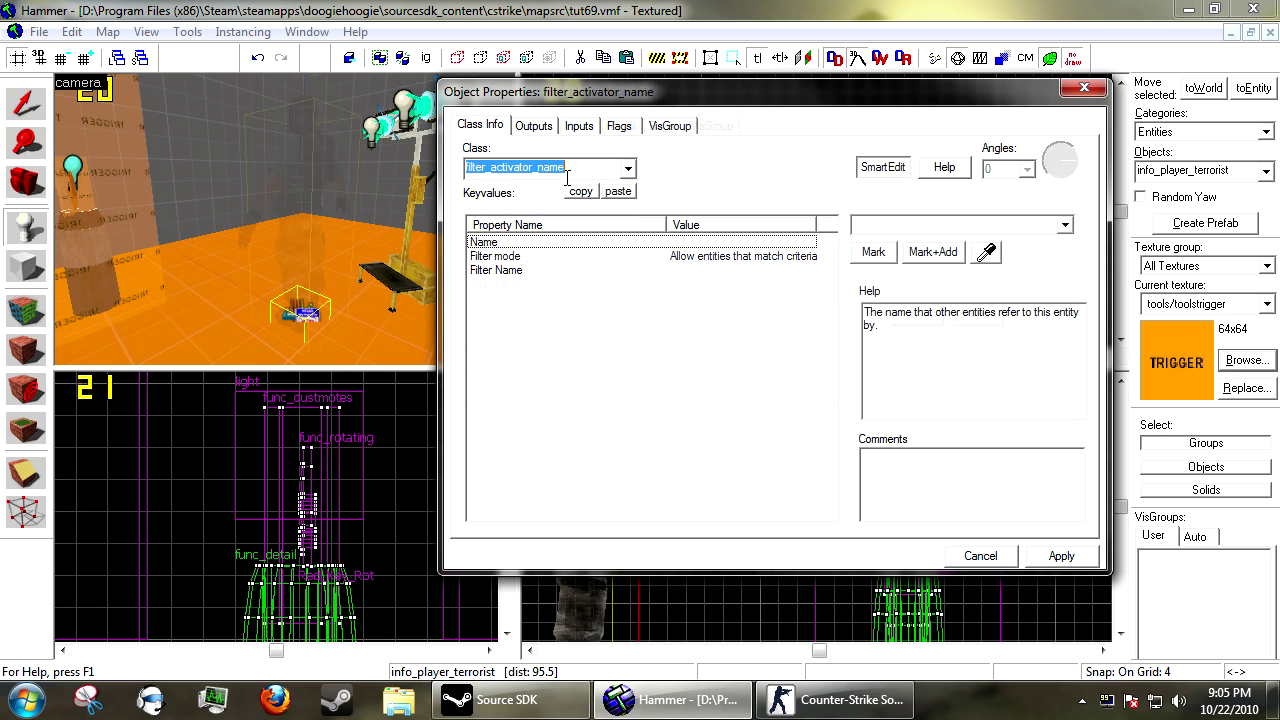
{"action": "left_click", "coordinate": [134, 195]}
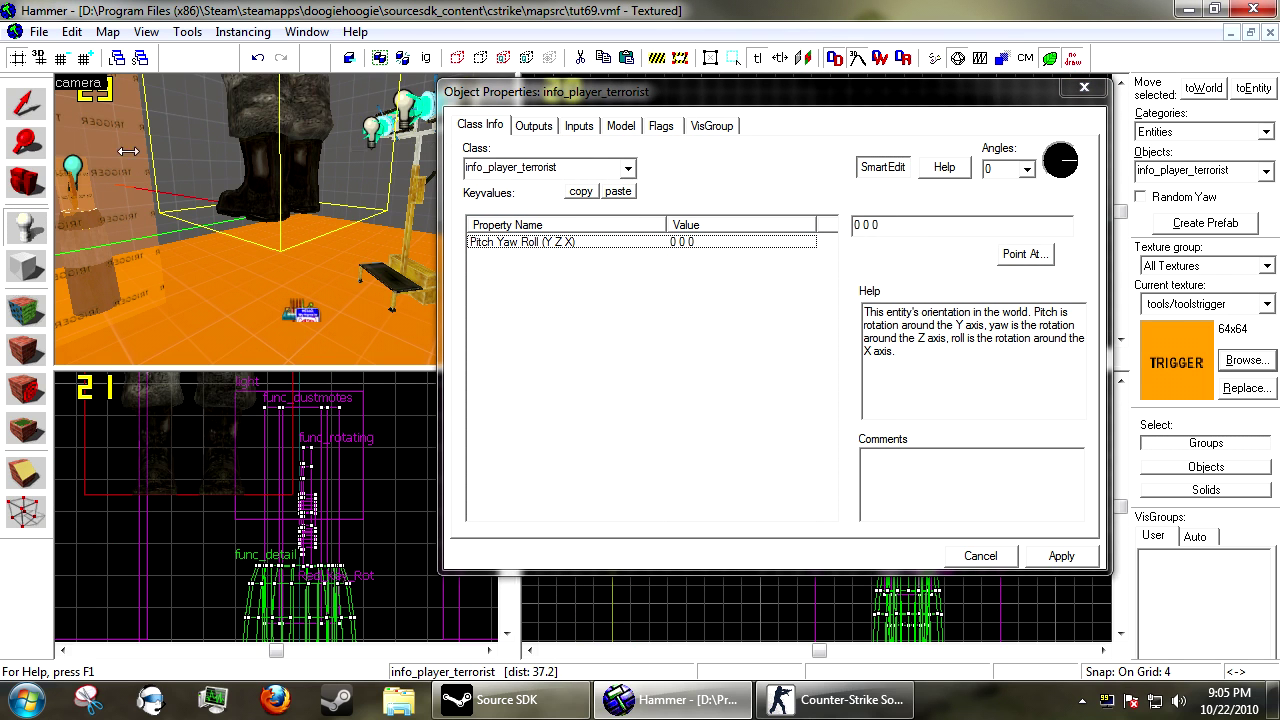
{"action": "key", "text": "Delete"}
{"action": "left_click", "coordinate": [14, 114]}
Step: Look up the name in the key trigger's AddOutput parameter and set the filter entity's Filter Name to ihaveredkey
{"action": "left_click", "coordinate": [140, 194]}
{"action": "left_click", "coordinate": [528, 126]}
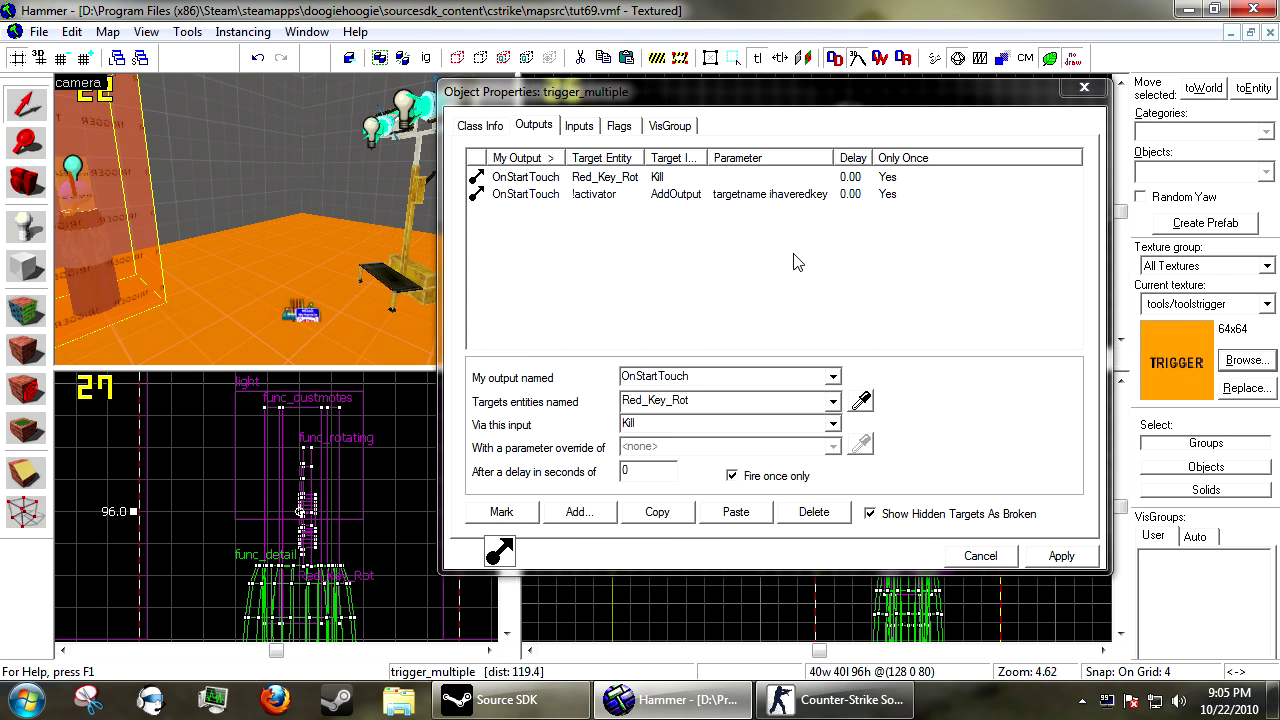
{"action": "left_click", "coordinate": [770, 196]}
{"action": "left_click", "coordinate": [760, 447]}
{"action": "left_click_drag", "start_coordinate": [740, 452], "coordinate": [688, 466]}
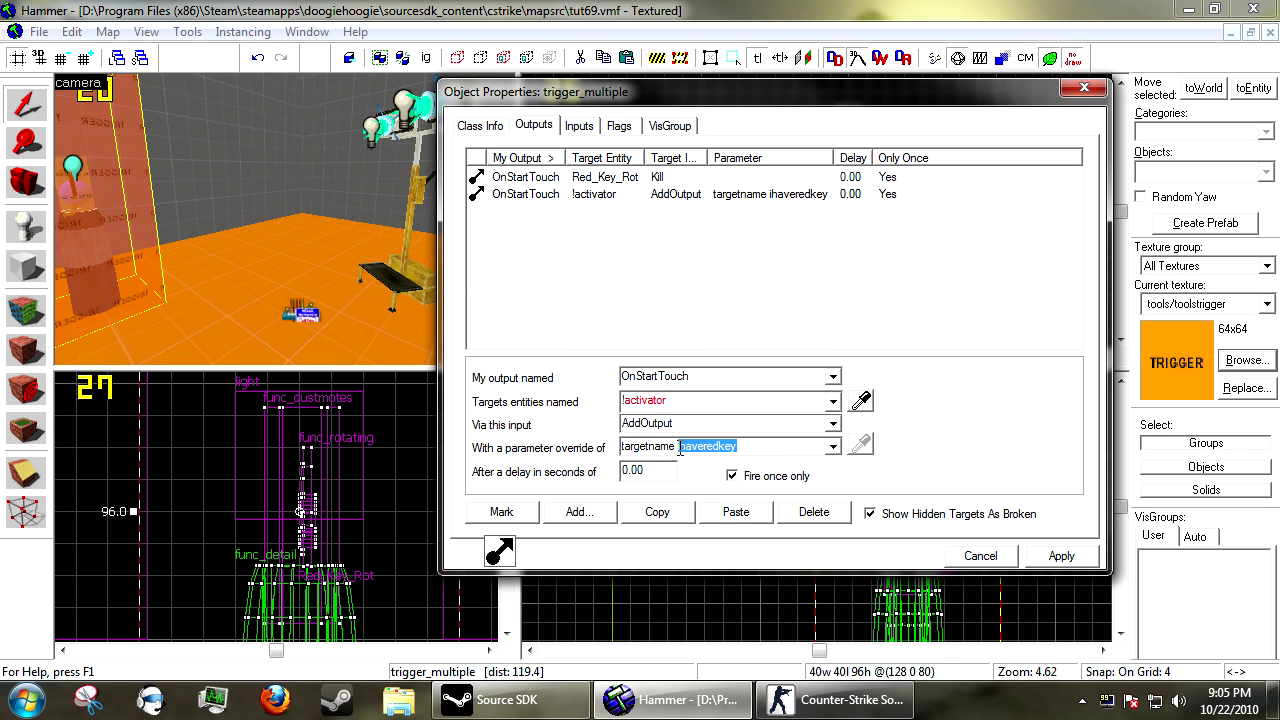
{"action": "left_click", "coordinate": [298, 316]}
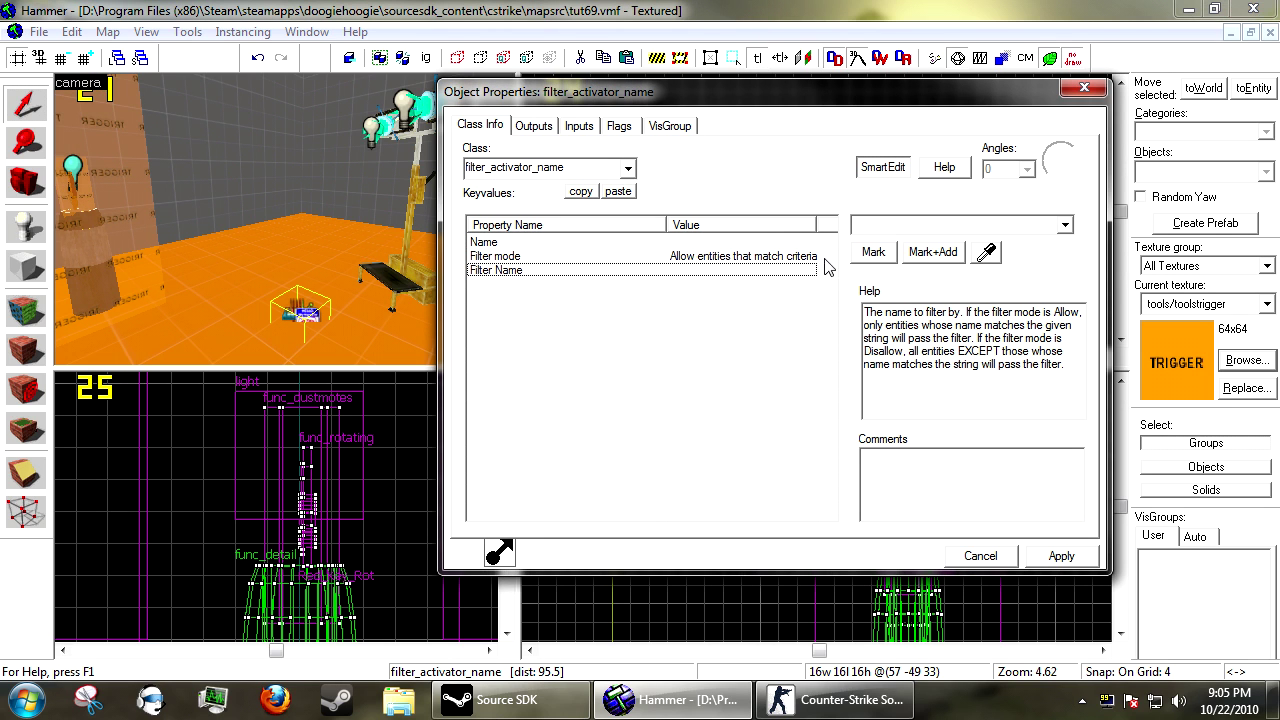
{"action": "type", "text": "Ihaveredkey"}
{"action": "left_click", "coordinate": [1071, 557]}
{"action": "left_click", "coordinate": [981, 555]}
Step: Name the filter_activator_name entity Filter_Ihavekey_red and apply its properties
{"action": "key", "text": "Delete"}
{"action": "left_click", "coordinate": [290, 295]}
{"action": "key", "text": "alt+Return"}
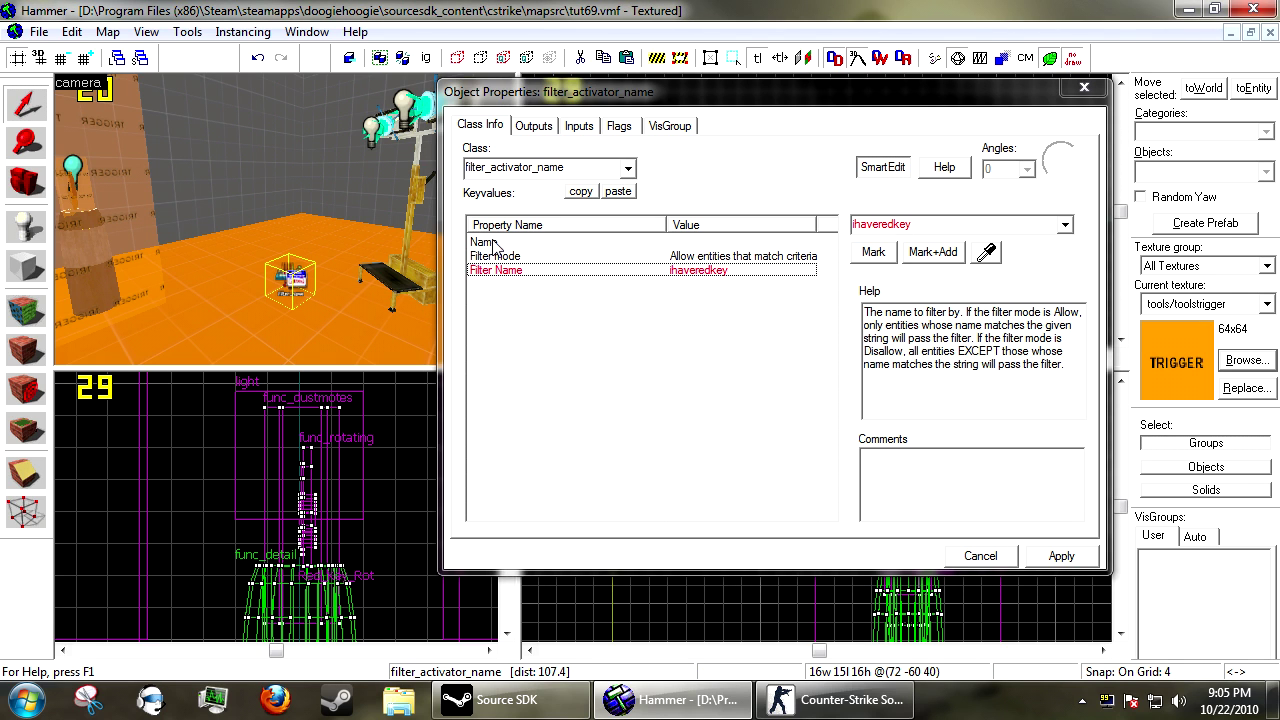
{"action": "left_click", "coordinate": [874, 229]}
{"action": "type", "text": "Filter_Ihavekey"}
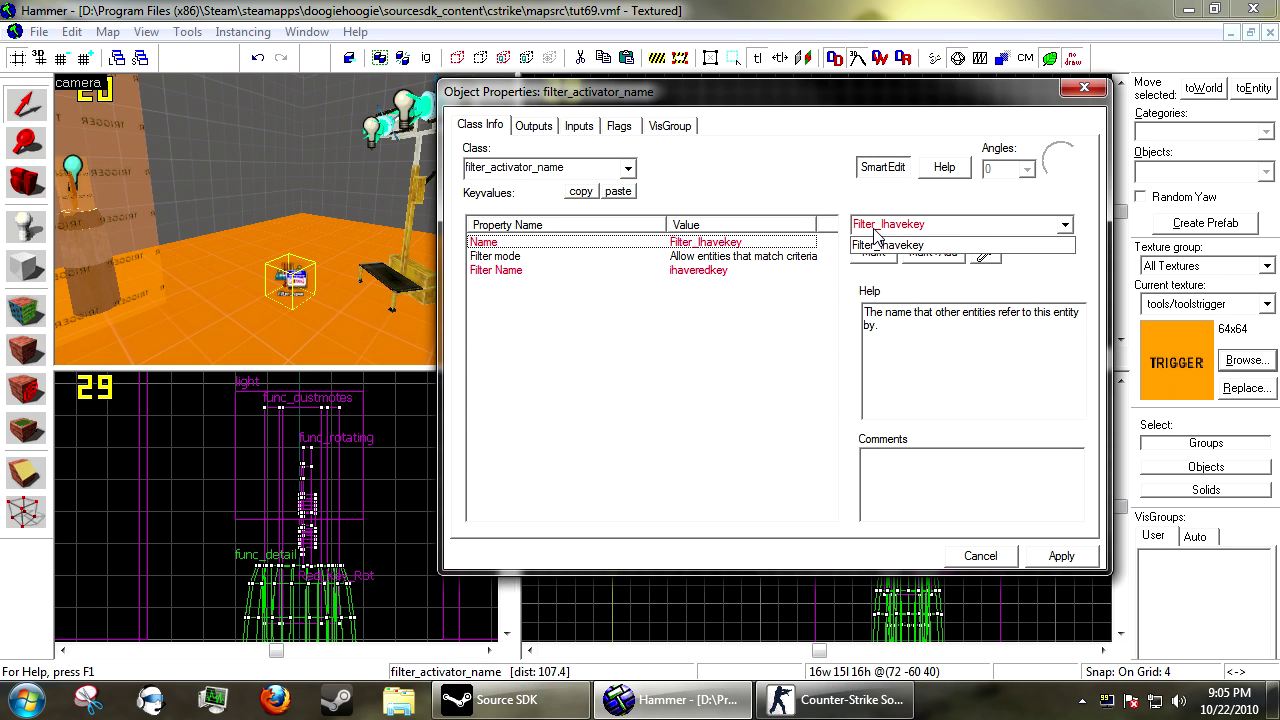
{"action": "type", "text": "_red"}
{"action": "key", "text": "Return"}
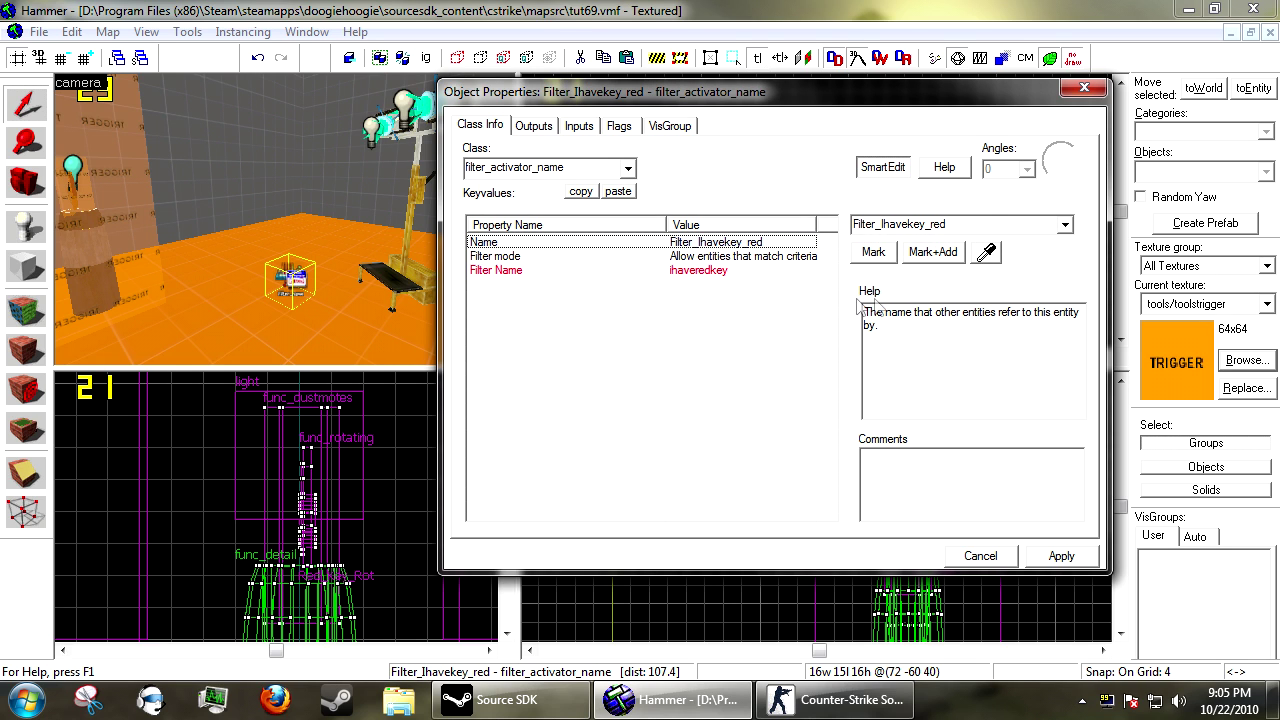
{"action": "left_click", "coordinate": [705, 257]}
{"action": "left_click", "coordinate": [1061, 556]}
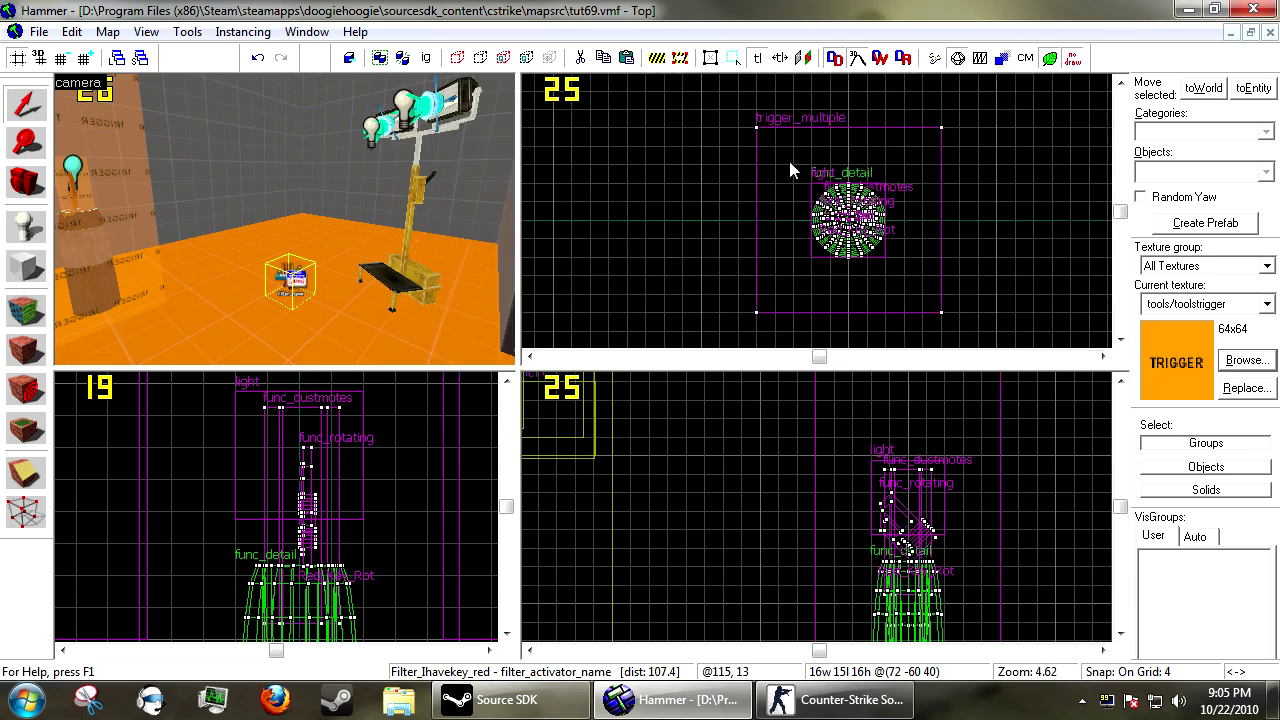
Step: Duplicate the Filter_Ihavekey_red entity in the top view, placing the copy directly beside the original
{"action": "scroll", "coordinate": [771, 206], "scroll_direction": "up", "scroll_amount": 8}
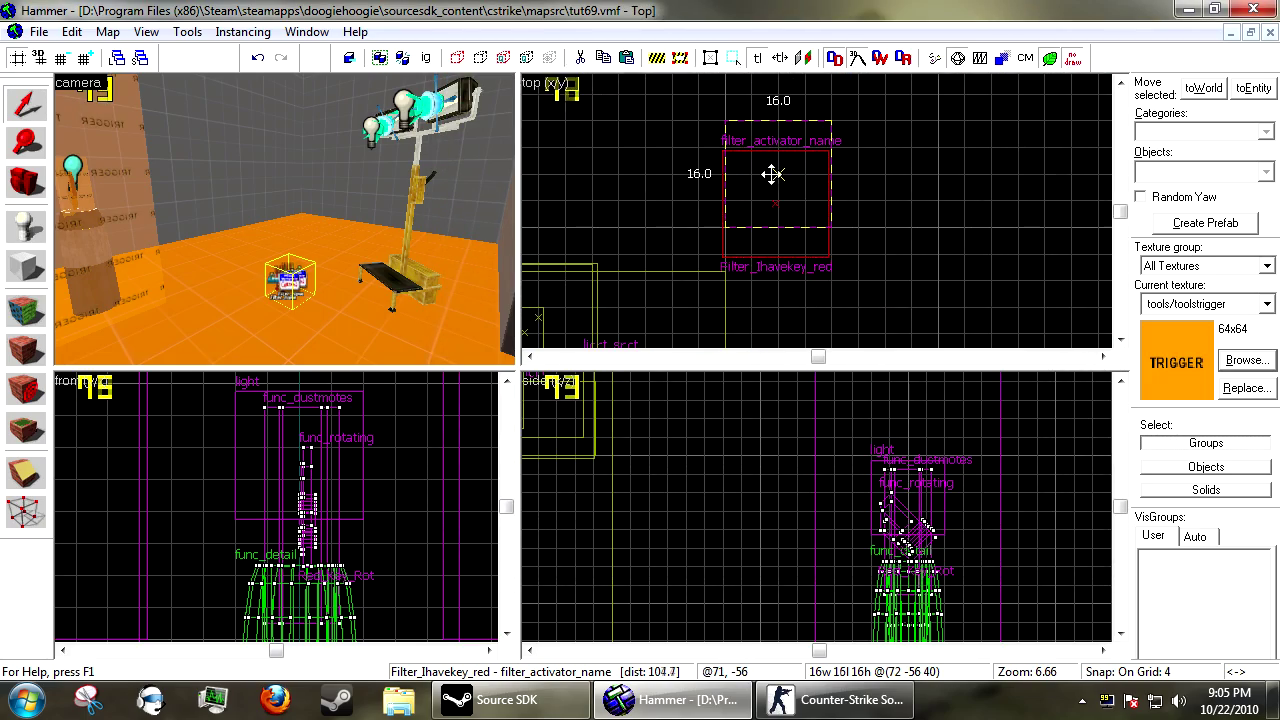
{"action": "scroll", "coordinate": [930, 153], "scroll_direction": "down", "scroll_amount": 4}
{"action": "scroll", "coordinate": [727, 208], "scroll_direction": "up", "scroll_amount": 5}
{"action": "scroll", "coordinate": [780, 195], "scroll_direction": "down", "scroll_amount": 4}
{"action": "scroll", "coordinate": [820, 190], "scroll_direction": "up", "scroll_amount": 2}
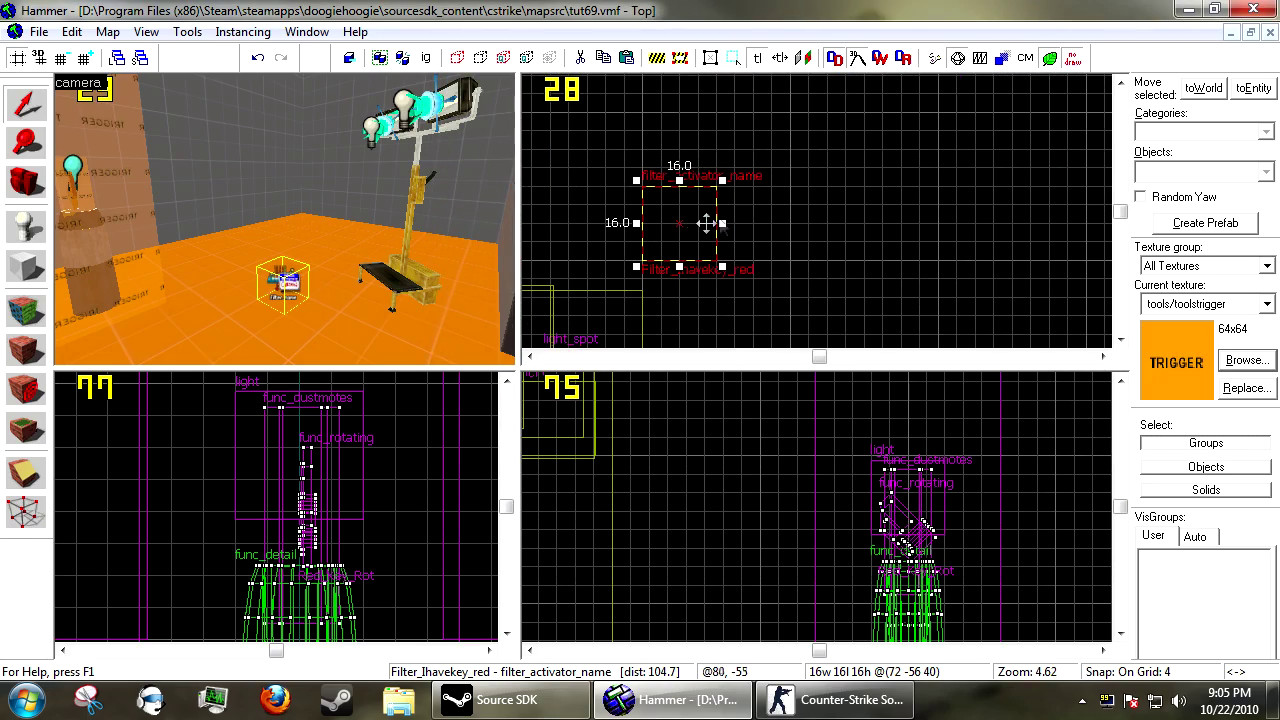
{"action": "mouse_move", "coordinate": [665, 225]}
{"action": "left_mouse_down", "text": "shift"}
{"action": "mouse_move", "coordinate": [808, 224]}
{"action": "mouse_move", "coordinate": [762, 228]}
{"action": "left_mouse_up", "text": "shift"}
Step: Rename the duplicated filter entity as Filter_INEEDkey_red
{"action": "key", "text": "alt+Return"}
{"action": "left_click", "coordinate": [700, 270]}
{"action": "left_click", "coordinate": [730, 242]}
{"action": "double_click", "coordinate": [897, 225]}
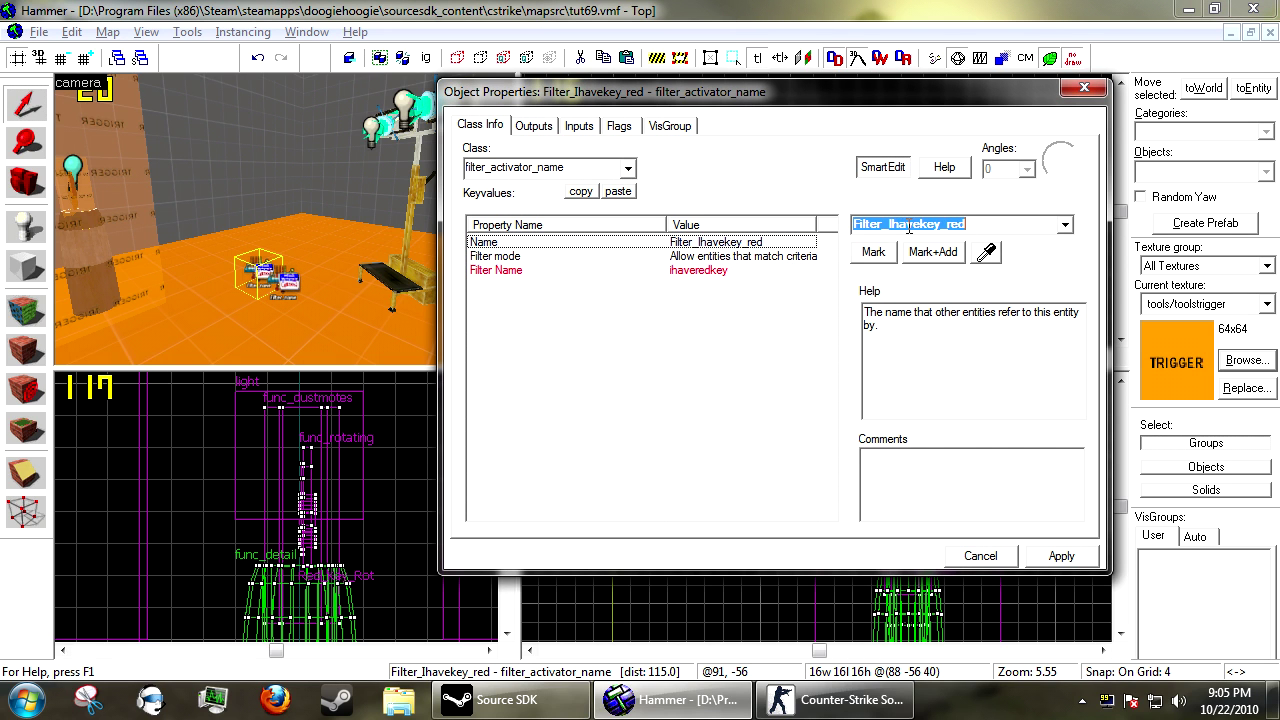
{"action": "left_click", "coordinate": [917, 226]}
{"action": "type", "text": "NEDD"}
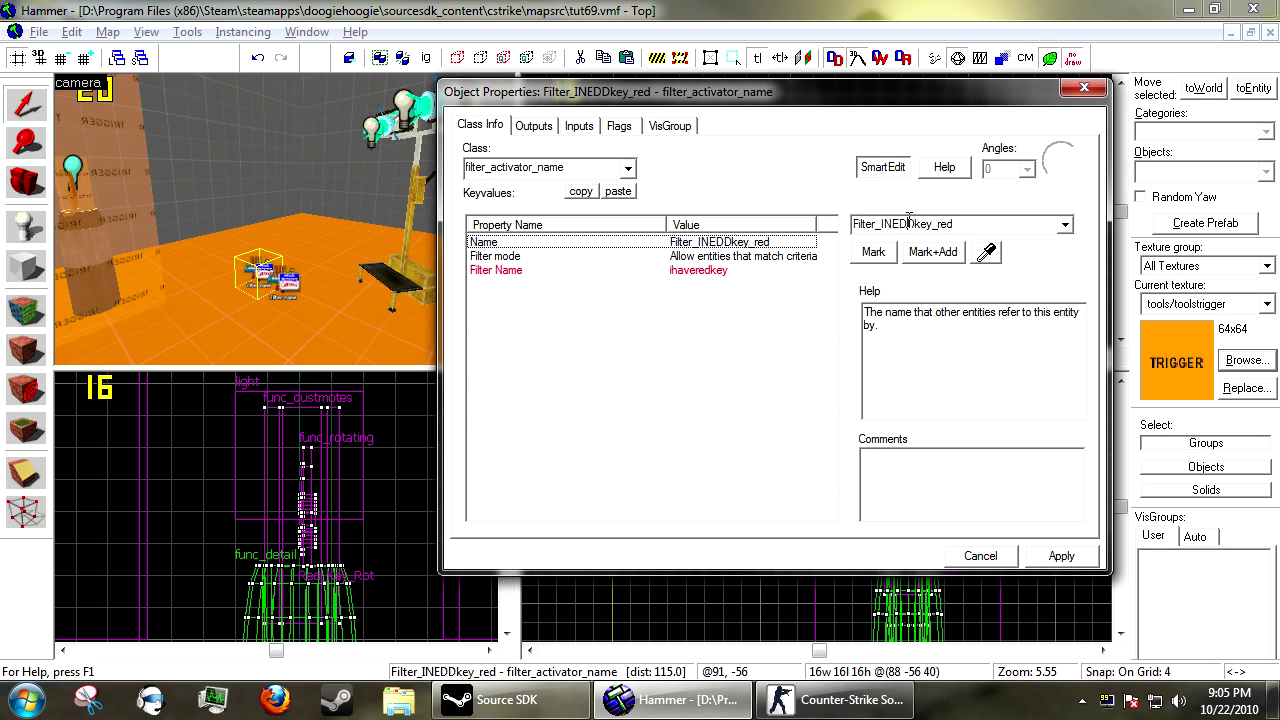
{"action": "key", "text": "BackSpace"}
{"action": "type", "text": "E"}
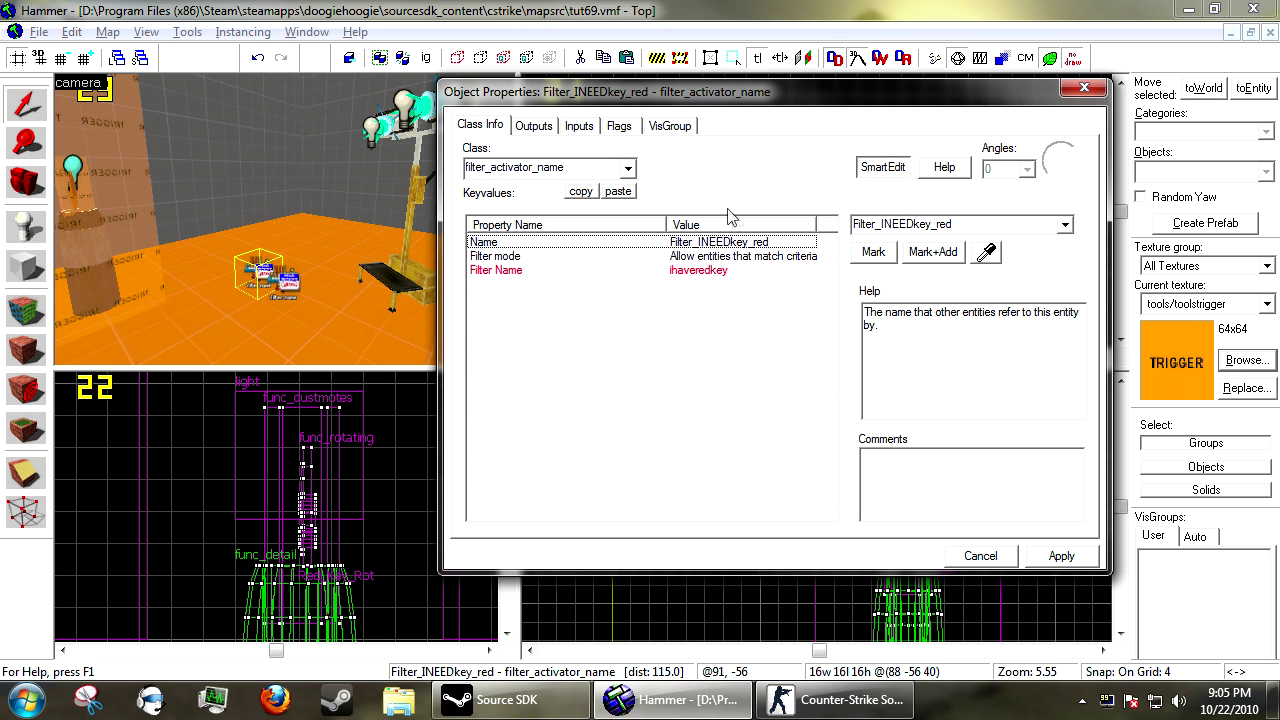
Step: Set the duplicated filter's mode to "Disallow entities that match criteria", apply it and close the properties
{"action": "left_click", "coordinate": [713, 257]}
{"action": "scroll", "coordinate": [926, 233], "scroll_direction": "down", "scroll_amount": 1}
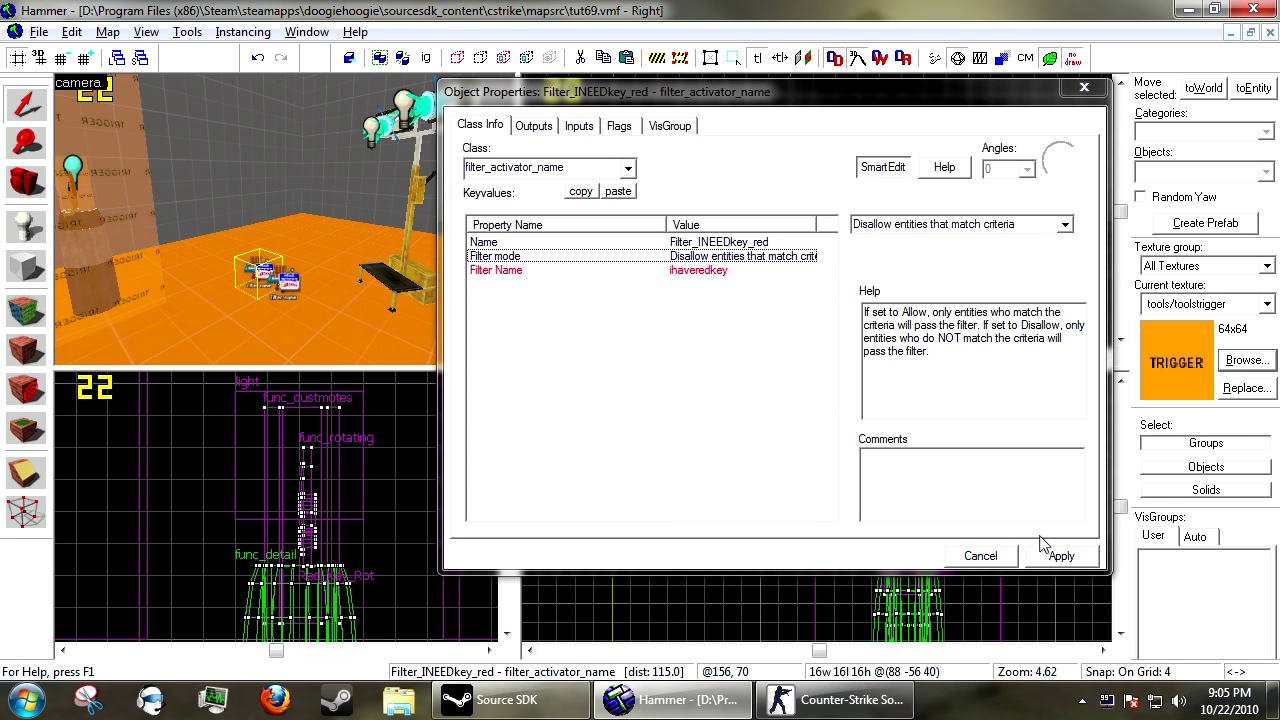
{"action": "left_click", "coordinate": [1054, 557]}
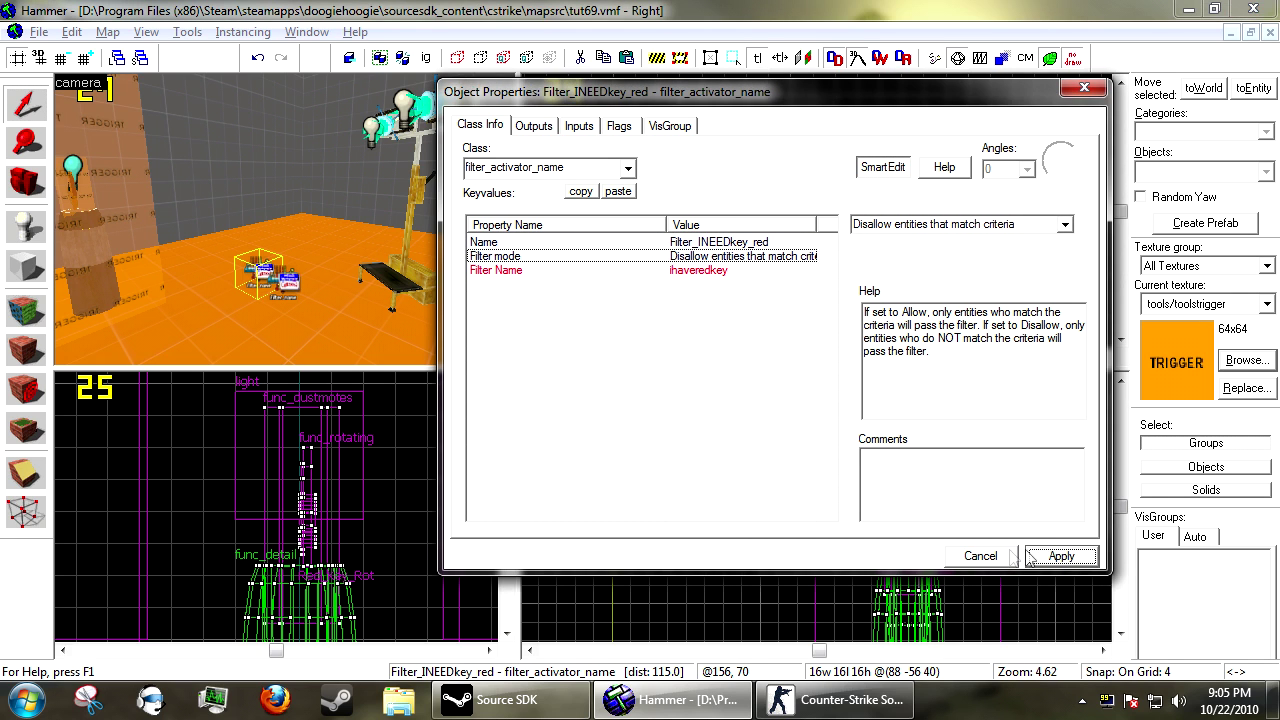
{"action": "left_click", "coordinate": [1084, 88]}
{"action": "left_click", "coordinate": [862, 246]}
Step: Create a trigger-textured block about 140 by 160 by 96 units around the sliding door
{"action": "key", "text": "z"}
{"action": "key", "text": "w"}
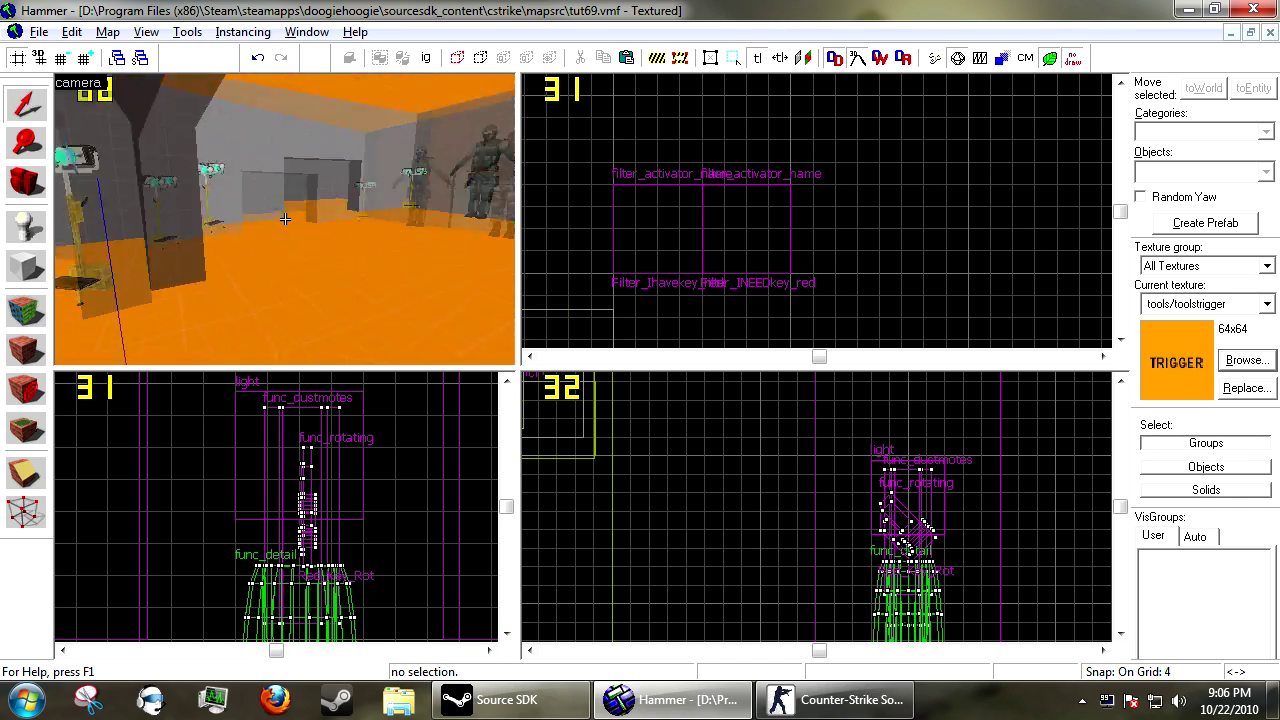
{"action": "key", "text": "z"}
{"action": "left_click", "coordinate": [285, 219]}
{"action": "left_click", "coordinate": [26, 266]}
{"action": "scroll", "coordinate": [821, 221], "scroll_direction": "down", "scroll_amount": 5}
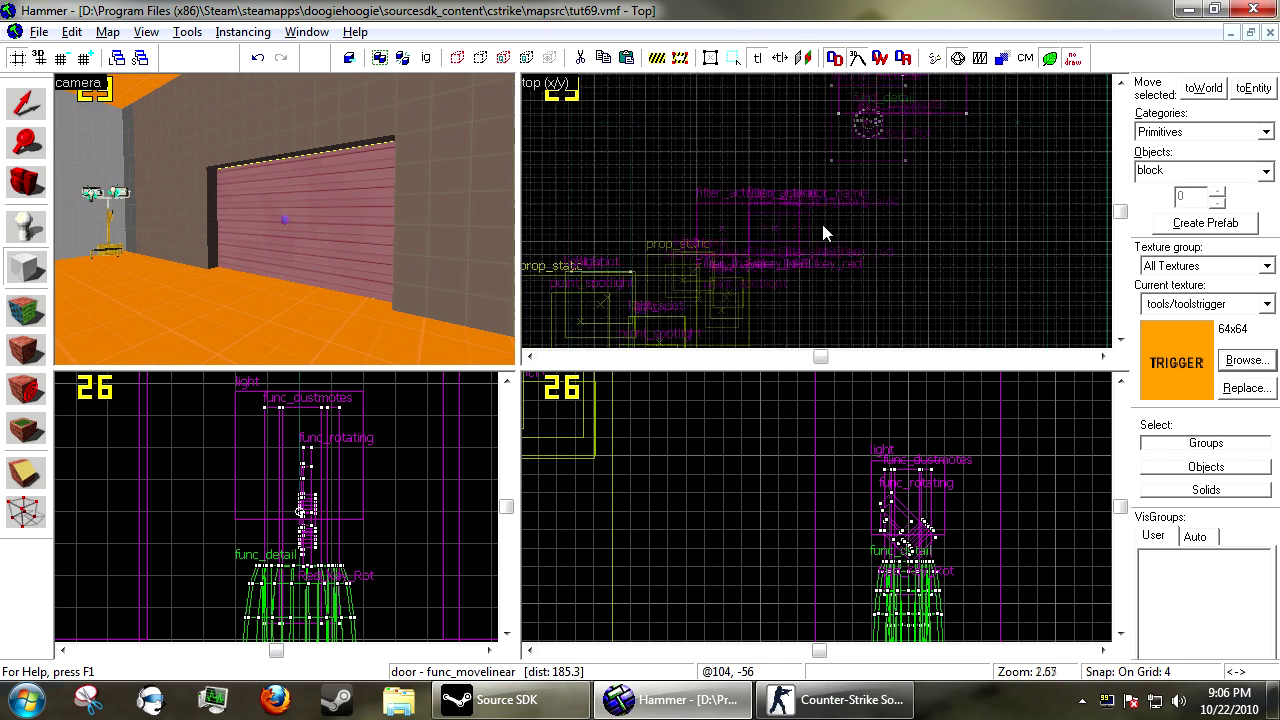
{"action": "scroll", "coordinate": [770, 197], "scroll_direction": "up", "scroll_amount": 3}
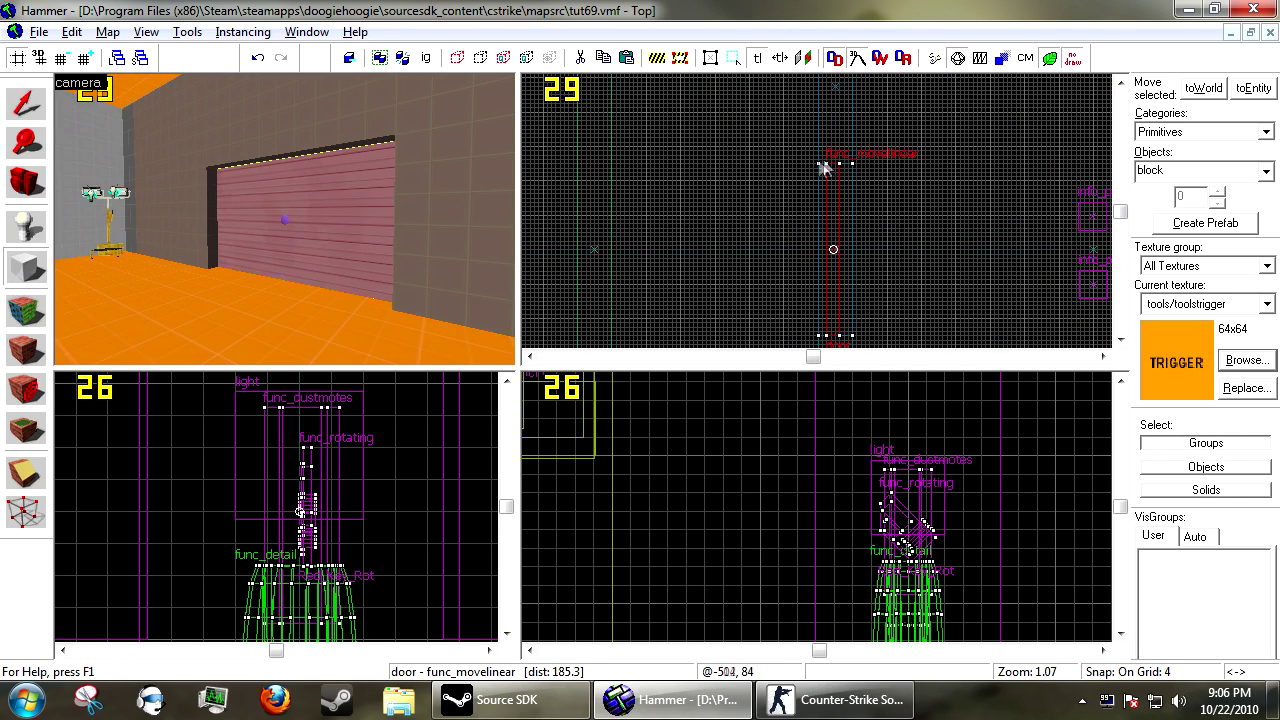
{"action": "left_click_drag", "start_coordinate": [750, 92], "coordinate": [898, 234]}
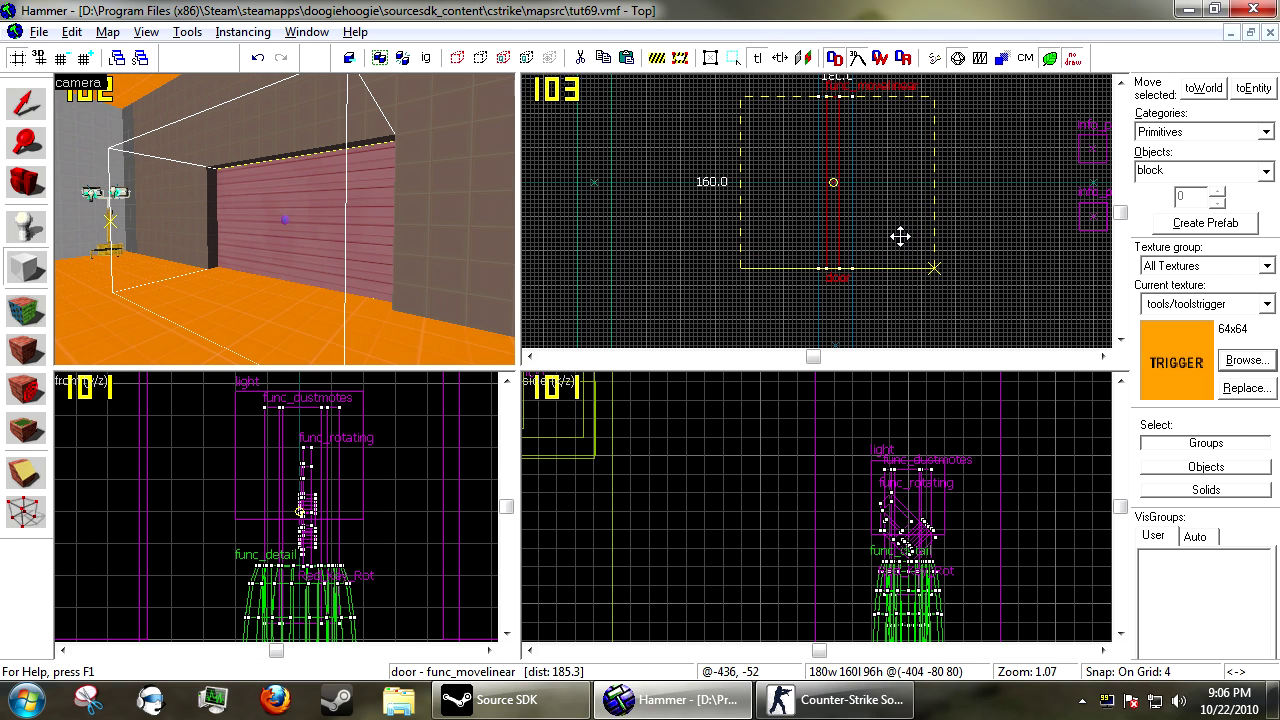
{"action": "left_click_drag", "start_coordinate": [940, 182], "coordinate": [894, 183]}
{"action": "scroll", "coordinate": [871, 177], "scroll_direction": "up", "scroll_amount": 2}
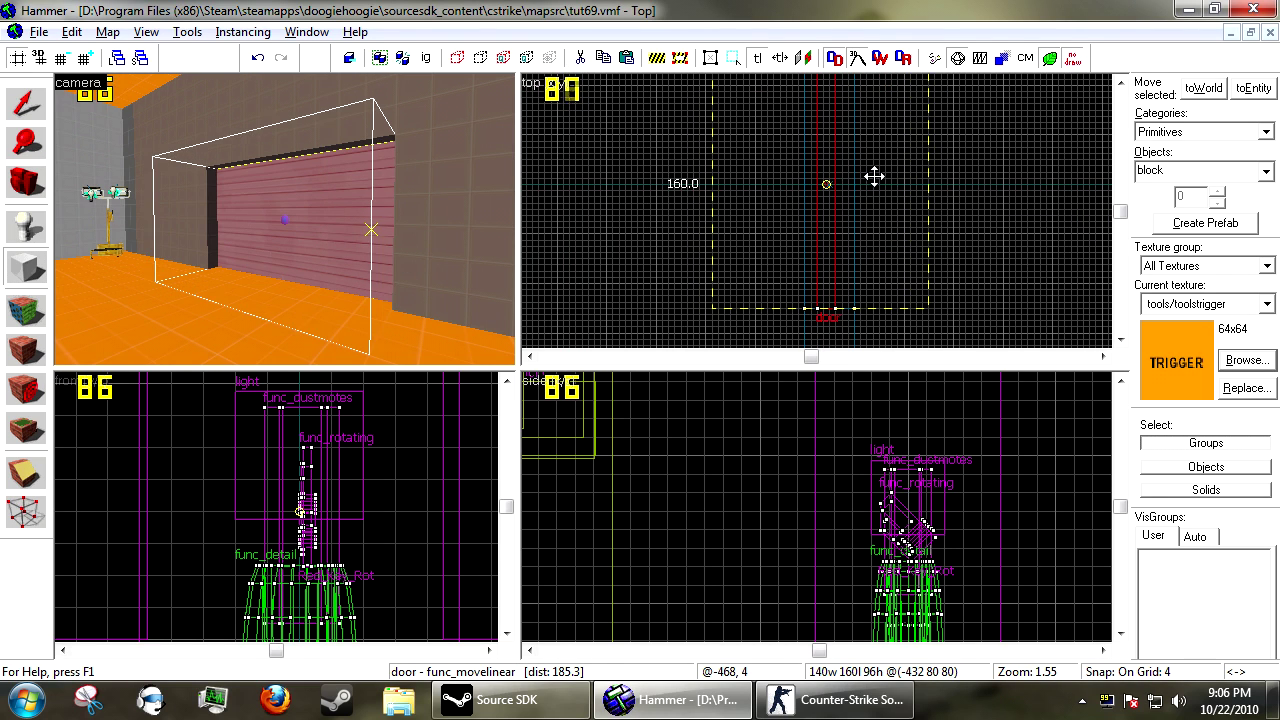
{"action": "key", "text": "Return"}
Step: Turn the block around the door into a trigger_multiple brush entity
{"action": "key", "text": "ctrl+t"}
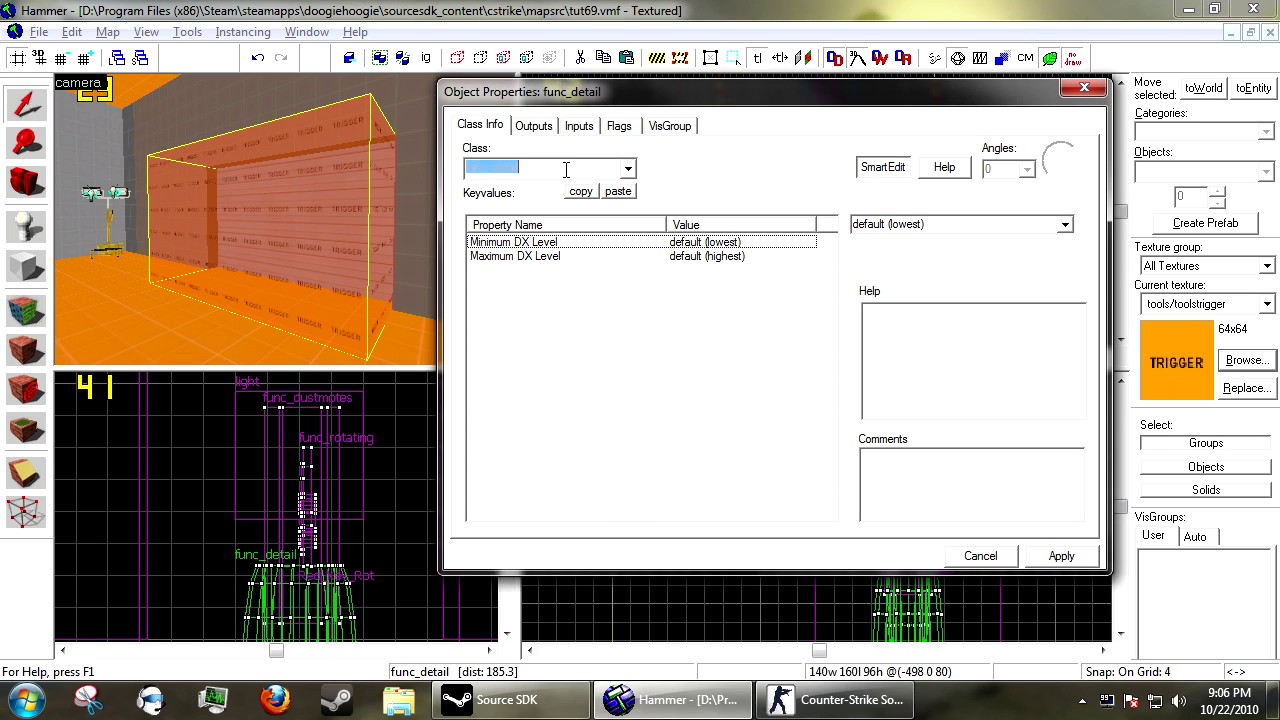
{"action": "type", "text": "trigger_mul"}
{"action": "key", "text": "Return"}
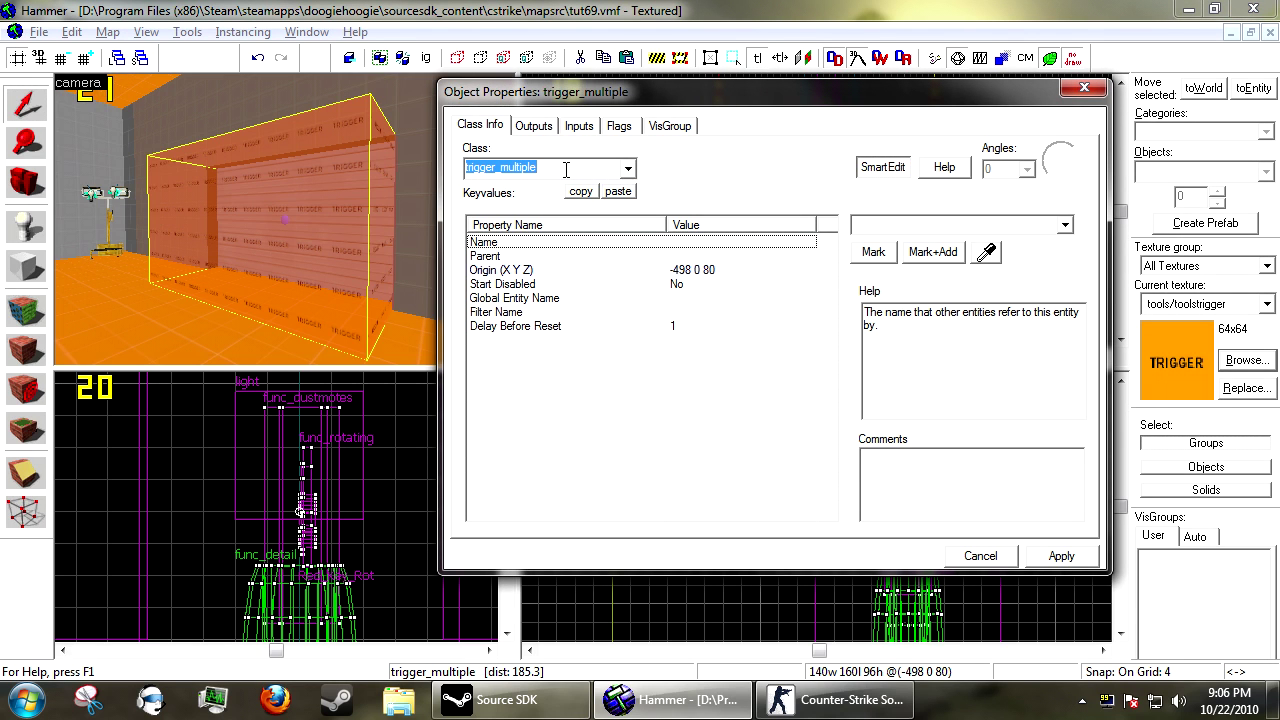
Step: Set the door trigger's Filter Name to Filter_Ihavekey_red and apply the change
{"action": "left_click", "coordinate": [556, 302]}
{"action": "left_click", "coordinate": [621, 314]}
{"action": "left_click", "coordinate": [996, 222]}
{"action": "scroll", "coordinate": [996, 222], "scroll_direction": "down", "scroll_amount": 2}
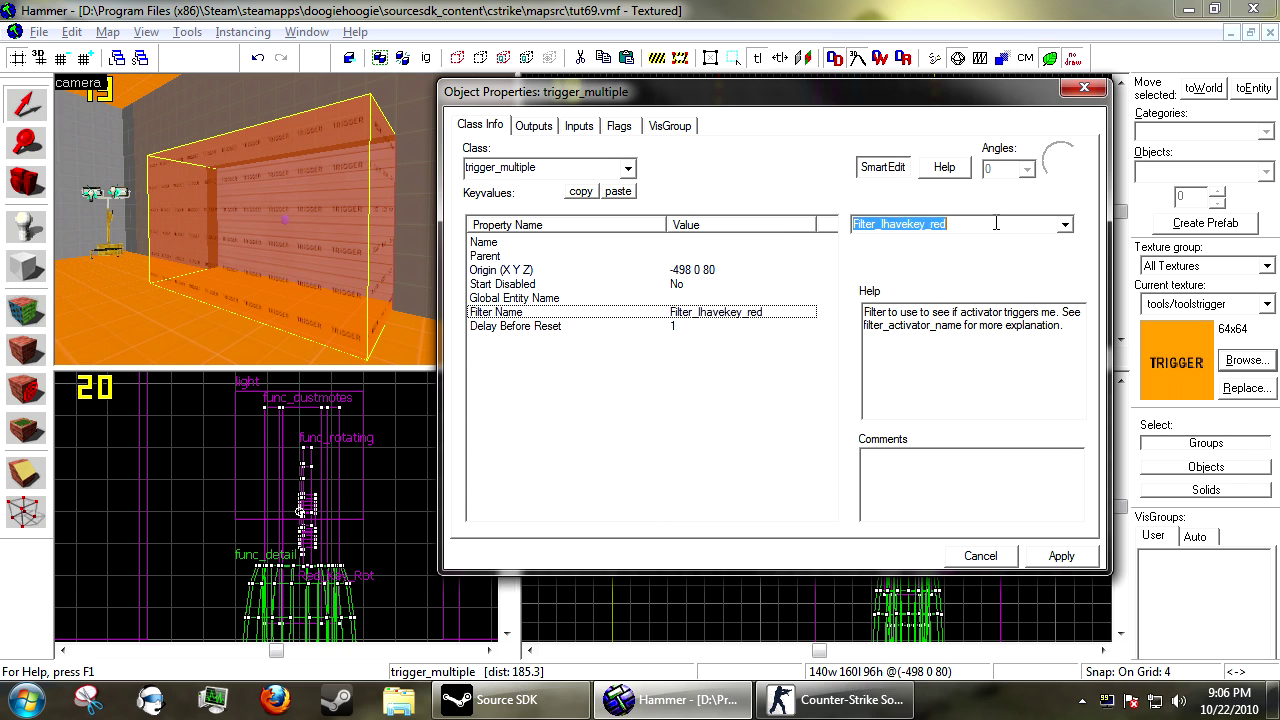
{"action": "left_click", "coordinate": [1058, 553]}
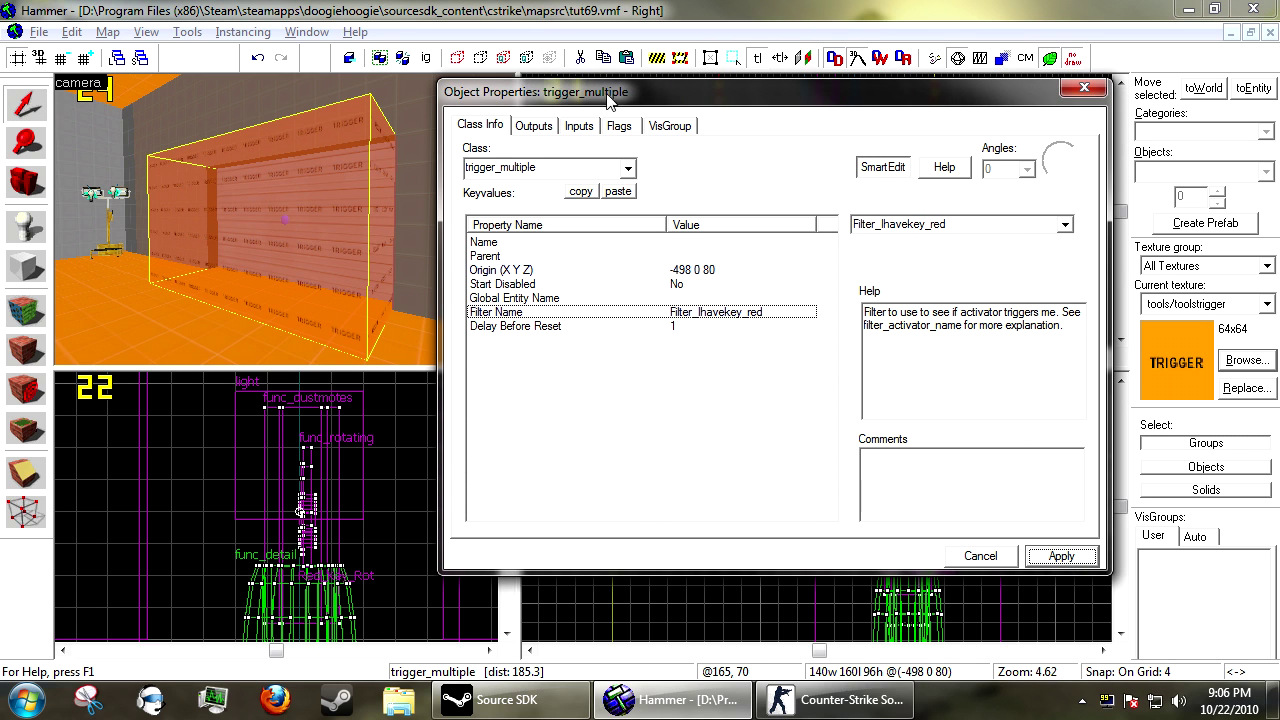
Step: Add an OnStartTouch output to the door trigger that sends the Open input to door
{"action": "left_click", "coordinate": [535, 127]}
{"action": "left_click", "coordinate": [579, 514]}
{"action": "left_click", "coordinate": [832, 377]}
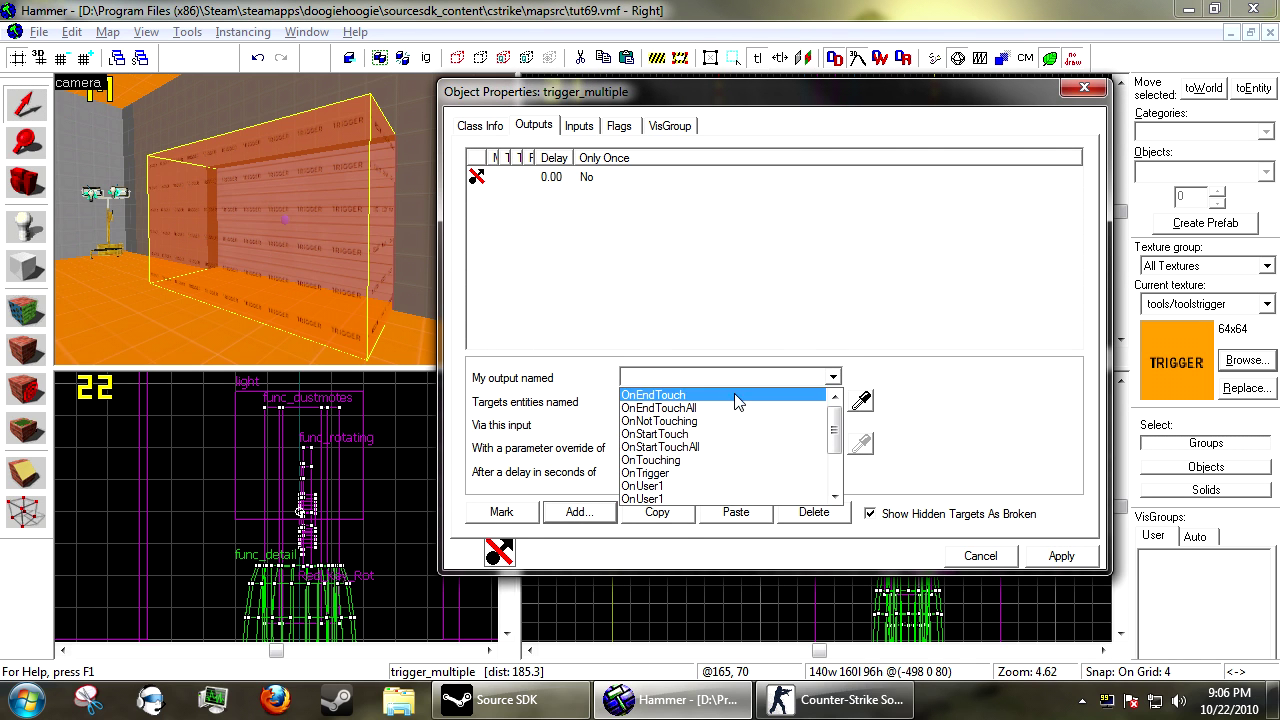
{"action": "left_click", "coordinate": [866, 402]}
{"action": "left_click", "coordinate": [281, 245]}
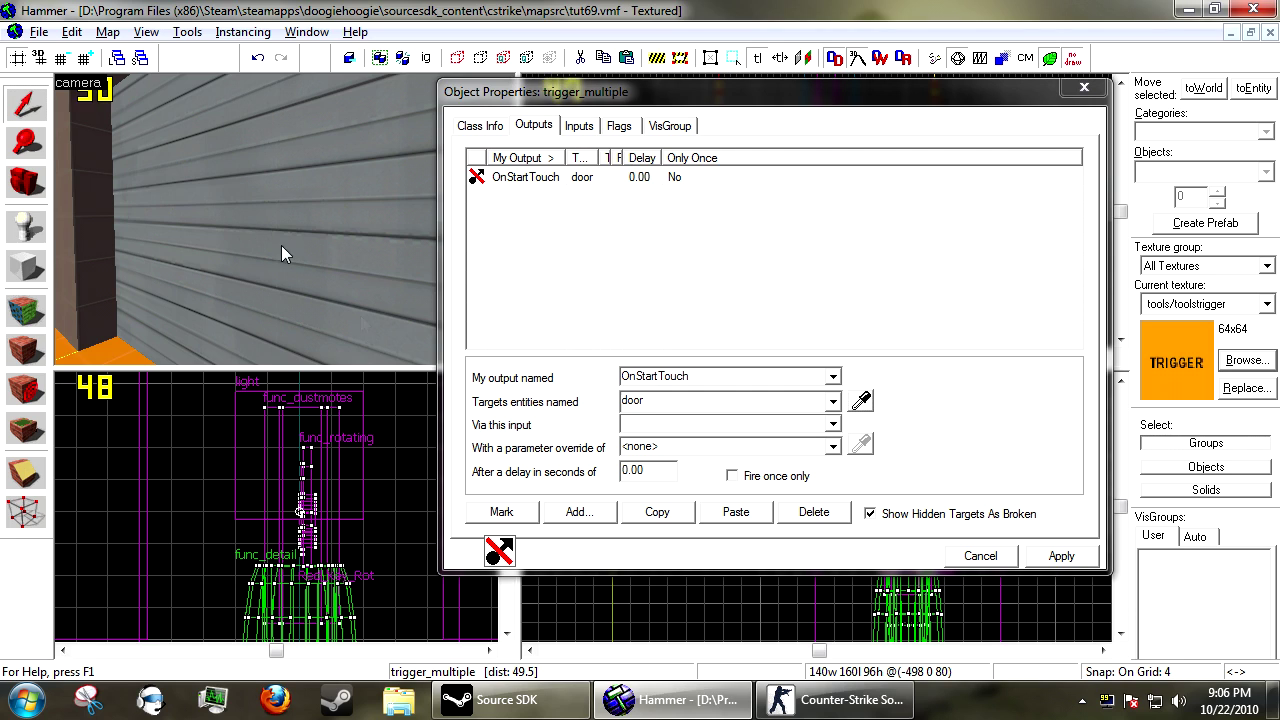
{"action": "left_click", "coordinate": [678, 422]}
Step: Duplicate the door output, change the copy to OnEndTouch with the Close input, apply it and close the properties
{"action": "left_click", "coordinate": [673, 520]}
{"action": "left_click", "coordinate": [736, 512]}
{"action": "type", "text": "OnEndTouch"}
{"action": "key", "text": "Tab"}
{"action": "key", "text": "Tab"}
{"action": "type", "text": "Close"}
{"action": "left_click", "coordinate": [1061, 555]}
{"action": "left_click", "coordinate": [985, 557]}
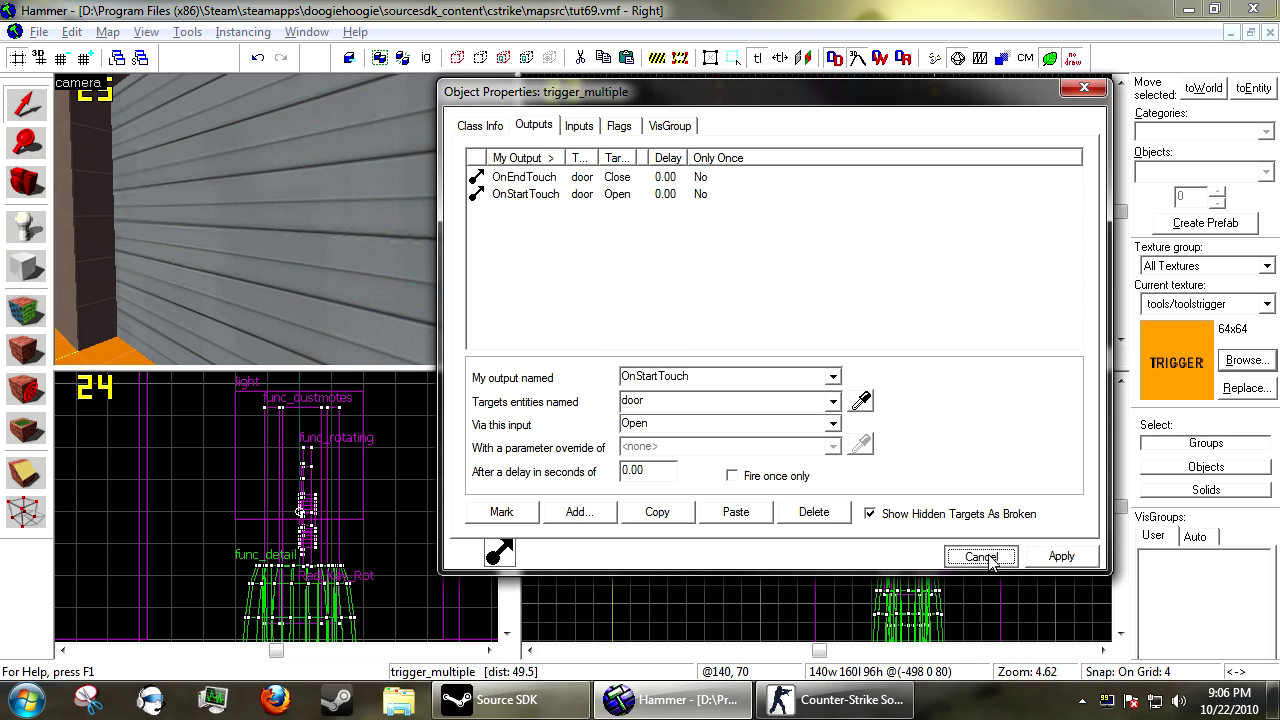
Step: Place a point entity on the floor in front of the two filter entities
{"action": "scroll", "coordinate": [194, 222], "scroll_direction": "down", "scroll_amount": 4}
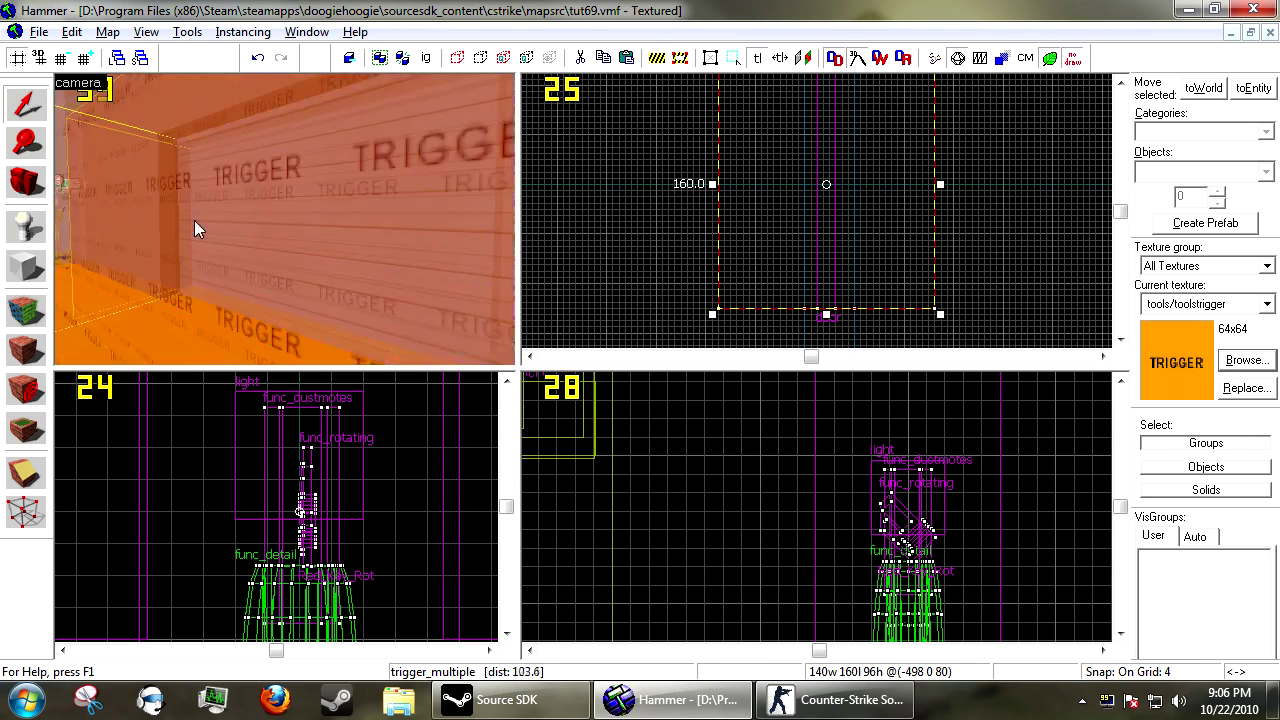
{"action": "key", "text": "z"}
{"action": "key", "text": "w"}
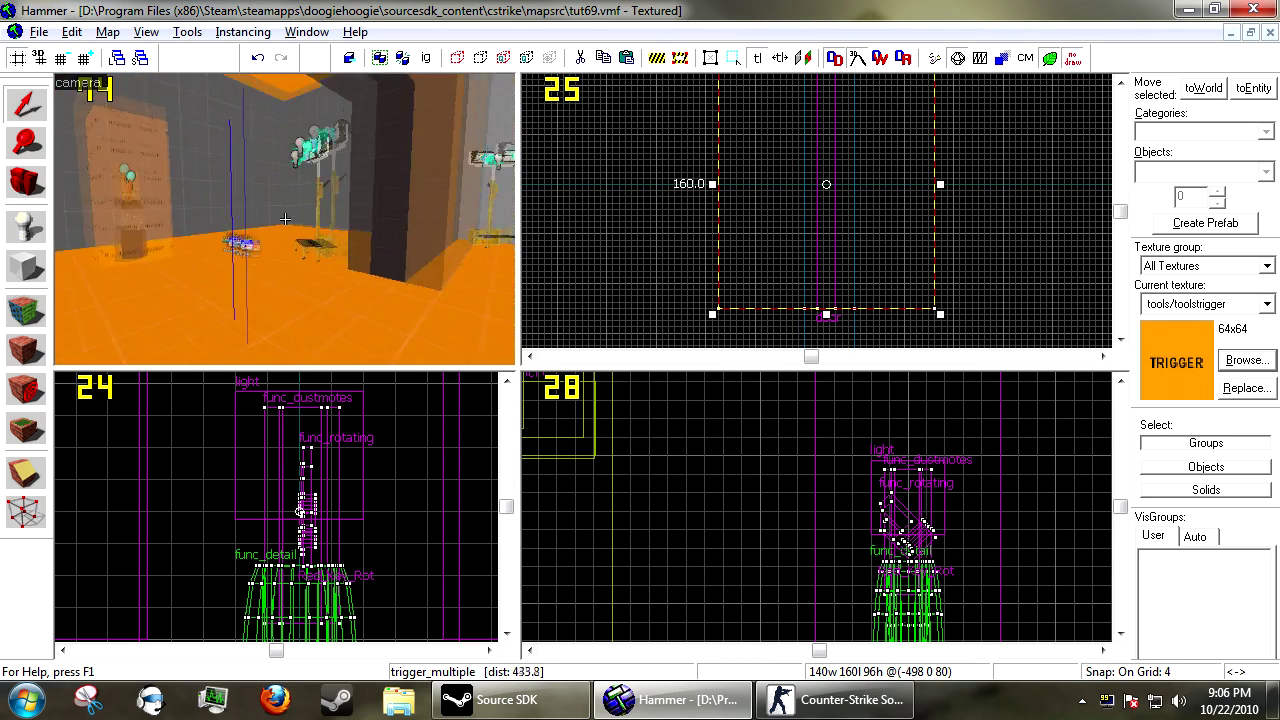
{"action": "key", "text": "z"}
{"action": "left_click", "coordinate": [26, 227]}
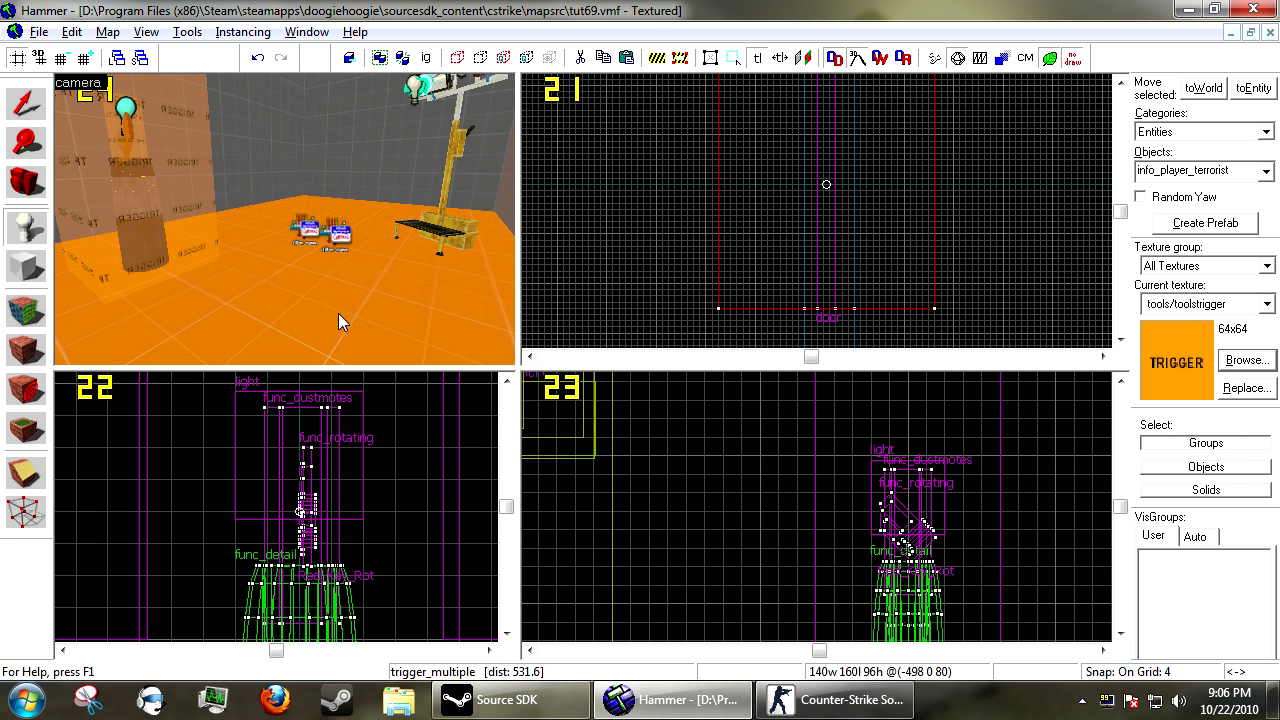
{"action": "left_click", "coordinate": [338, 313]}
Step: Change the new point entity's class to env_hudhint
{"action": "key", "text": "alt+Return"}
{"action": "left_click", "coordinate": [583, 177]}
{"action": "type", "text": "env_"}
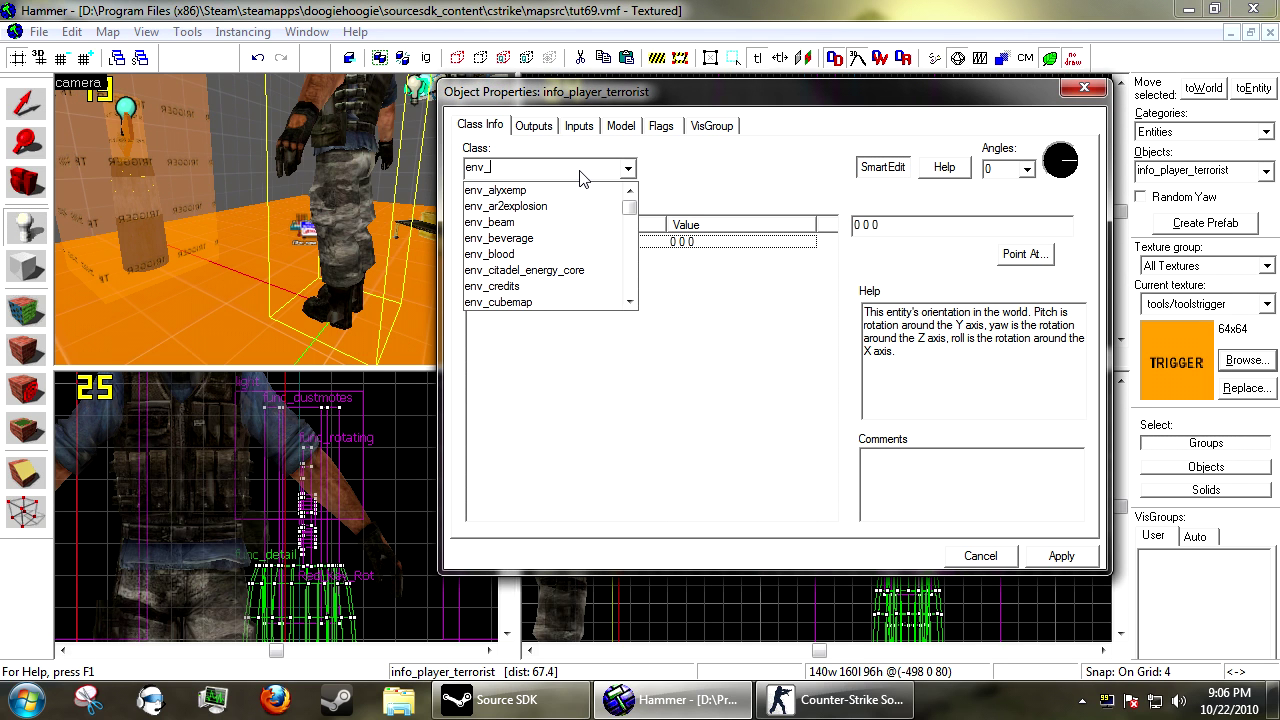
{"action": "type", "text": "hud"}
{"action": "key", "text": "Down"}
{"action": "key", "text": "Return"}
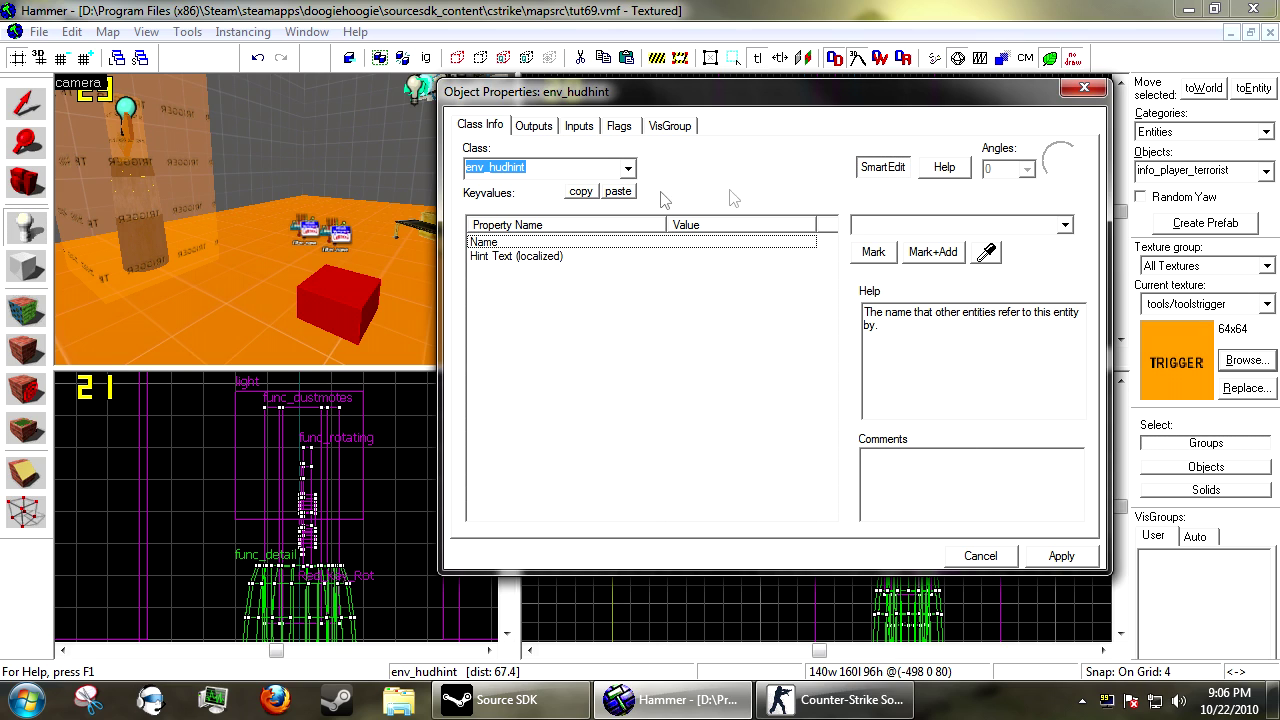
Step: Name the env_hudhint Hint_Ihavethekey, set its hint text to "You have picked up the RED key" and apply it
{"action": "left_click", "coordinate": [864, 224]}
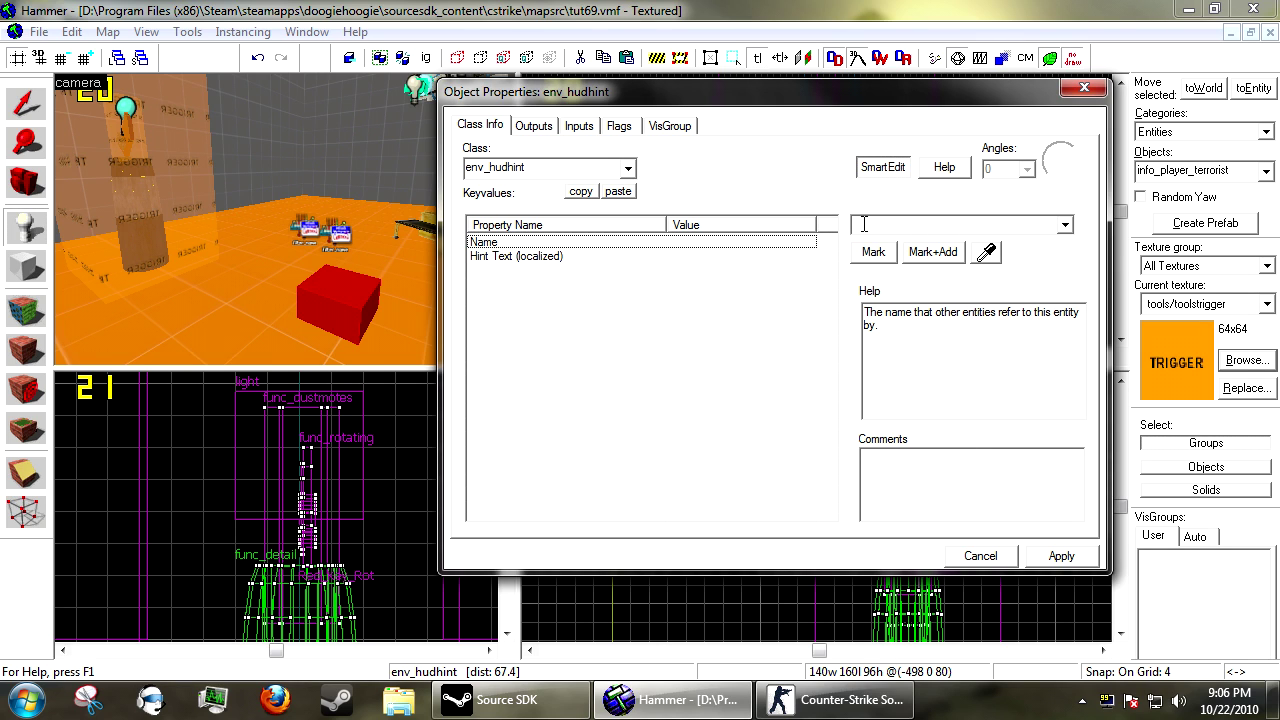
{"action": "type", "text": "Hint"}
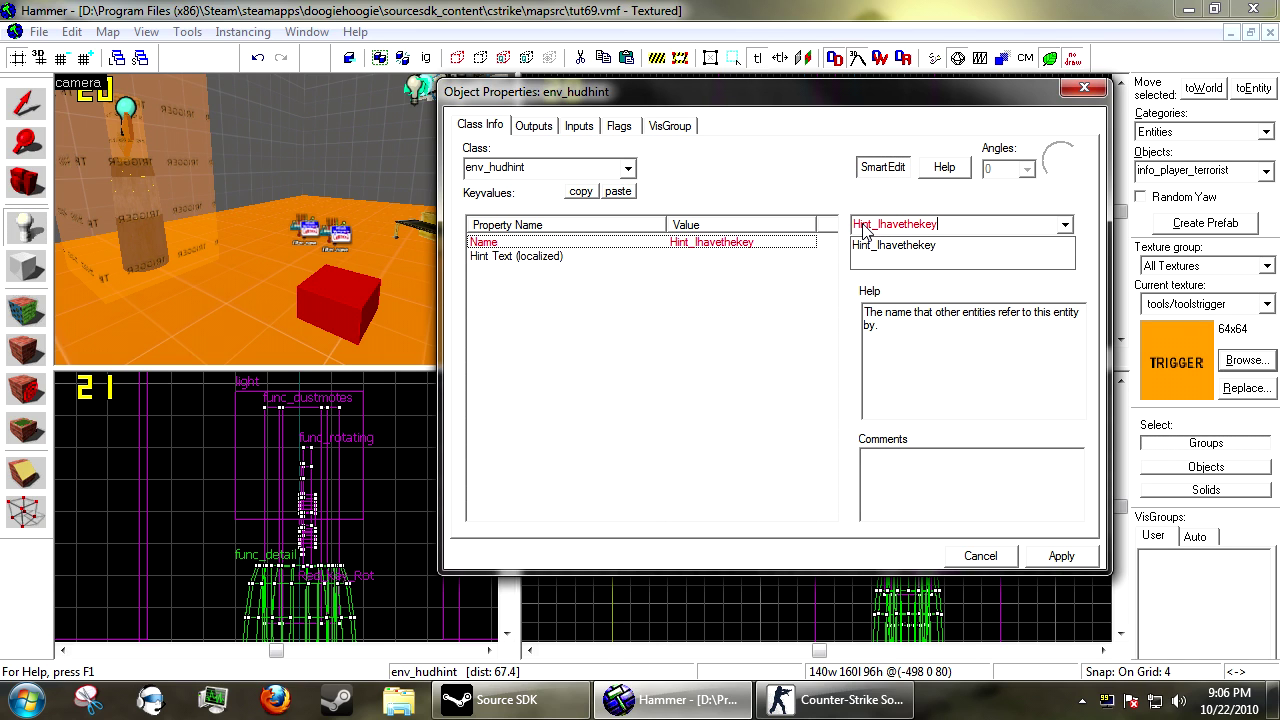
{"action": "type", "text": "_Ihavethekey"}
{"action": "key", "text": "Return"}
{"action": "left_click", "coordinate": [739, 256]}
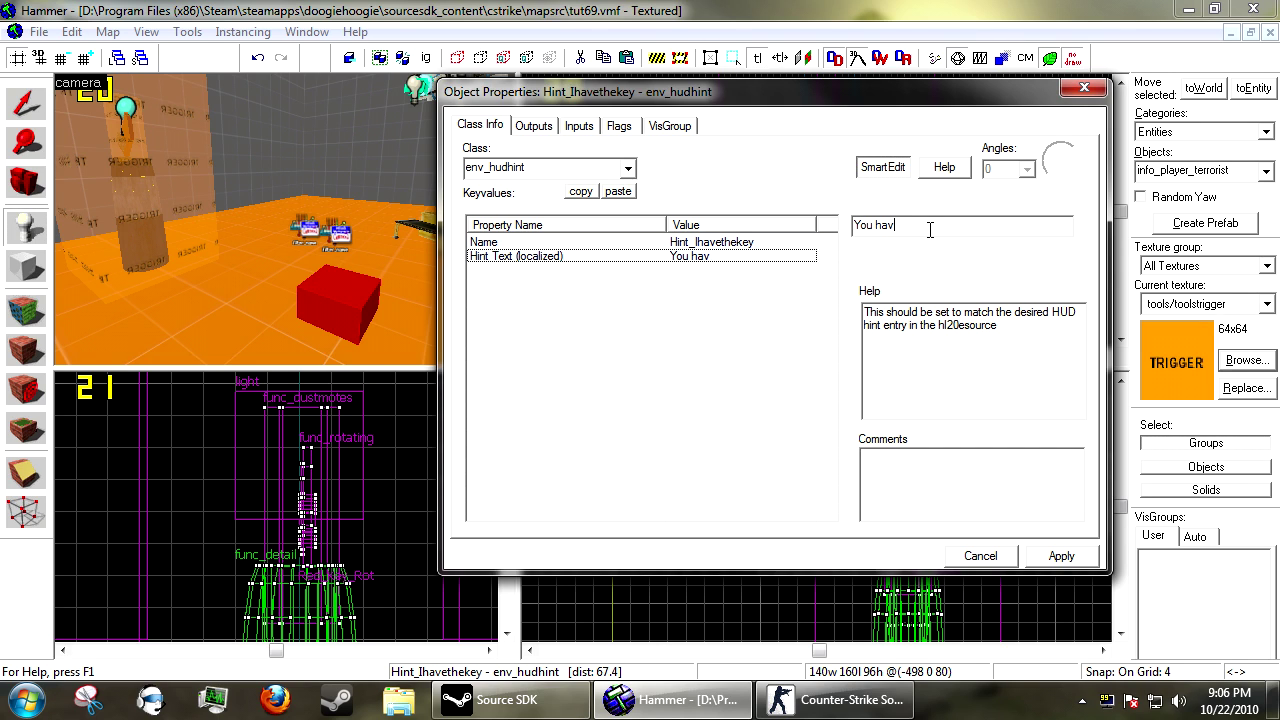
{"action": "left_click", "coordinate": [1061, 555]}
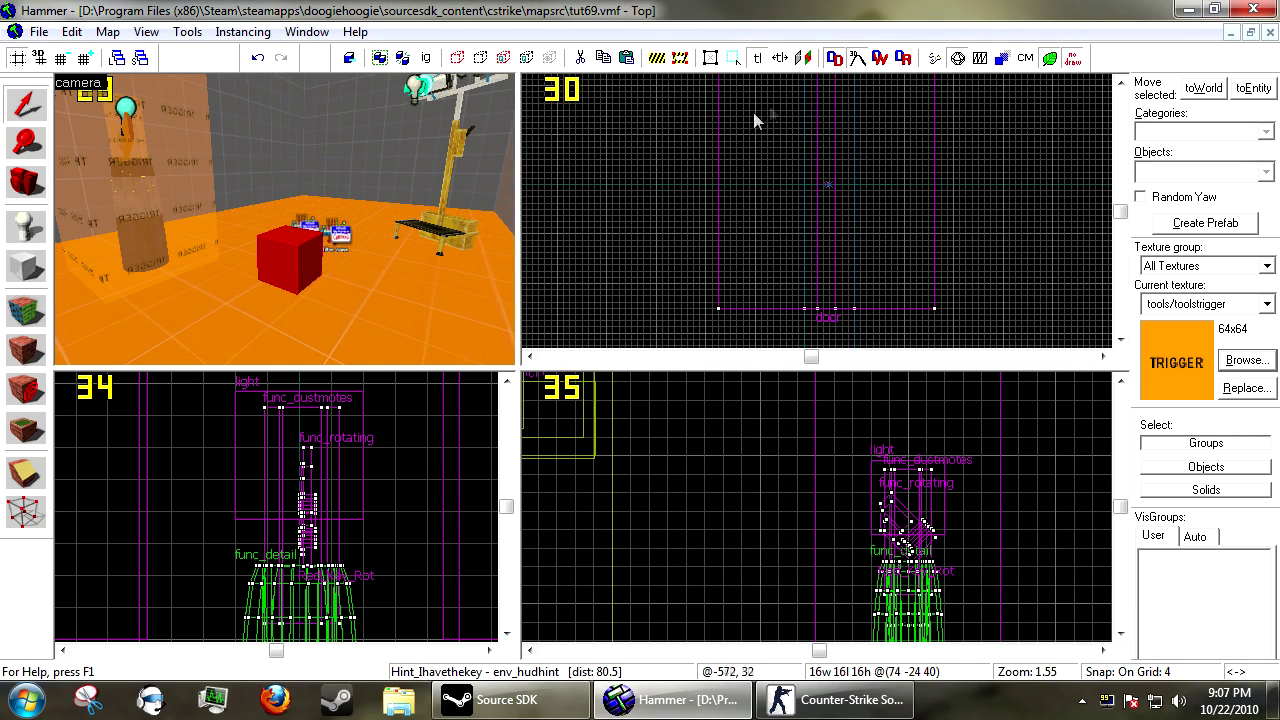
Step: Duplicate the env_hudhint and place the copy directly beside the original in the top view
{"action": "scroll", "coordinate": [713, 190], "scroll_direction": "down", "scroll_amount": 10}
{"action": "scroll", "coordinate": [822, 252], "scroll_direction": "up", "scroll_amount": 16}
{"action": "left_click_drag", "start_coordinate": [894, 226], "coordinate": [881, 290]}
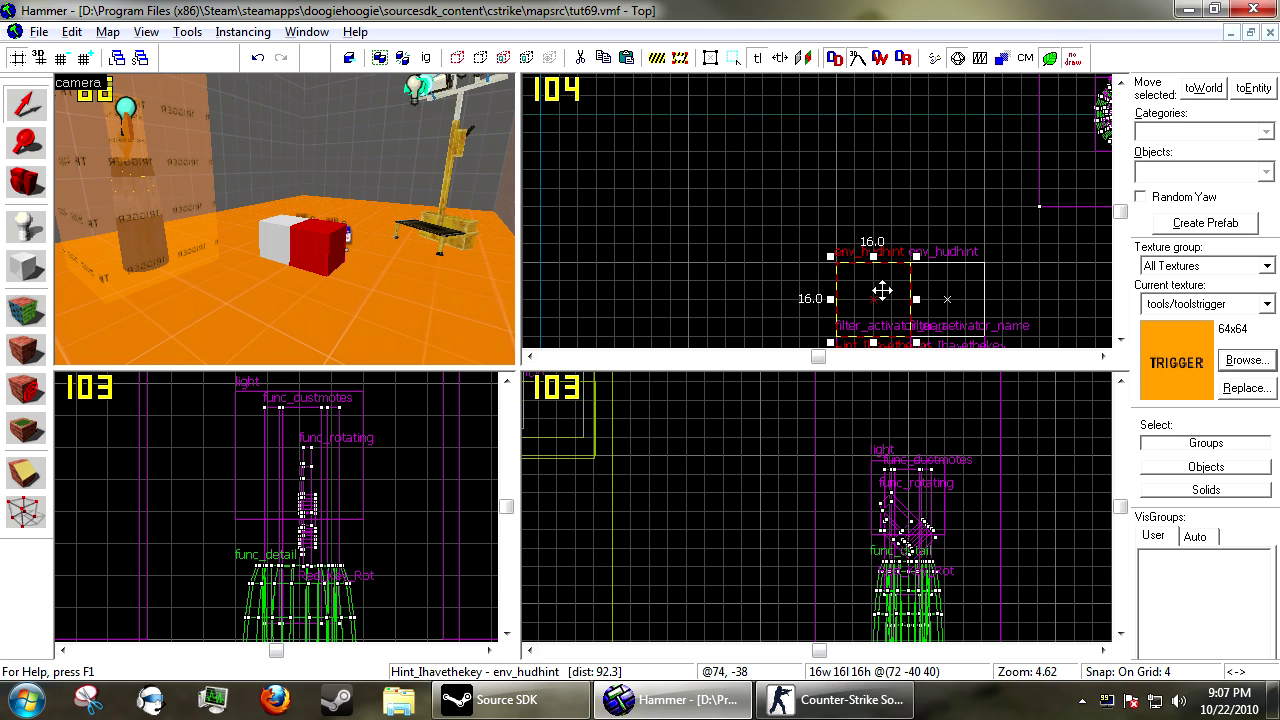
Step: Rename the copied env_hudhint to Hint_INEEDthekey
{"action": "key", "text": "alt+Return"}
{"action": "left_click", "coordinate": [778, 242]}
{"action": "left_click", "coordinate": [907, 224]}
{"action": "left_click", "coordinate": [907, 224]}
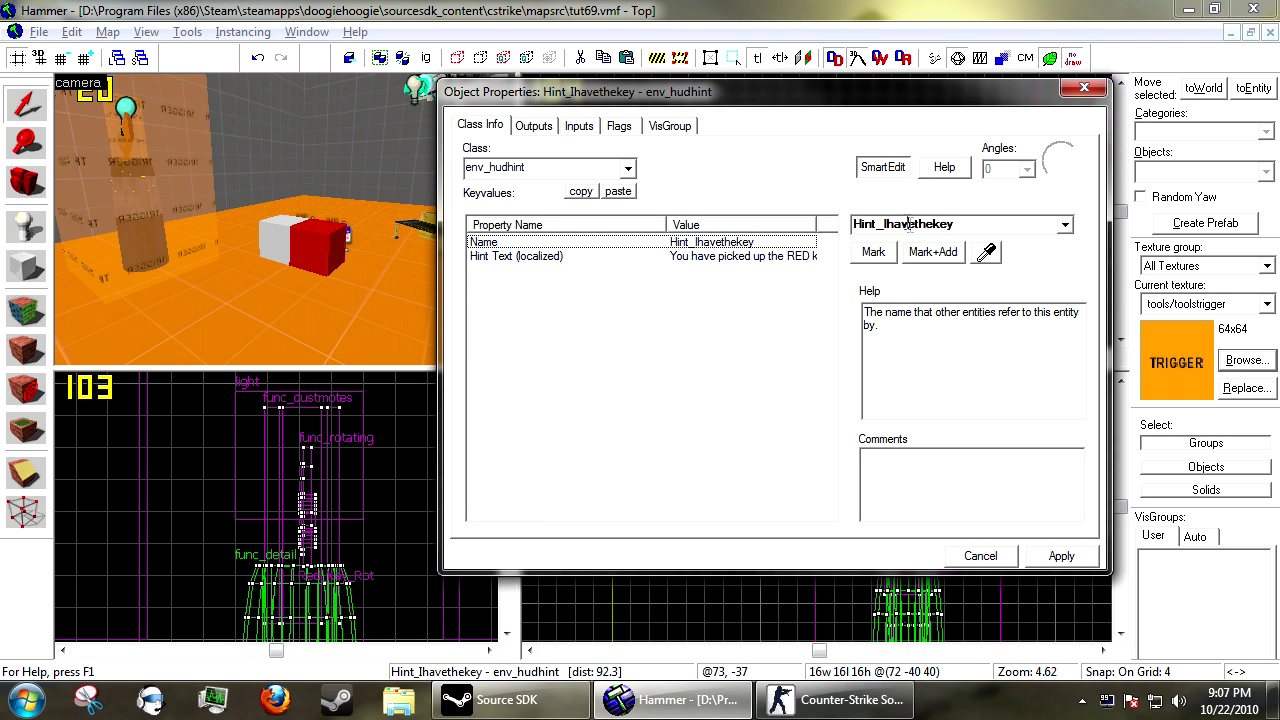
{"action": "type", "text": "NEED"}
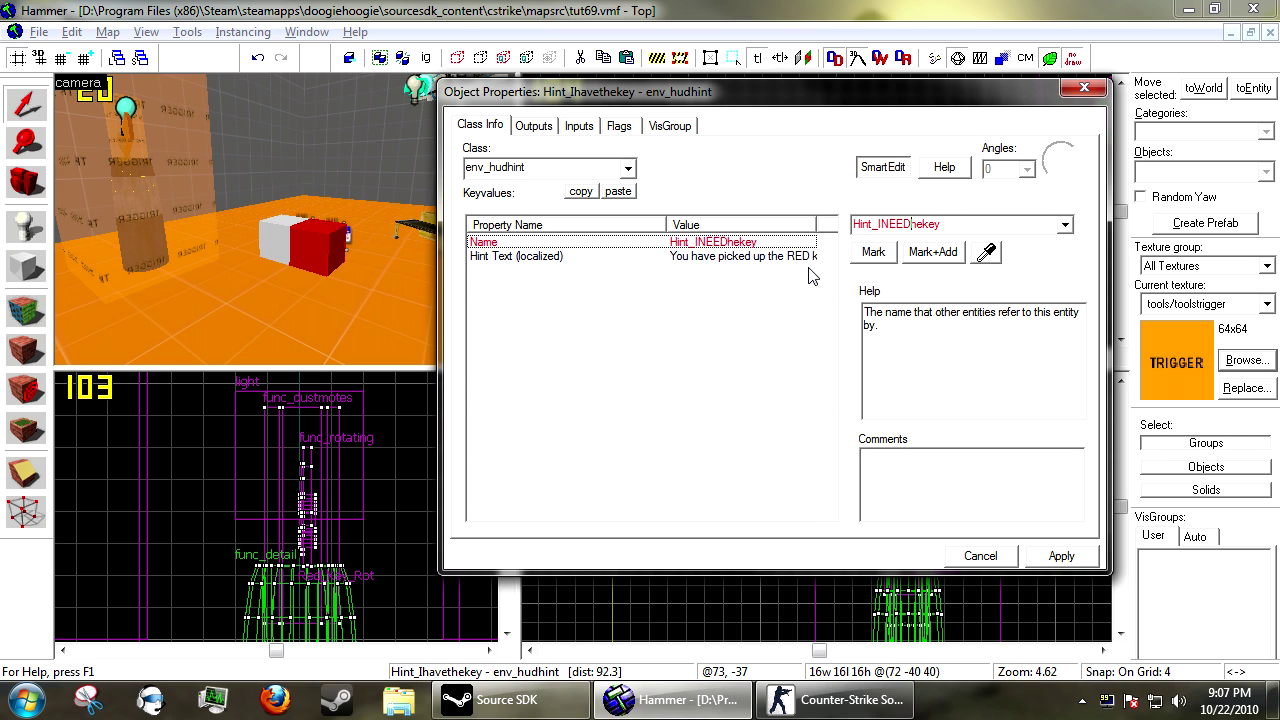
{"action": "type", "text": "y"}
{"action": "key", "text": "BackSpace"}
{"action": "type", "text": "t"}
Step: Reword the copied hint's text to begin "You NEED the RED key to access", apply it and close the properties
{"action": "left_click", "coordinate": [782, 257]}
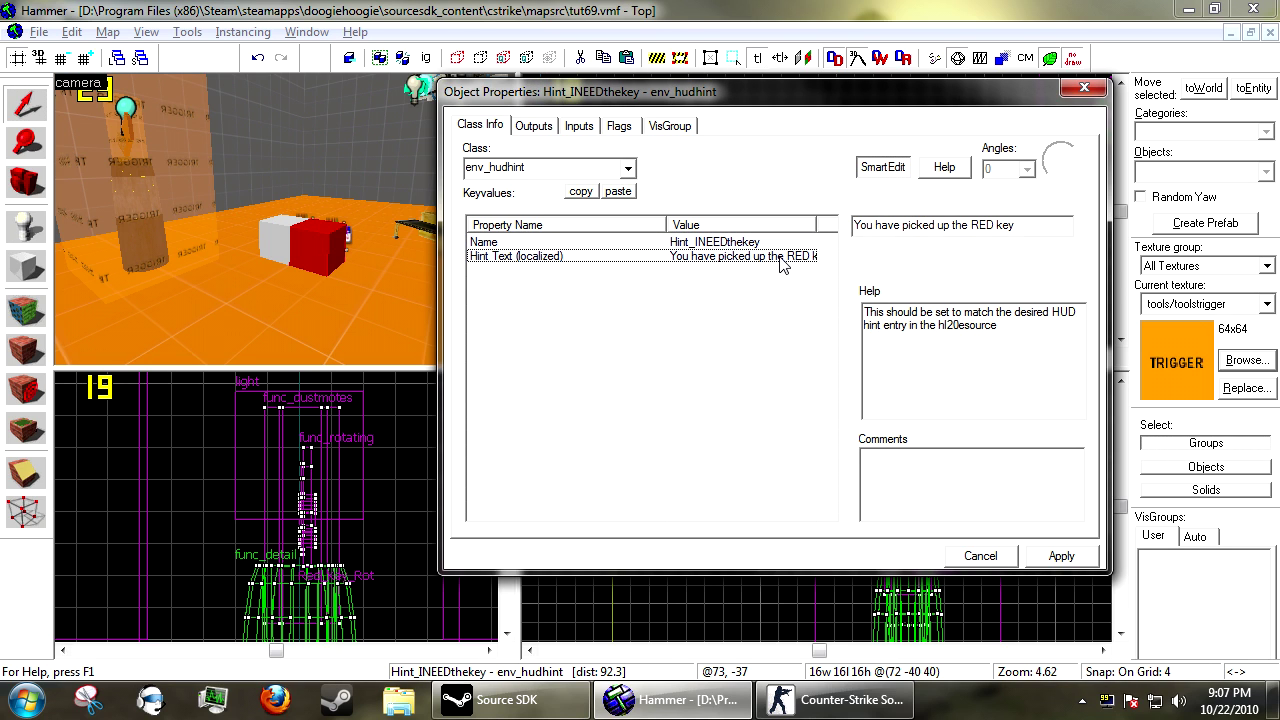
{"action": "left_click_drag", "start_coordinate": [946, 230], "coordinate": [890, 229]}
{"action": "type", "text": "NEED"}
{"action": "key", "text": "Delete"}
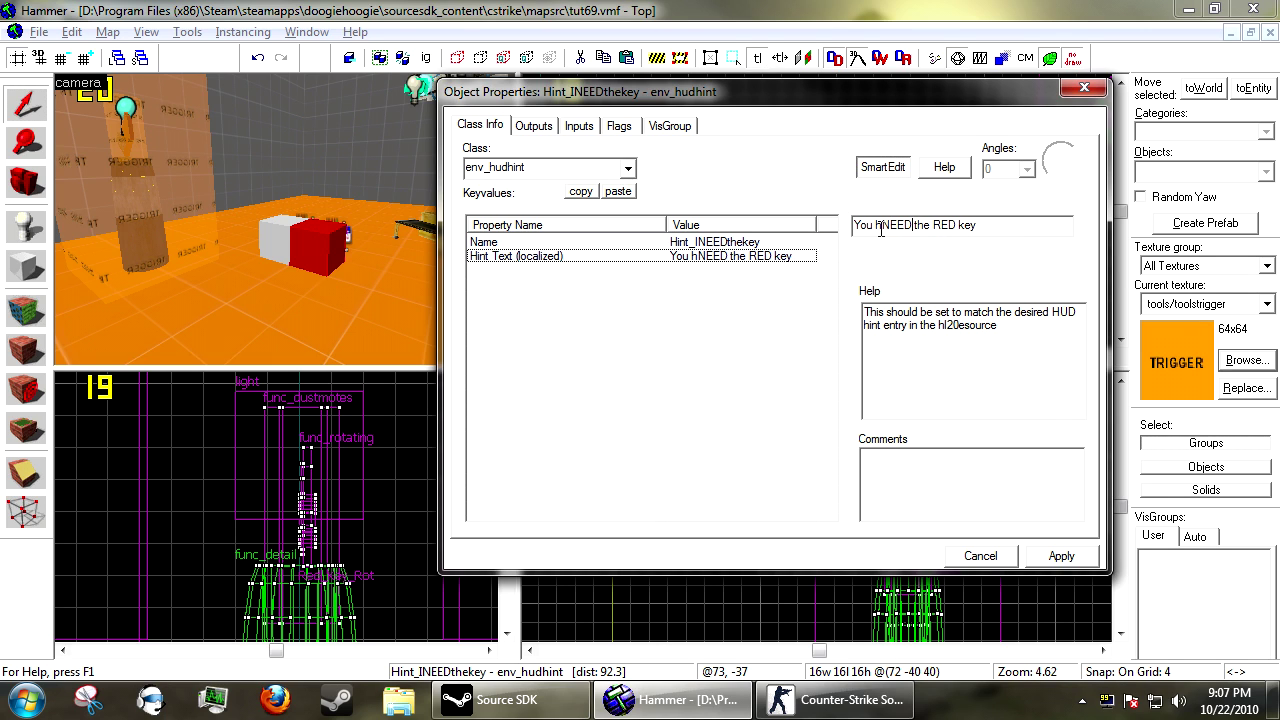
{"action": "left_click", "coordinate": [880, 228]}
{"action": "key", "text": "BackSpace"}
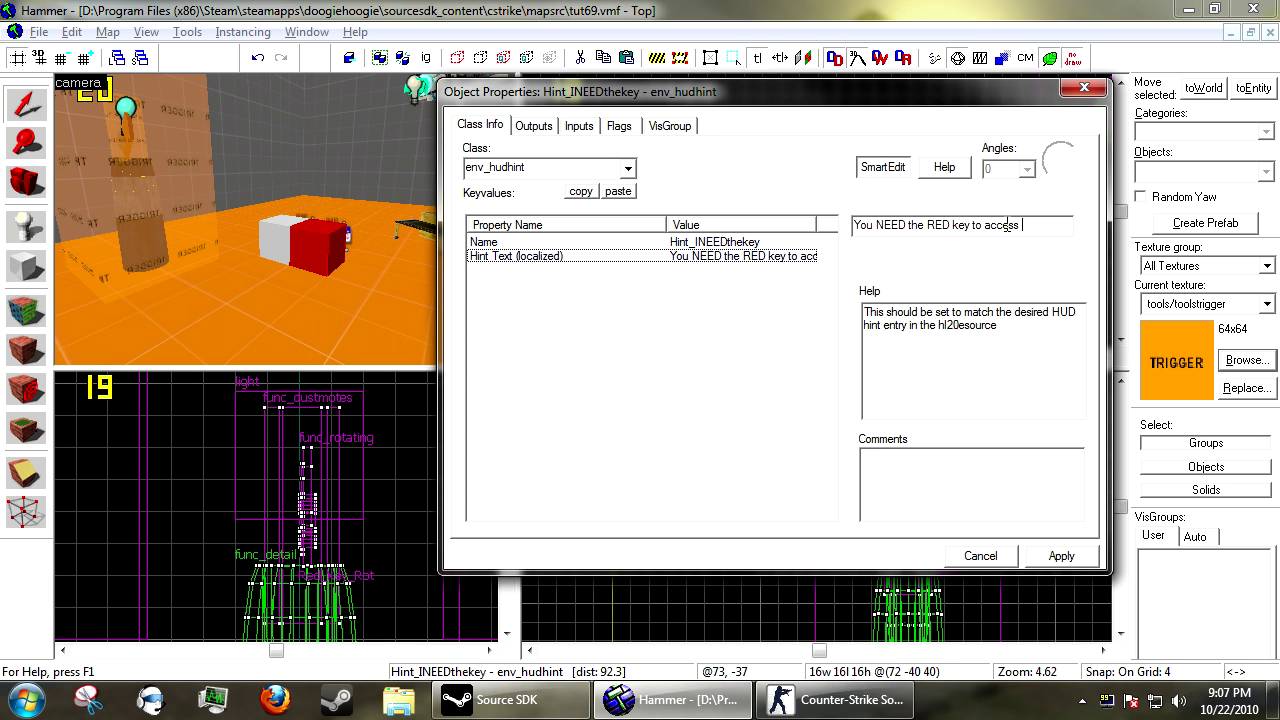
{"action": "left_click", "coordinate": [1066, 557]}
{"action": "left_click", "coordinate": [985, 558]}
Step: Add a new OnStartTouch output to the trigger_multiple around the red key
{"action": "key", "text": "a"}
{"action": "left_click", "coordinate": [240, 190]}
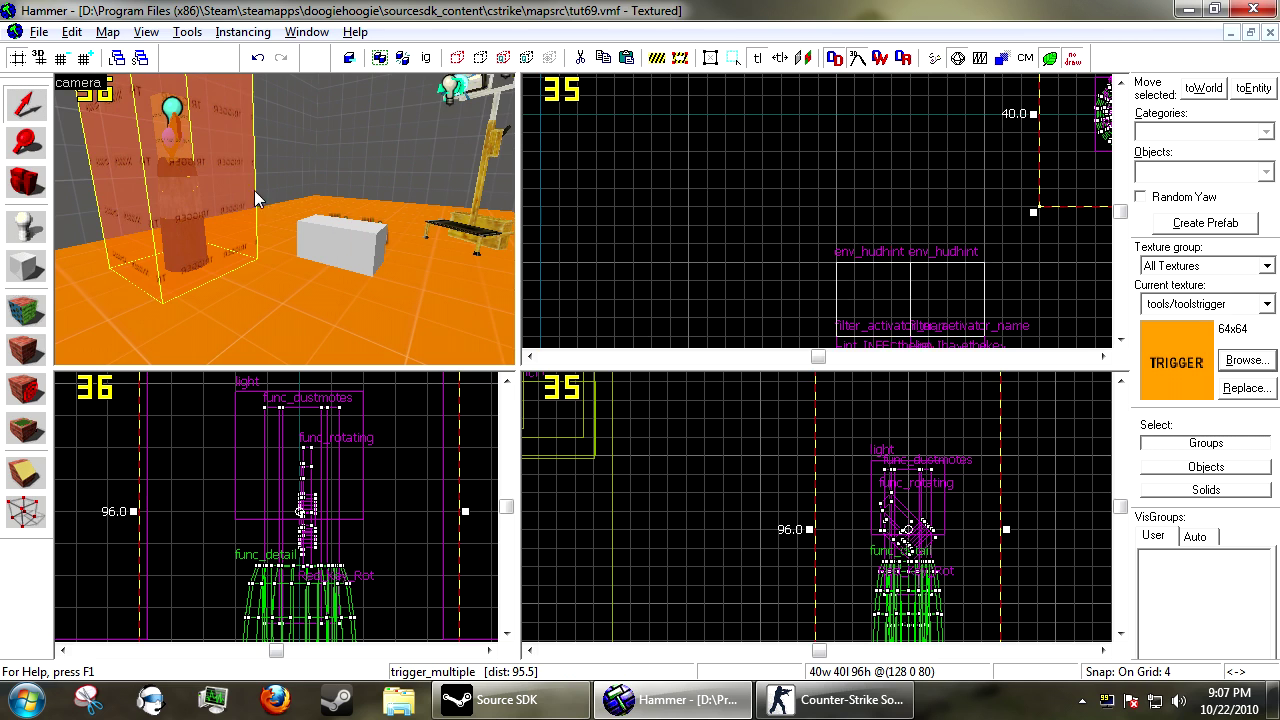
{"action": "key", "text": "alt+Return"}
{"action": "left_click", "coordinate": [533, 125]}
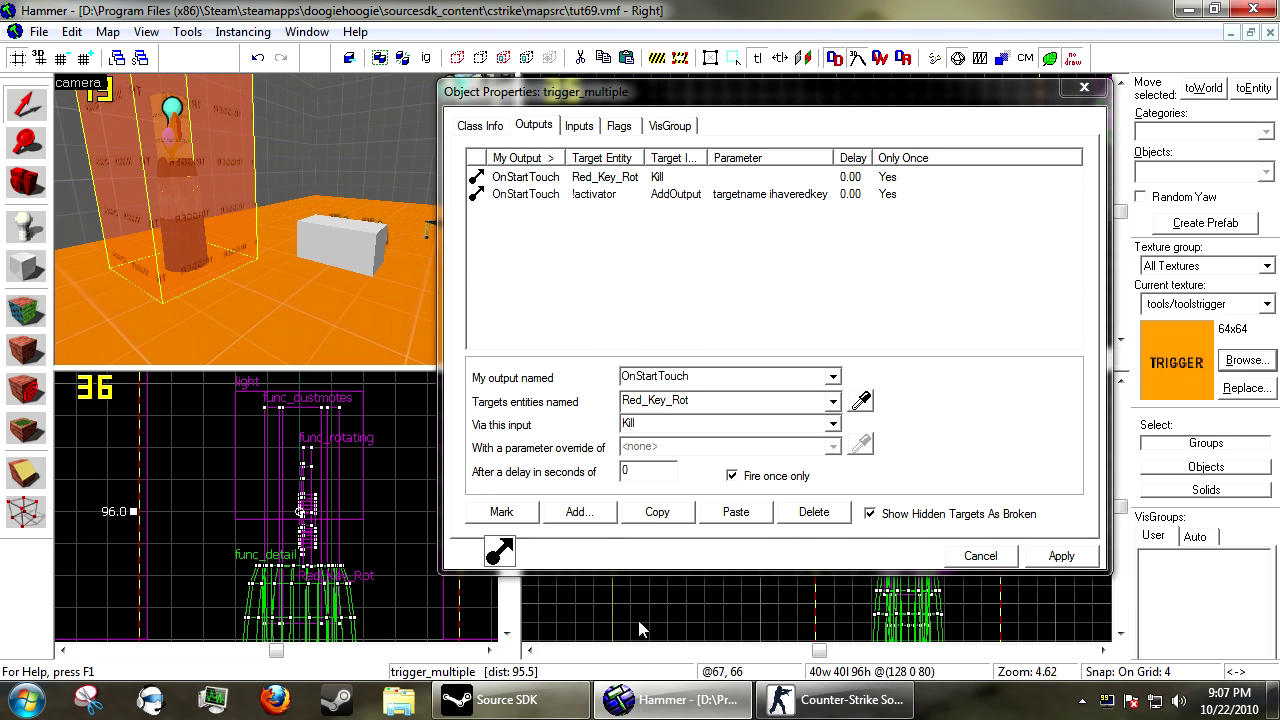
{"action": "left_click", "coordinate": [594, 514]}
{"action": "left_click", "coordinate": [826, 377]}
{"action": "left_click", "coordinate": [655, 434]}
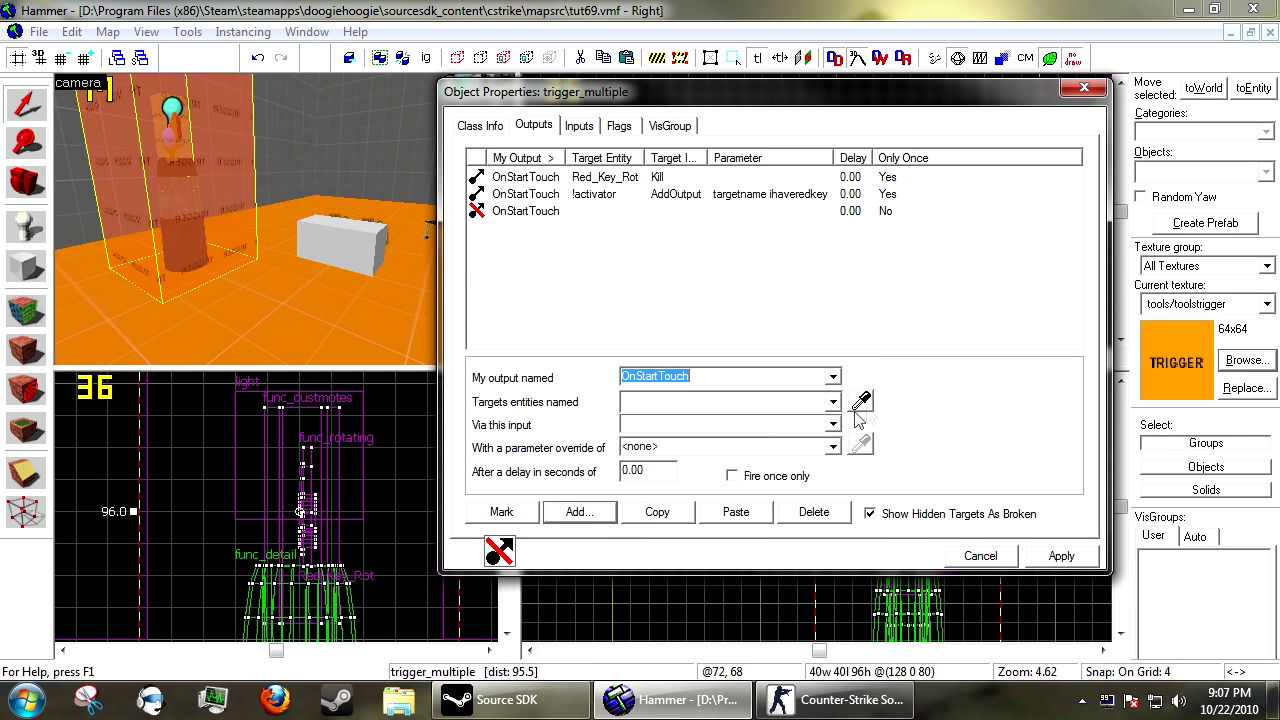
Step: Target the new output at Hint_Ihavethekey with the ShowHudHint input, make it fire only once and apply it
{"action": "left_click", "coordinate": [861, 400]}
{"action": "left_click", "coordinate": [395, 268]}
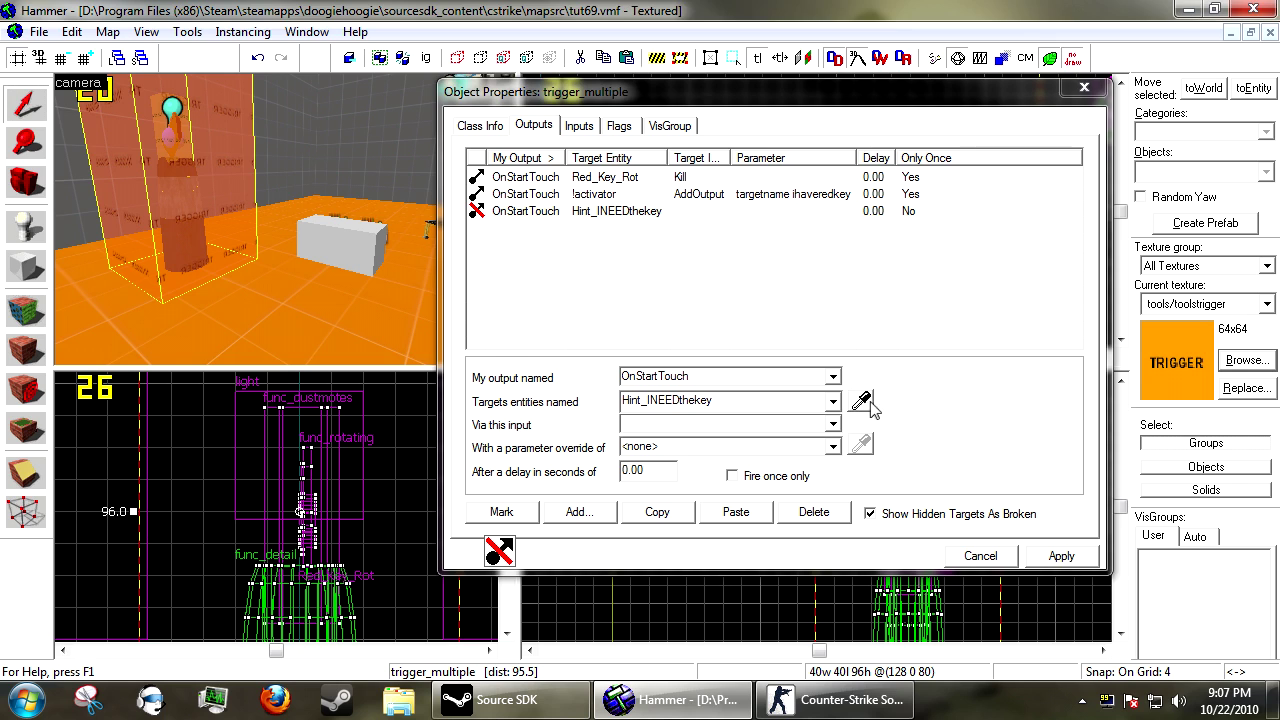
{"action": "left_click", "coordinate": [324, 240]}
{"action": "left_click", "coordinate": [681, 425]}
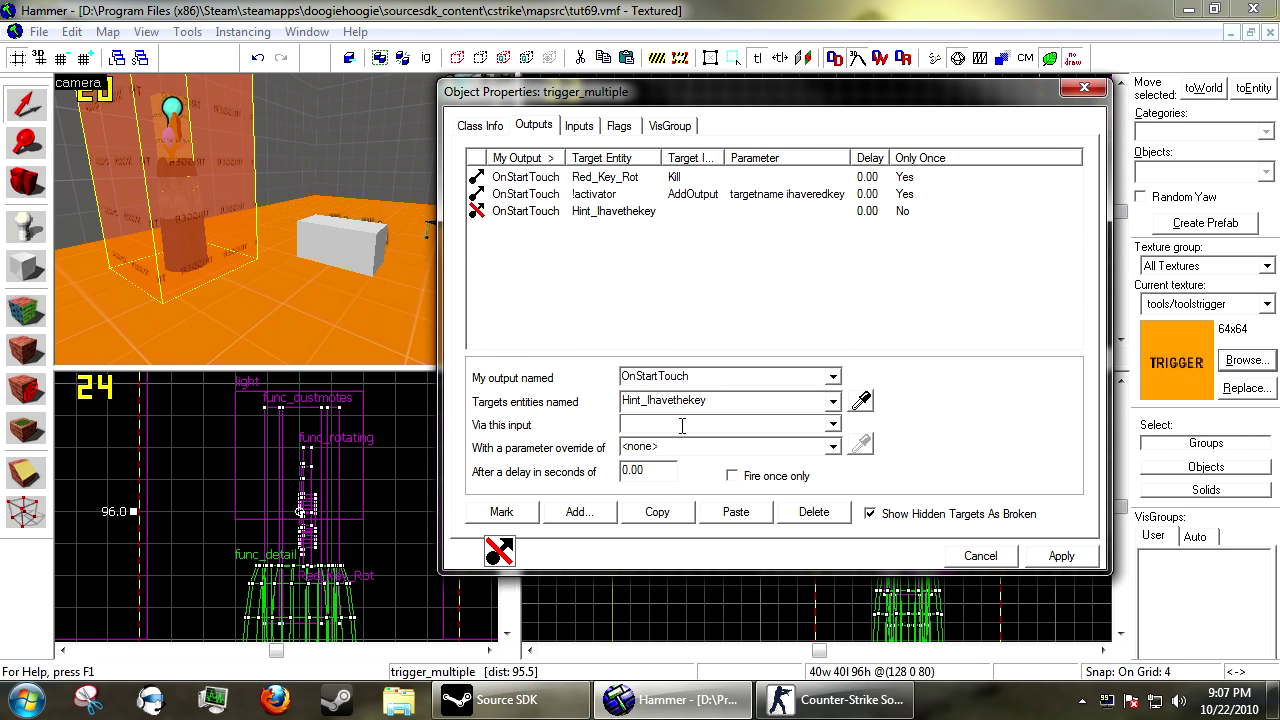
{"action": "type", "text": "ShowHudHint"}
{"action": "left_click", "coordinate": [782, 215]}
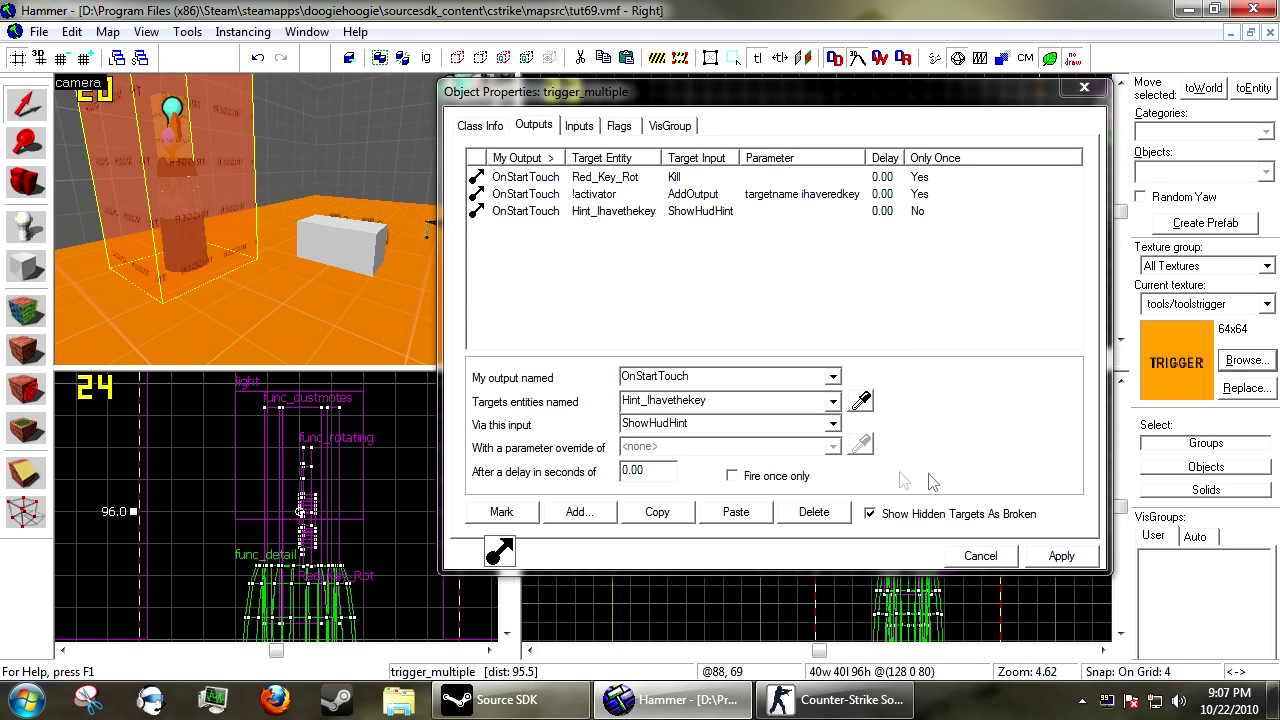
{"action": "left_click", "coordinate": [1061, 556]}
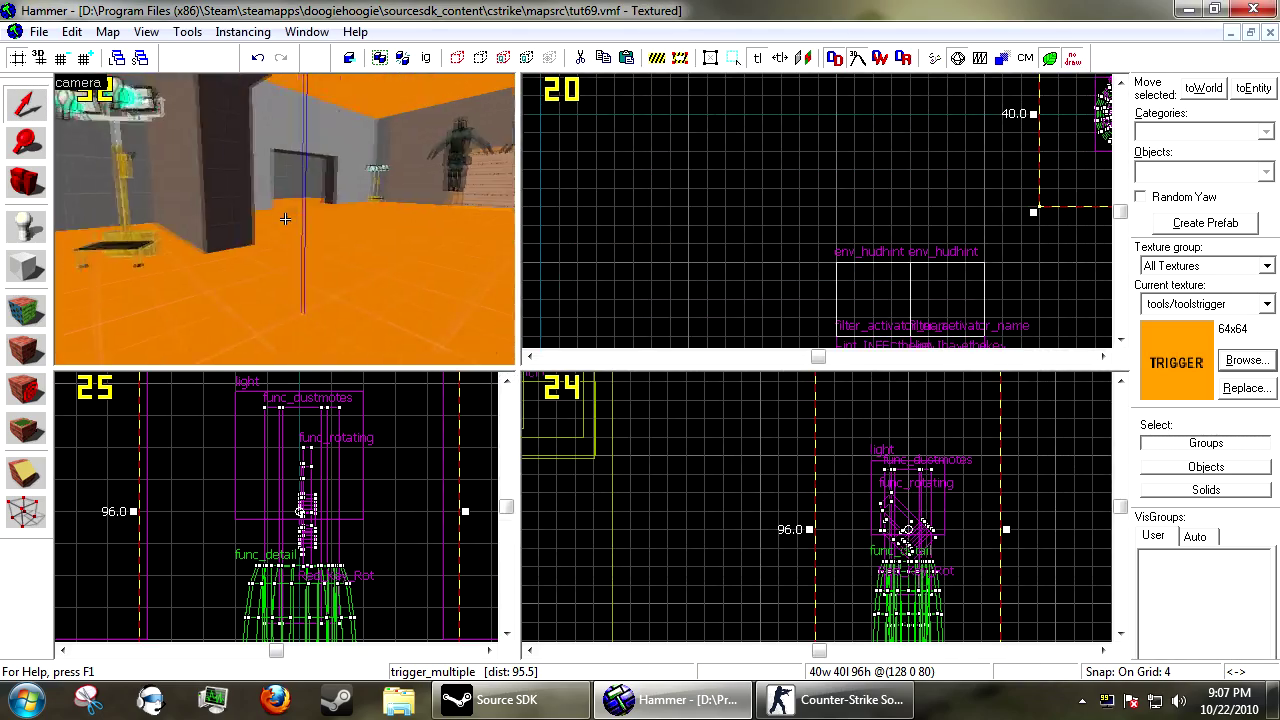
Step: Duplicate the door's trigger_multiple and move the copy back over the doorway in the top view
{"action": "key", "text": "z"}
{"action": "left_click", "coordinate": [450, 184]}
{"action": "scroll", "coordinate": [836, 236], "scroll_direction": "down", "scroll_amount": 19}
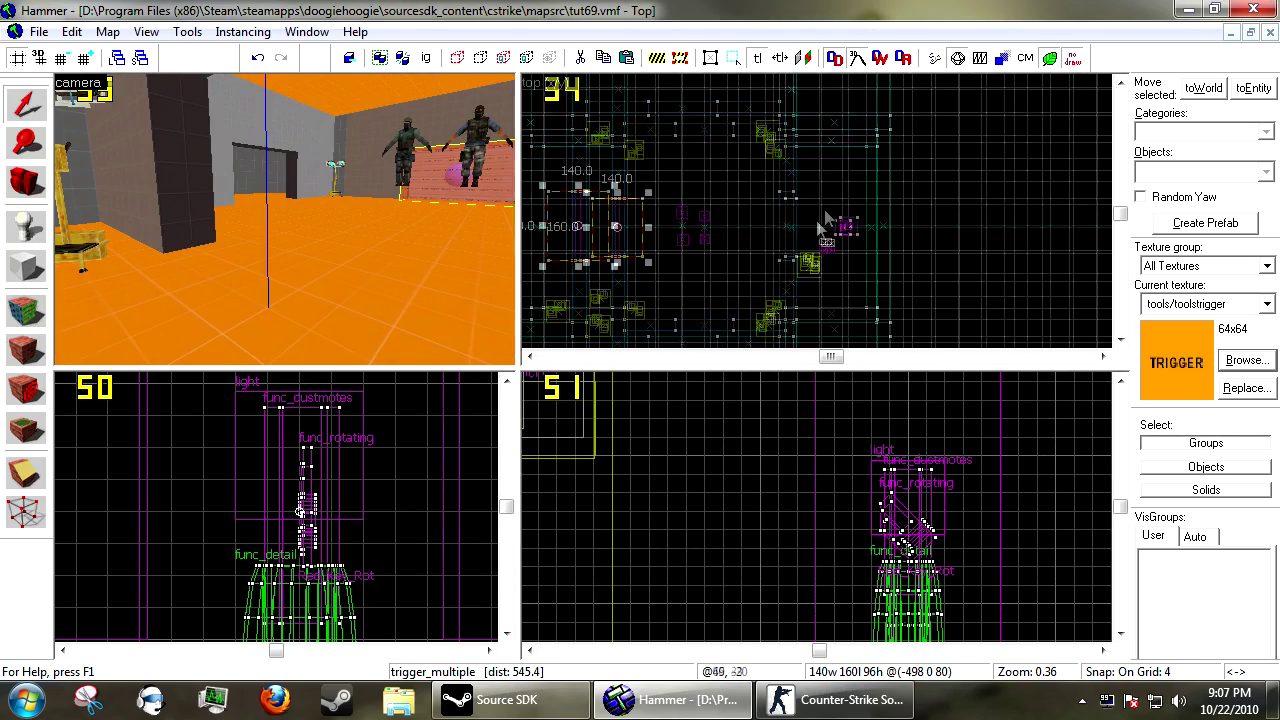
{"action": "scroll", "coordinate": [722, 207], "scroll_direction": "up", "scroll_amount": 9}
{"action": "key", "text": "w"}
{"action": "key", "text": "z"}
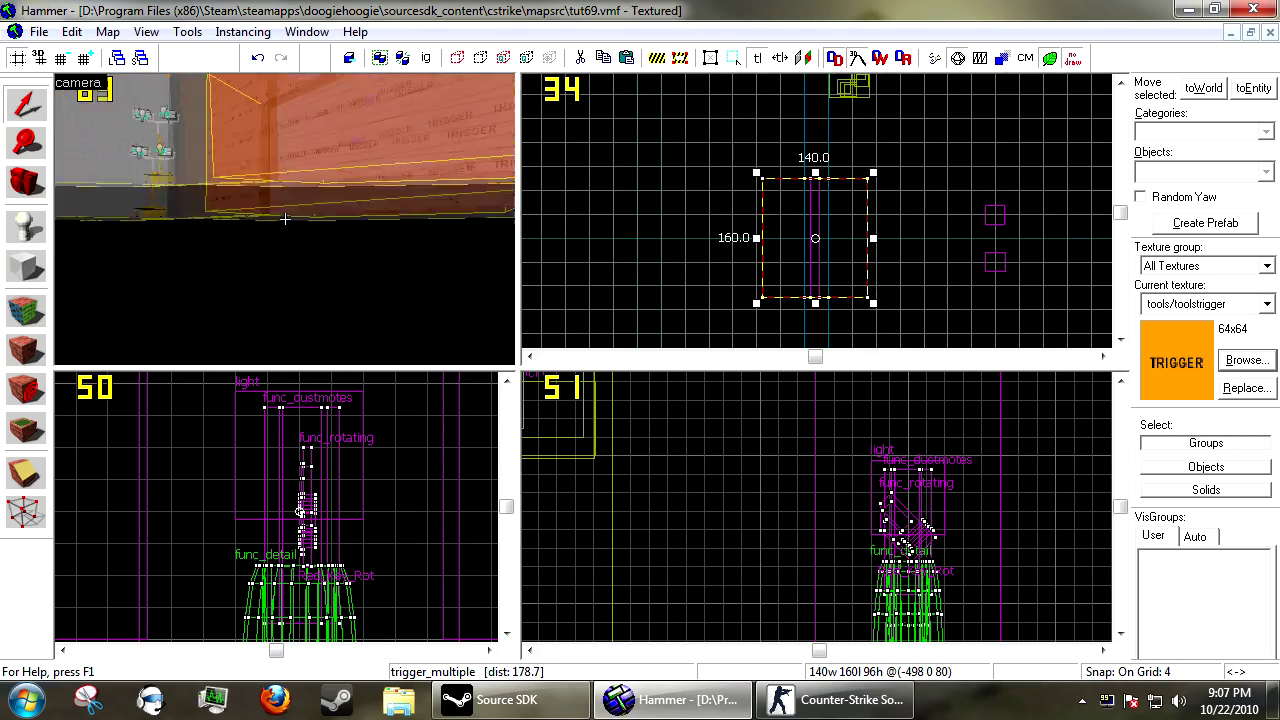
{"action": "scroll", "coordinate": [285, 218], "scroll_direction": "down", "scroll_amount": 3}
{"action": "scroll", "coordinate": [820, 215], "scroll_direction": "up", "scroll_amount": 4}
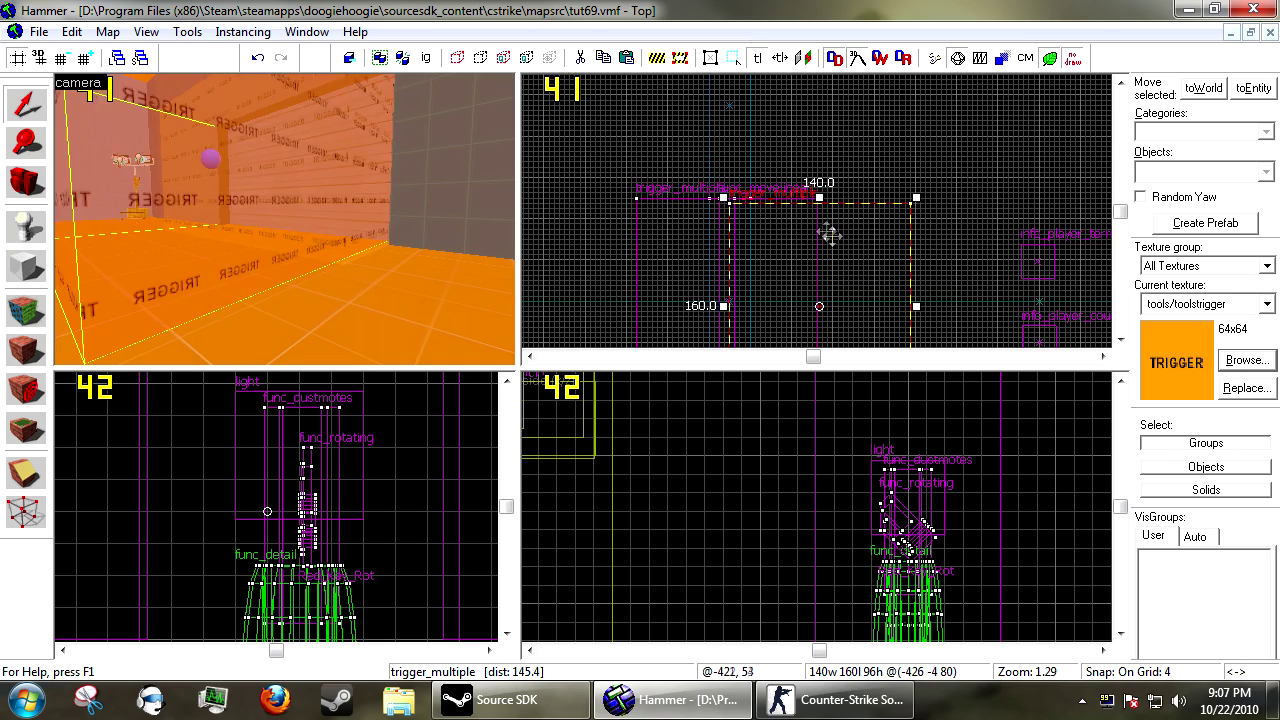
{"action": "left_click_drag", "start_coordinate": [869, 232], "coordinate": [729, 223]}
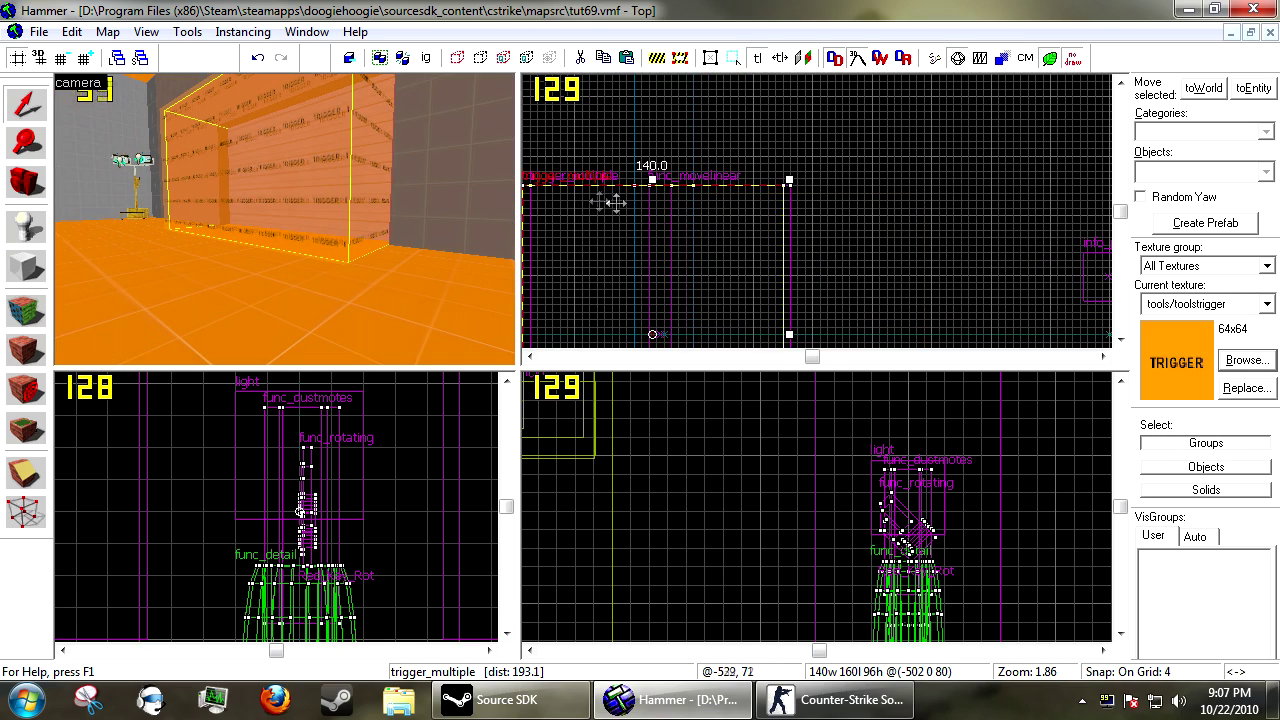
Step: Shrink the copied door trigger to 68 units wide so it covers only the player side of the door
{"action": "scroll", "coordinate": [638, 203], "scroll_direction": "down", "scroll_amount": 2}
{"action": "left_click_drag", "start_coordinate": [558, 187], "coordinate": [650, 187]}
{"action": "scroll", "coordinate": [643, 187], "scroll_direction": "up", "scroll_amount": 1}
Step: Set the copied door trigger's Filter Name to Filter_INEEDkey_red and apply it
{"action": "double_click", "coordinate": [231, 229]}
{"action": "left_click", "coordinate": [672, 311]}
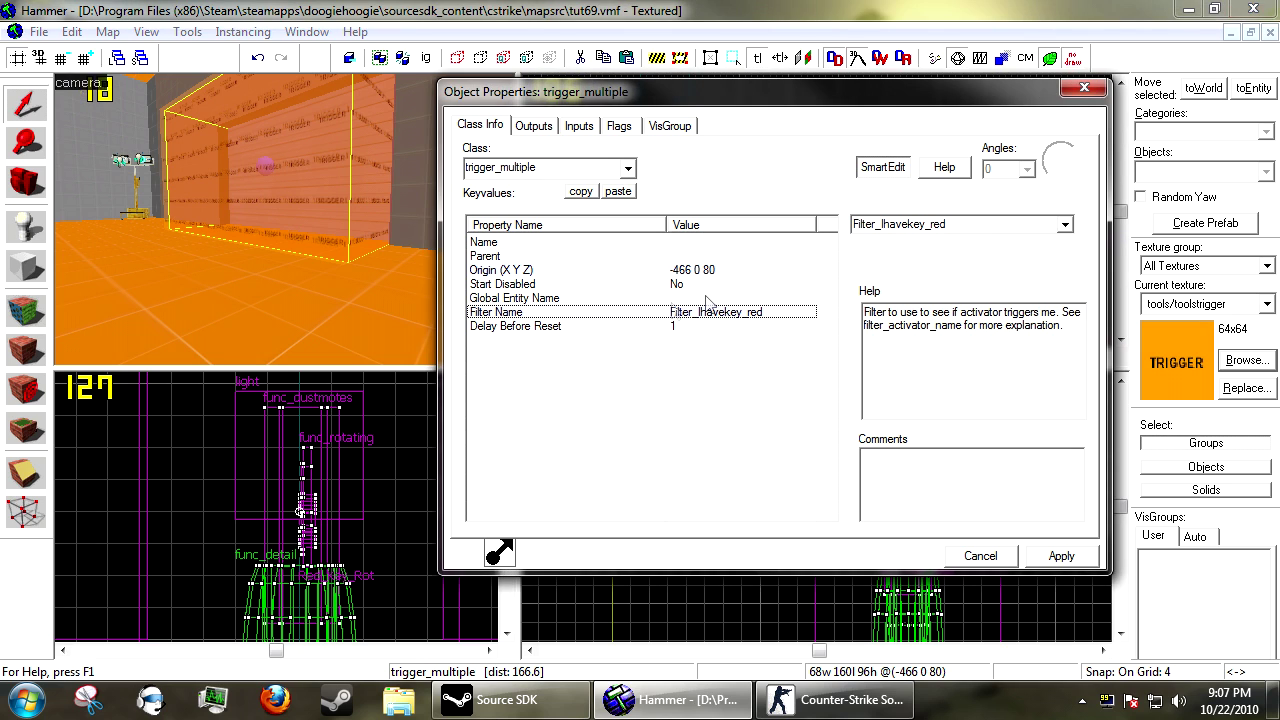
{"action": "left_click", "coordinate": [1030, 224]}
{"action": "left_click", "coordinate": [1065, 224]}
{"action": "left_click", "coordinate": [1020, 255]}
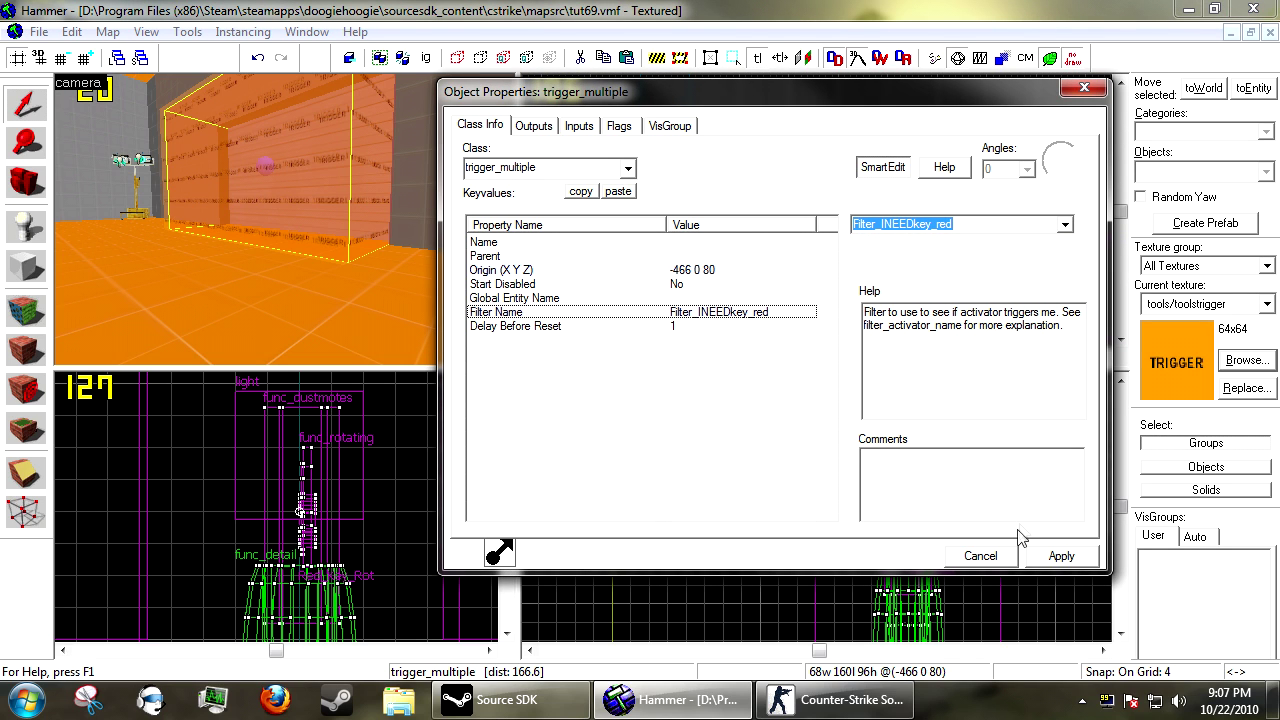
{"action": "left_click", "coordinate": [1043, 560]}
Step: Delete both door outputs from the copied trigger and add a new OnStartTouch output
{"action": "left_click", "coordinate": [533, 125]}
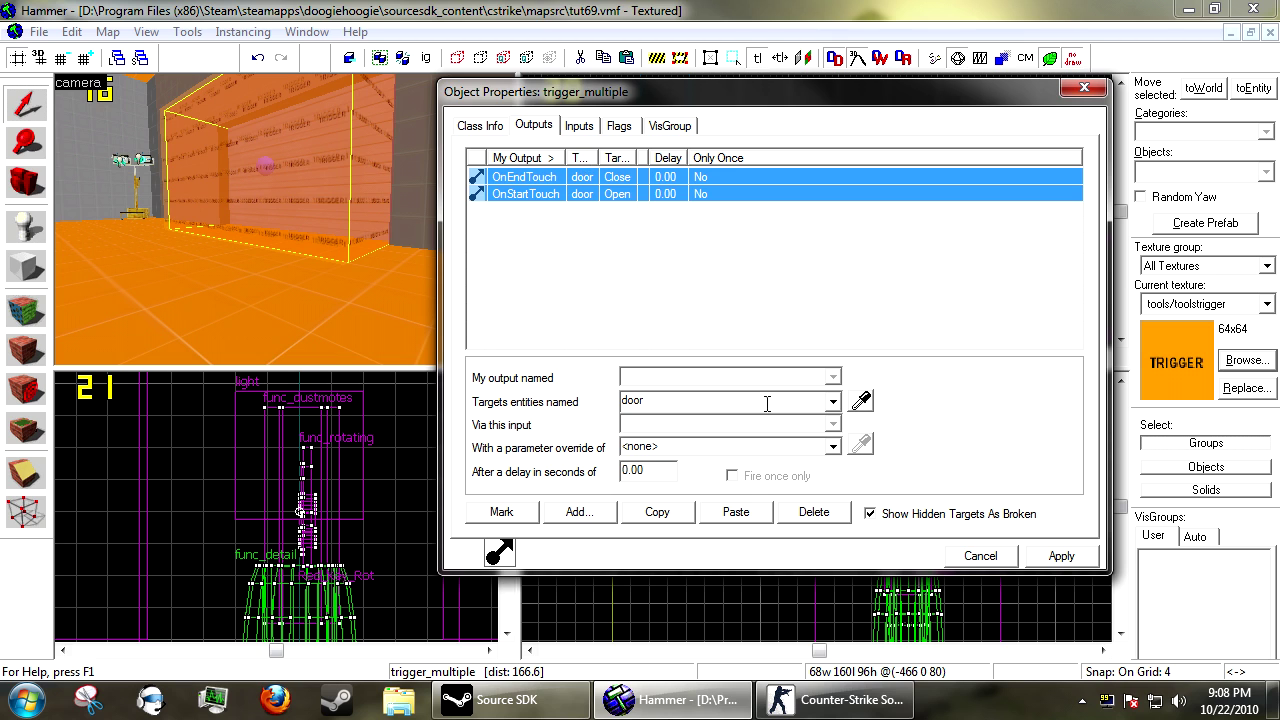
{"action": "left_click", "coordinate": [813, 511]}
{"action": "left_click", "coordinate": [579, 511]}
{"action": "left_click", "coordinate": [832, 377]}
{"action": "left_click", "coordinate": [716, 434]}
Step: Target the copied trigger's new output at Hint_INEEDthekey with the ShowHudHint input and apply it
{"action": "left_click", "coordinate": [860, 401]}
{"action": "key", "text": "z"}
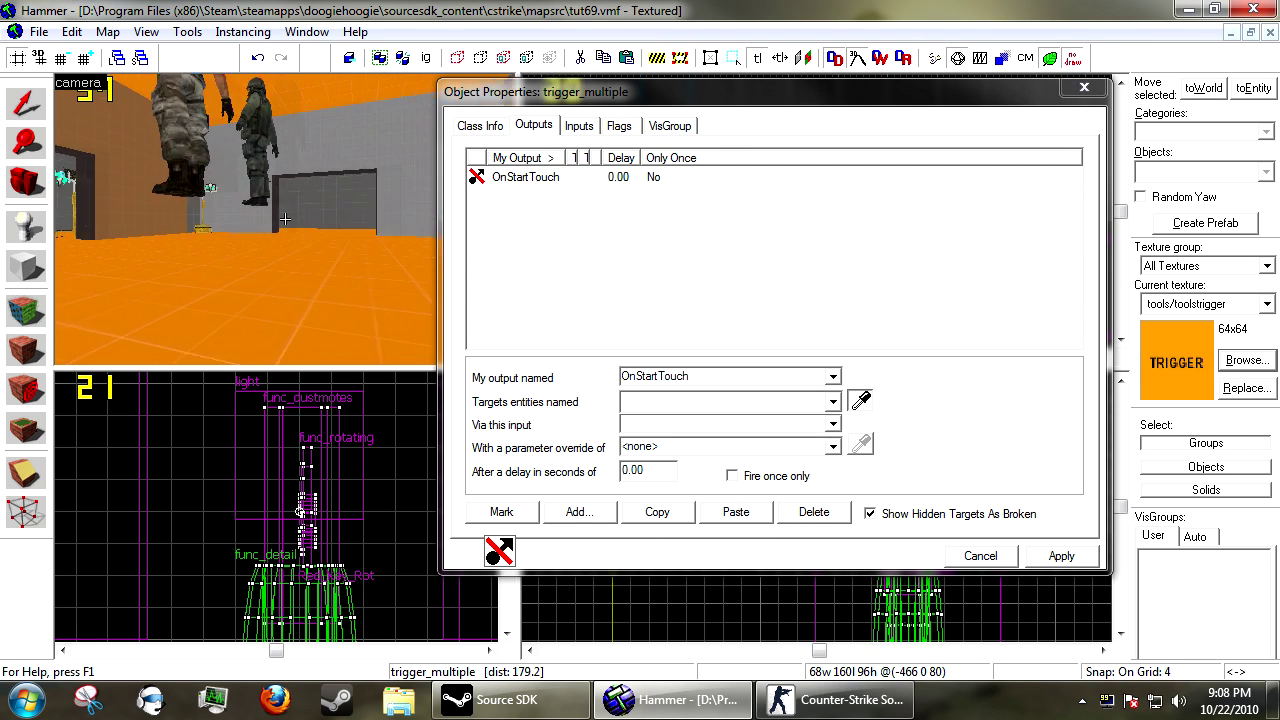
{"action": "key", "text": "w"}
{"action": "key", "text": "z"}
{"action": "left_click", "coordinate": [263, 257]}
{"action": "left_click", "coordinate": [716, 426]}
{"action": "type", "text": "sho"}
{"action": "left_click", "coordinate": [1068, 556]}
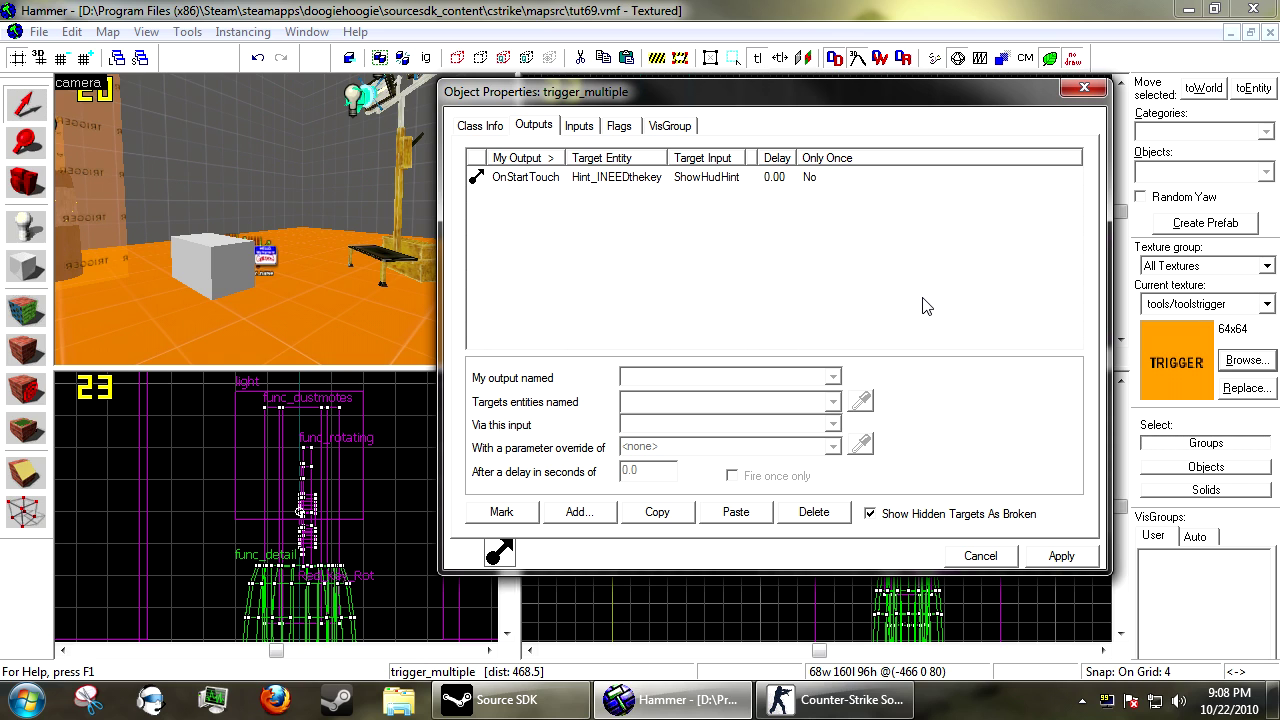
Step: Duplicate the Hint_INEEDthekey output and change the copy's output name to OnEndTouch
{"action": "left_click", "coordinate": [628, 178]}
{"action": "left_click", "coordinate": [657, 511]}
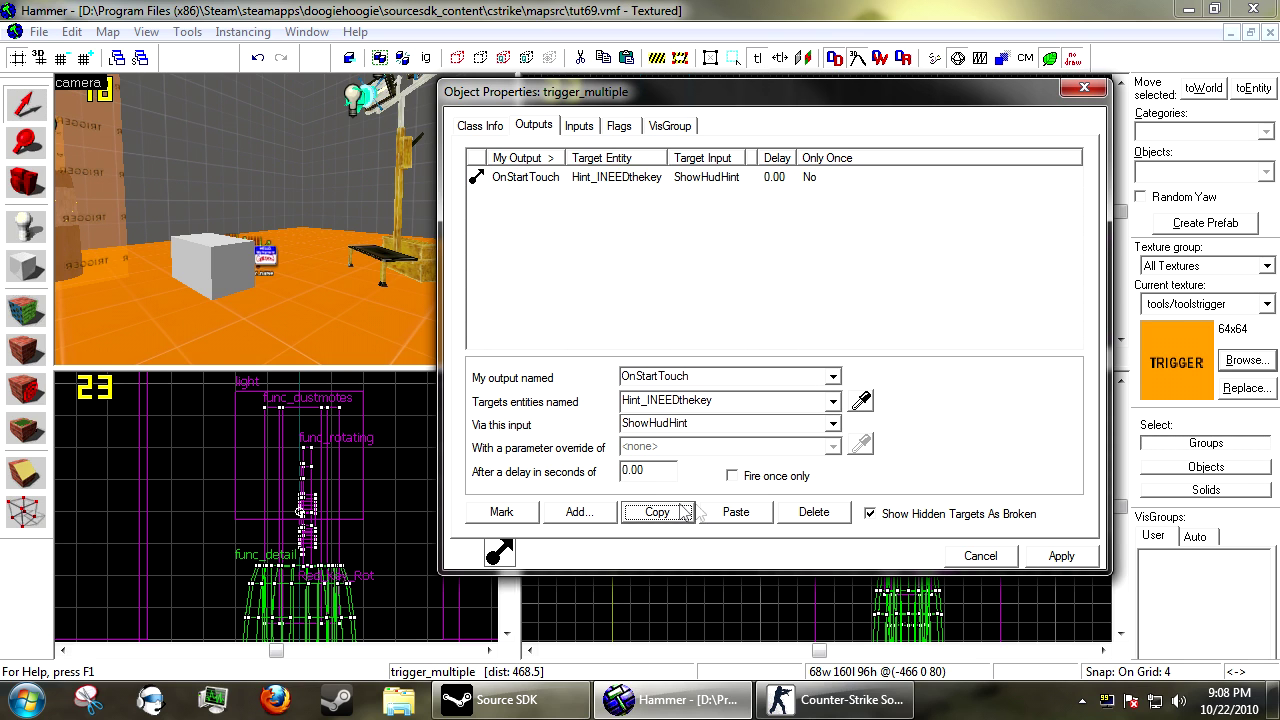
{"action": "left_click", "coordinate": [735, 511]}
{"action": "left_click", "coordinate": [832, 377]}
{"action": "scroll", "coordinate": [740, 415], "scroll_direction": "up", "scroll_amount": 2}
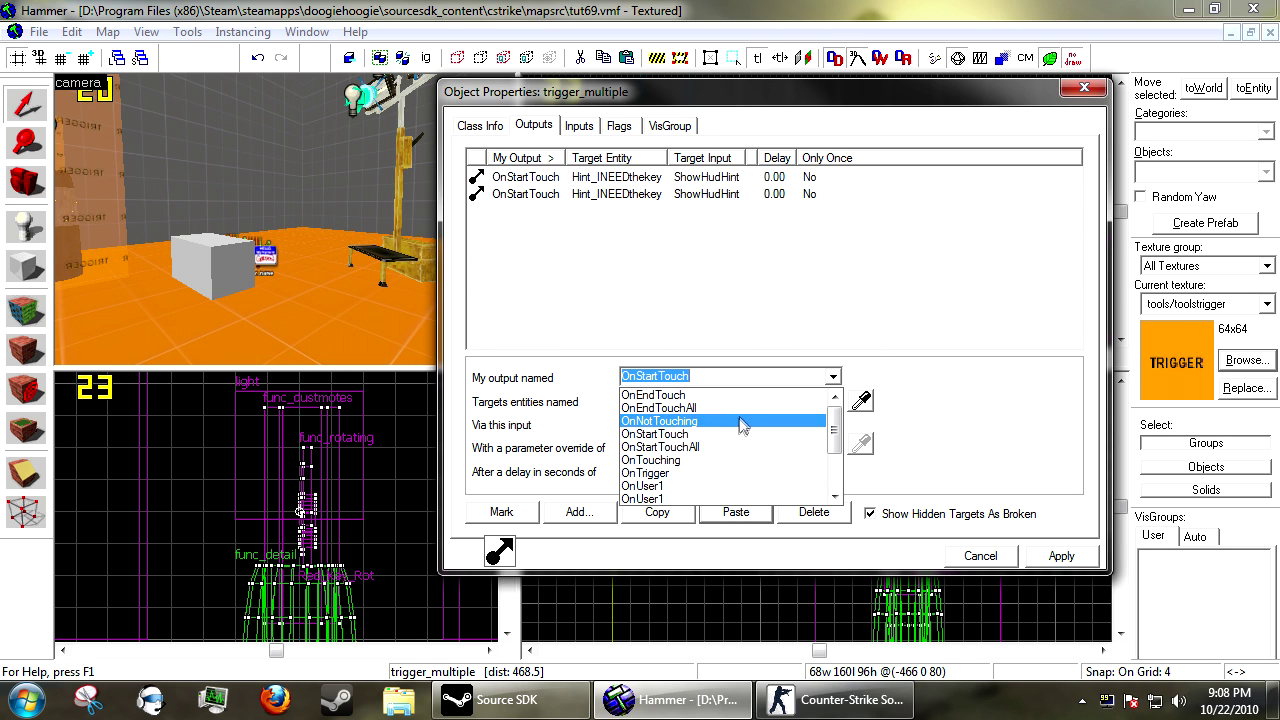
{"action": "left_click", "coordinate": [703, 408]}
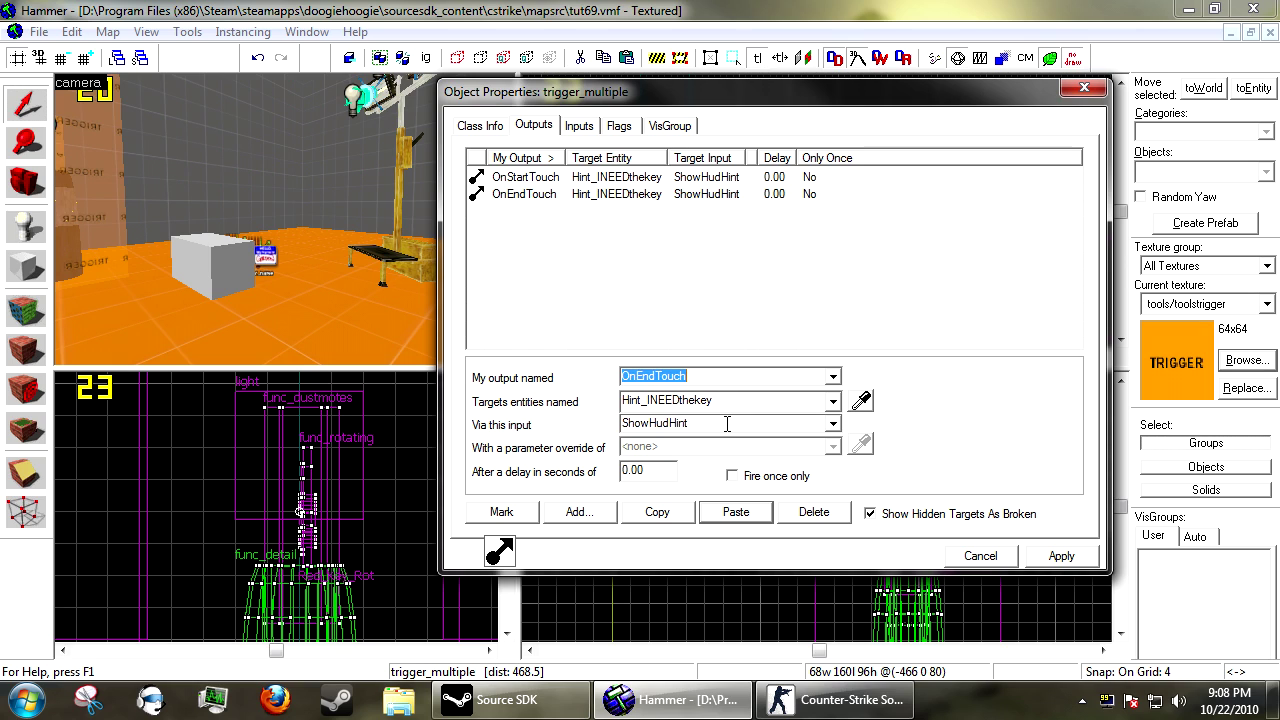
Step: Set the OnEndTouch output's input to HideHudHint with a delay of 1 second and apply it
{"action": "left_click", "coordinate": [727, 423]}
{"action": "type", "text": "Hid"}
{"action": "key", "text": "Tab"}
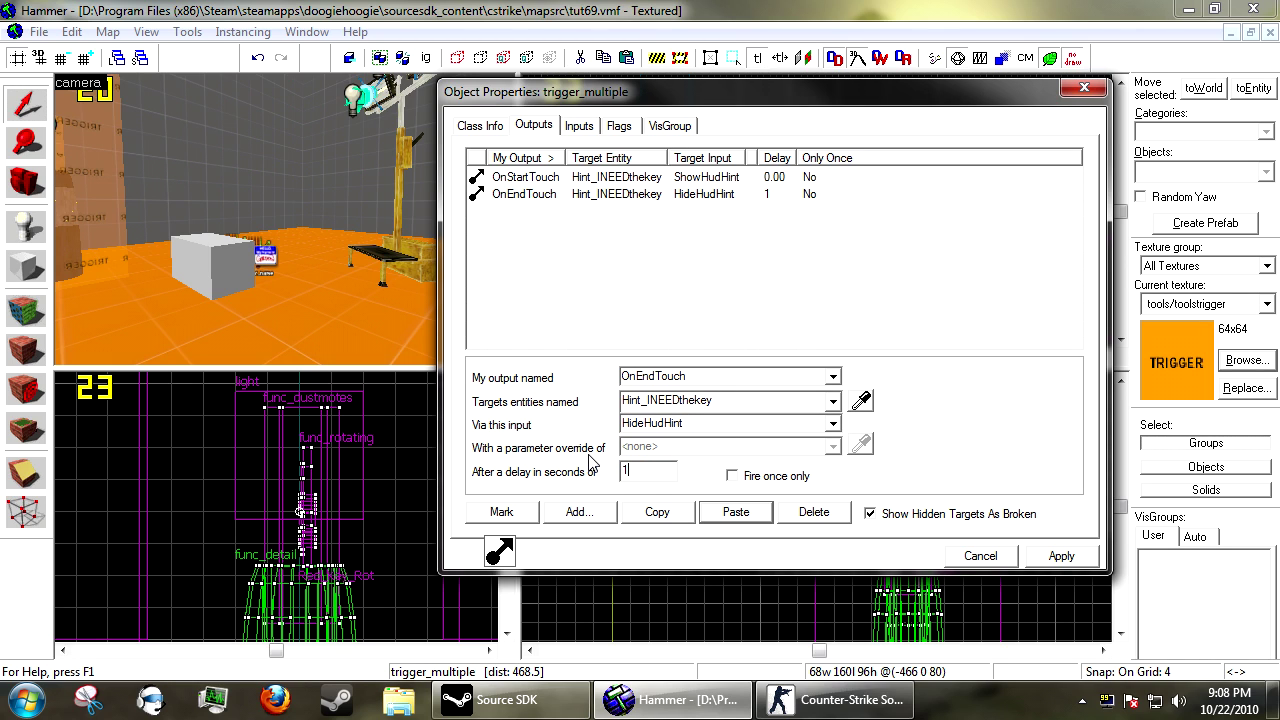
{"action": "key", "text": "Return"}
{"action": "left_click", "coordinate": [1074, 560]}
Step: Review the outputs of the red key's trigger_multiple, close the properties and clear the selection
{"action": "left_click", "coordinate": [160, 178]}
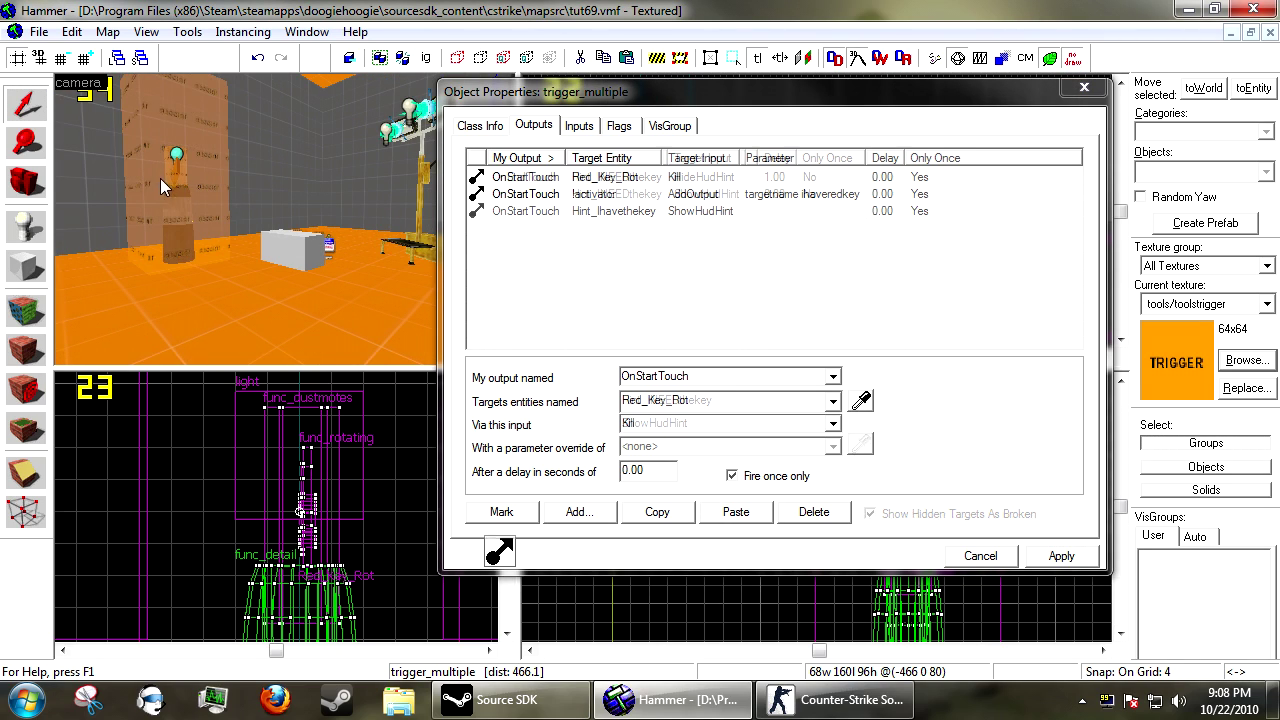
{"action": "left_click", "coordinate": [1056, 556]}
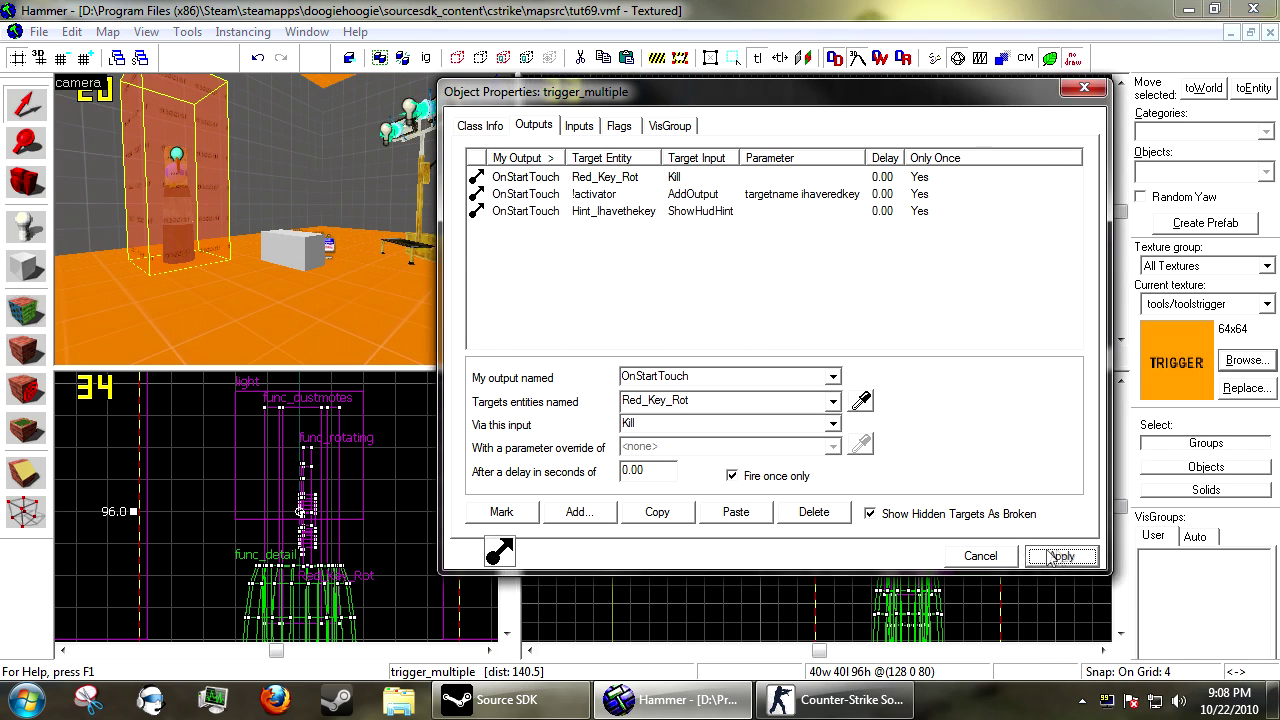
{"action": "key", "text": "Escape"}
{"action": "key", "text": "Escape"}
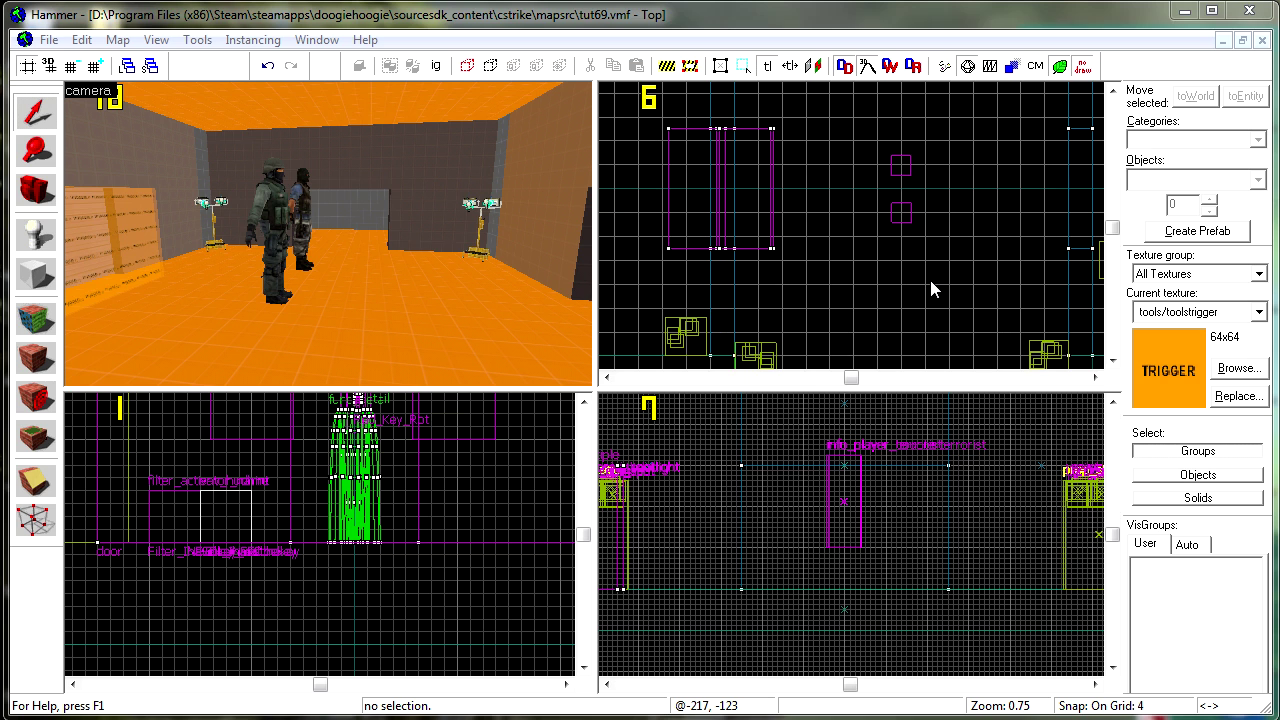
Step: Create a trigger-textured block about 68 × 132 × 112 units around both player spawns and tie it to an entity
{"action": "left_click", "coordinate": [36, 272]}
{"action": "scroll", "coordinate": [879, 169], "scroll_direction": "up", "scroll_amount": 3}
{"action": "left_click_drag", "start_coordinate": [901, 102], "coordinate": [991, 343]}
{"action": "key", "text": "z"}
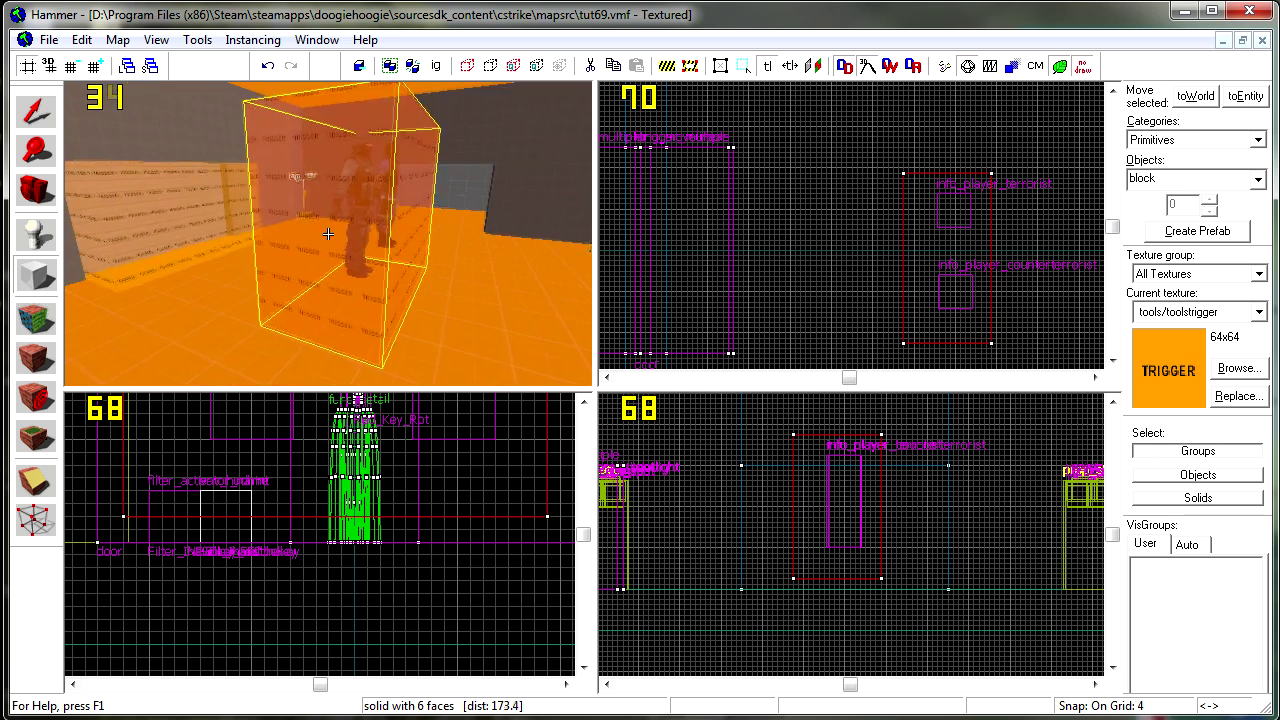
{"action": "key", "text": "s"}
{"action": "key", "text": "z"}
{"action": "key", "text": "ctrl+t"}
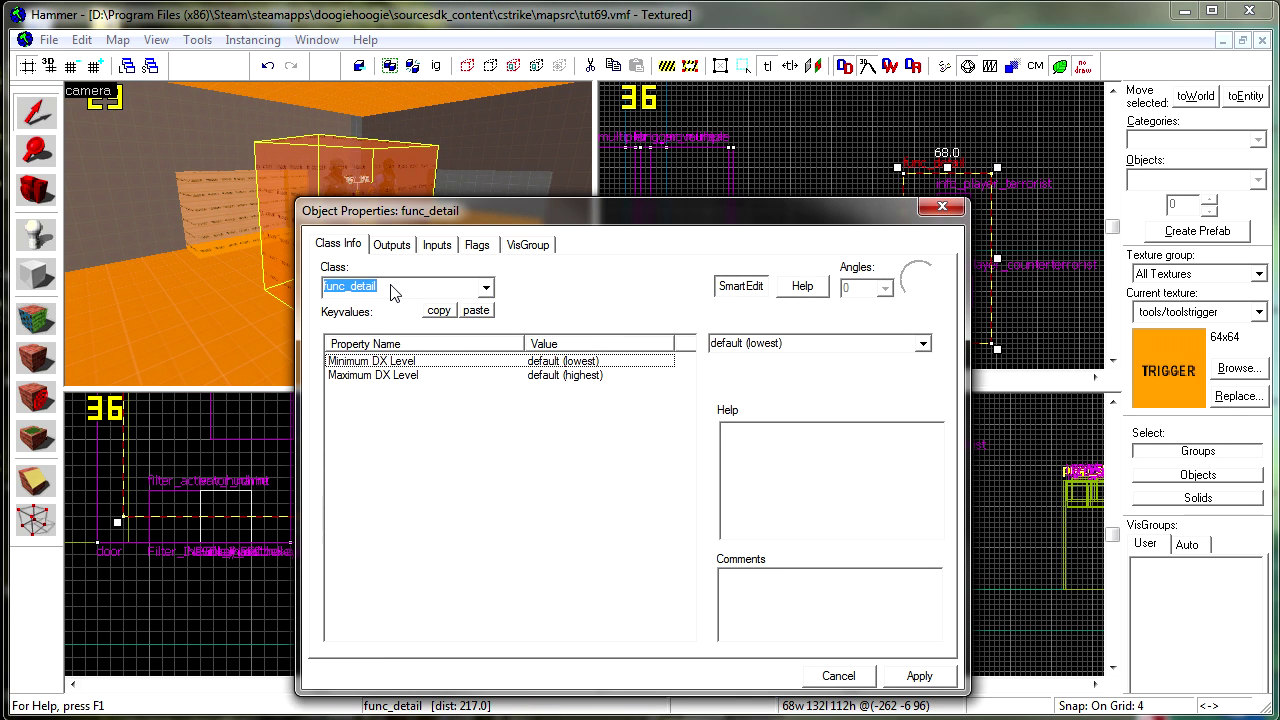
Step: Change the spawn-area block's class to trigger_multiple and set its Filter Name to Filter_Ihavekey_red
{"action": "type", "text": "trigger_multi"}
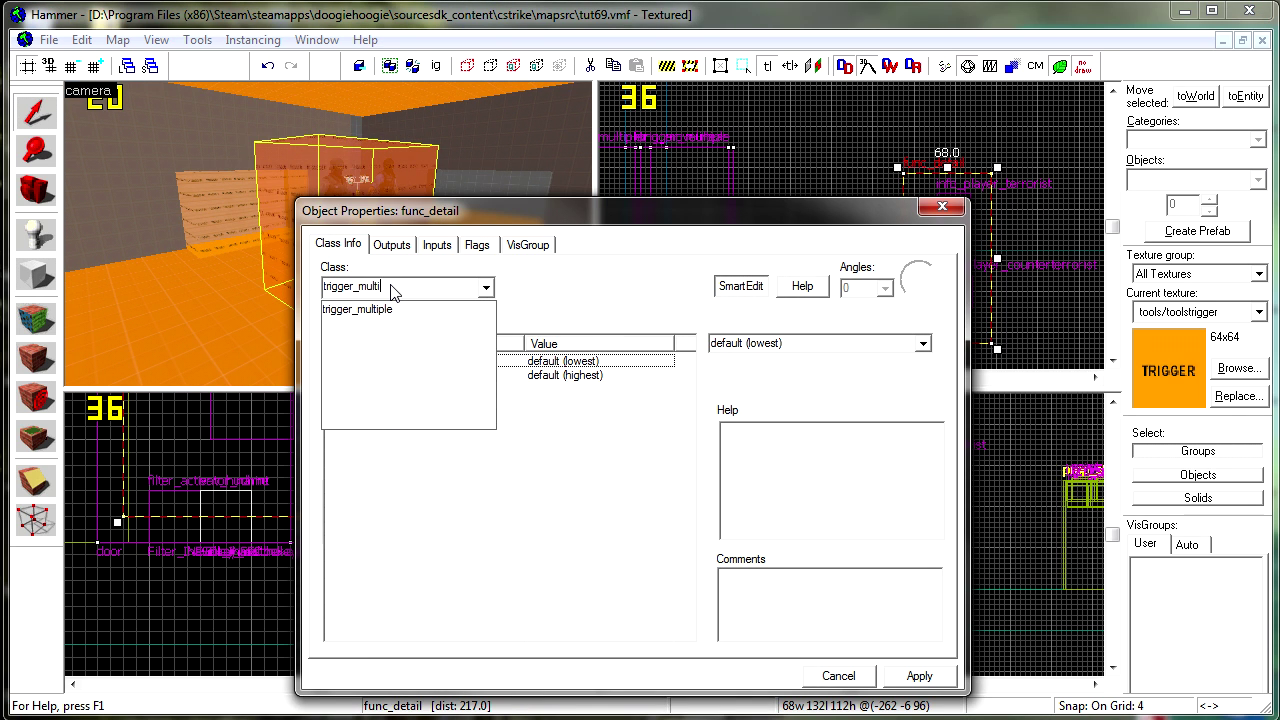
{"action": "key", "text": "Return"}
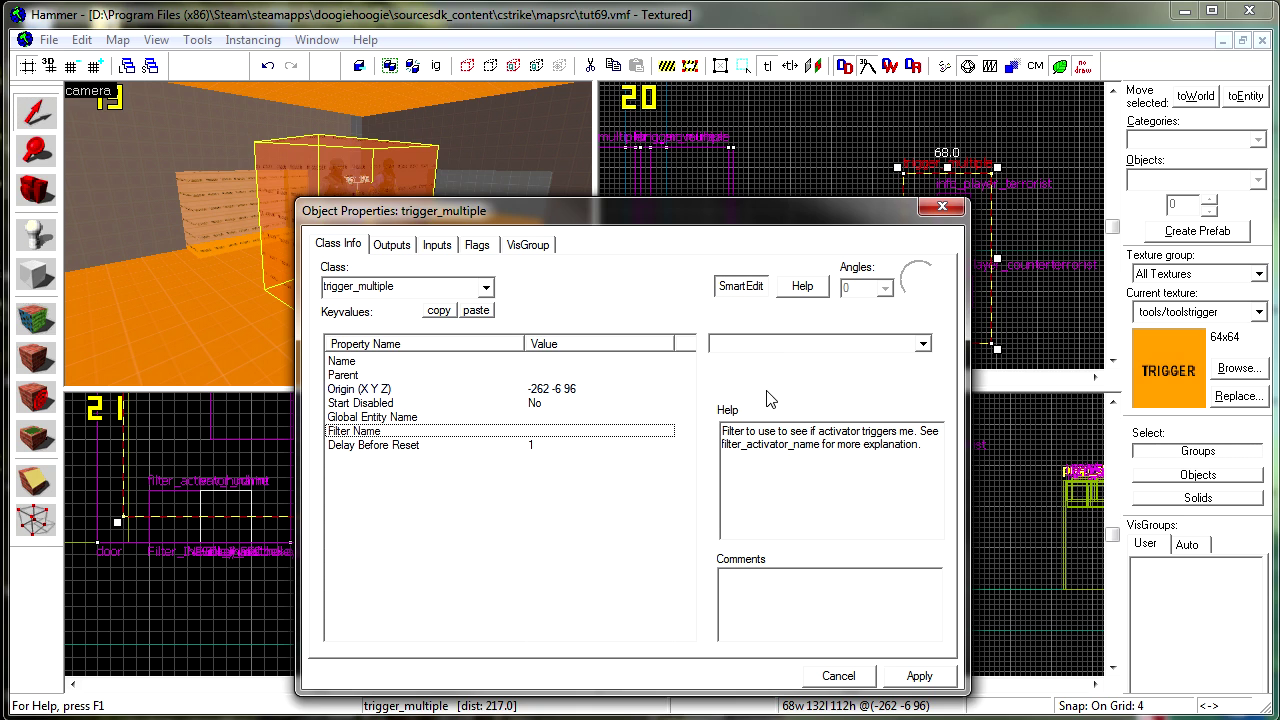
{"action": "scroll", "coordinate": [769, 346], "scroll_direction": "down", "scroll_amount": 3}
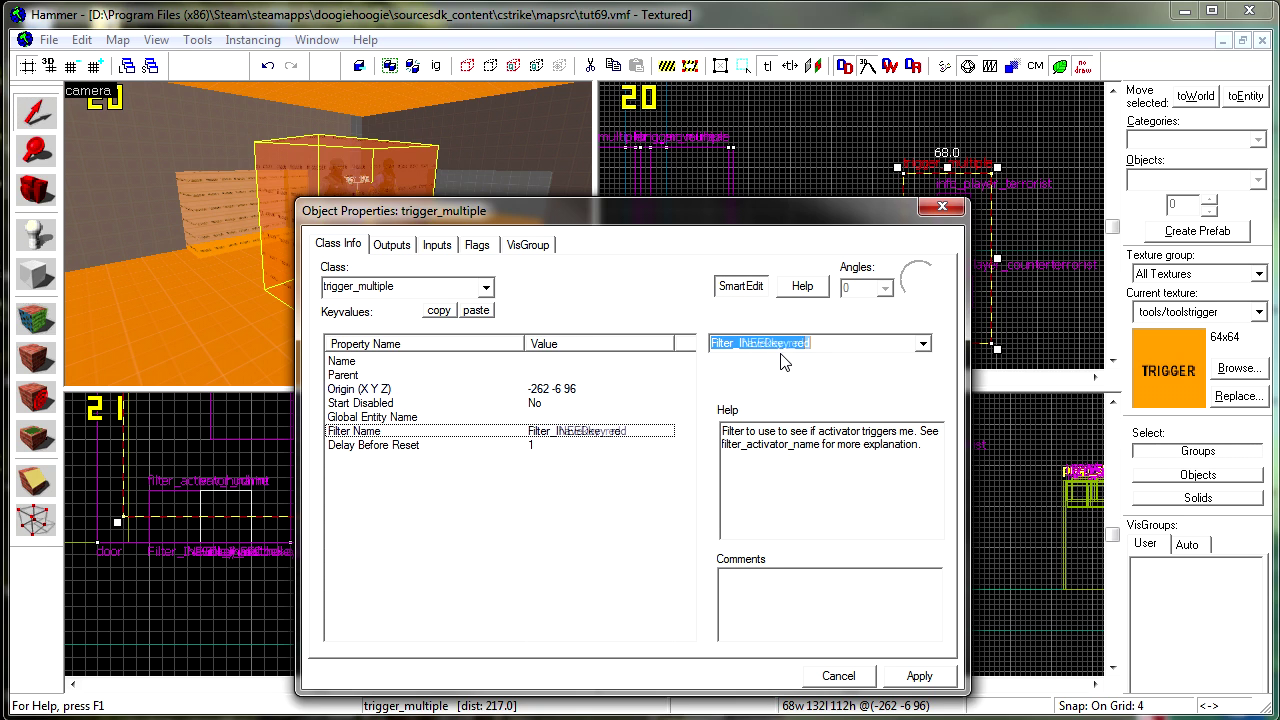
{"action": "left_click", "coordinate": [913, 676]}
Step: Name the spawn-area trigger Key_name_reset
{"action": "left_click", "coordinate": [545, 362]}
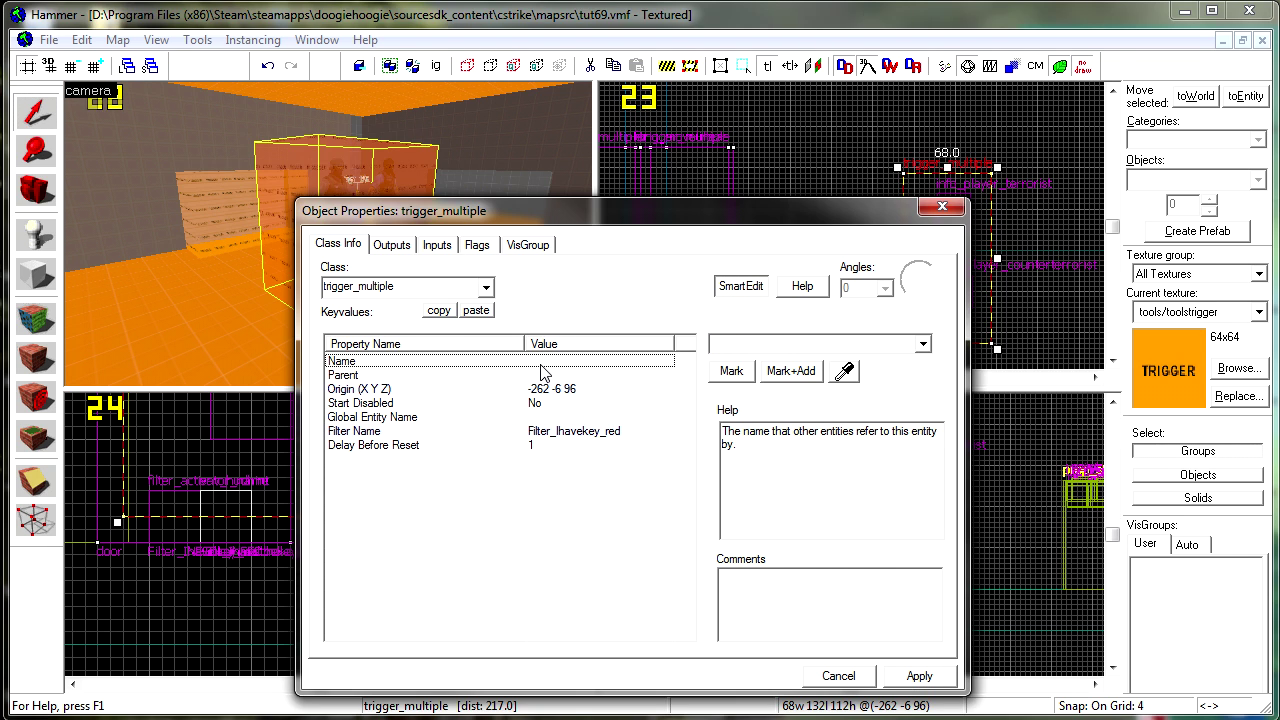
{"action": "left_click", "coordinate": [815, 346]}
{"action": "type", "text": "Key"}
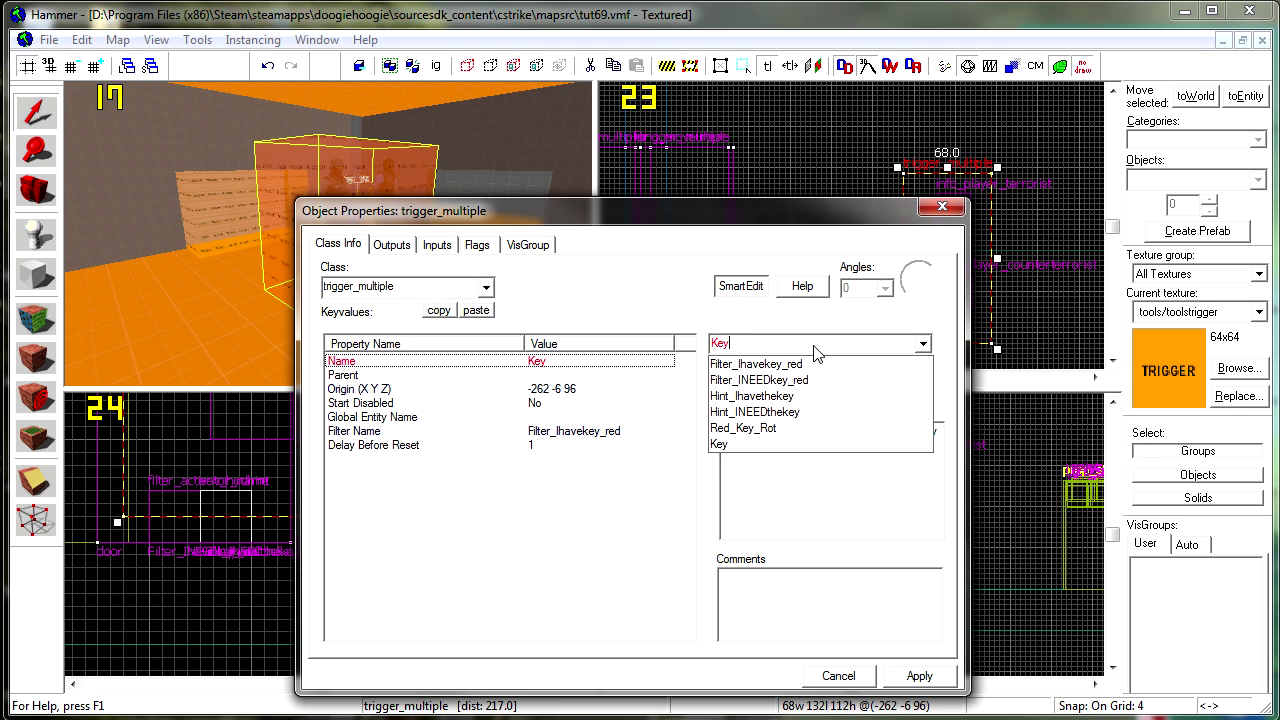
{"action": "type", "text": "_name"}
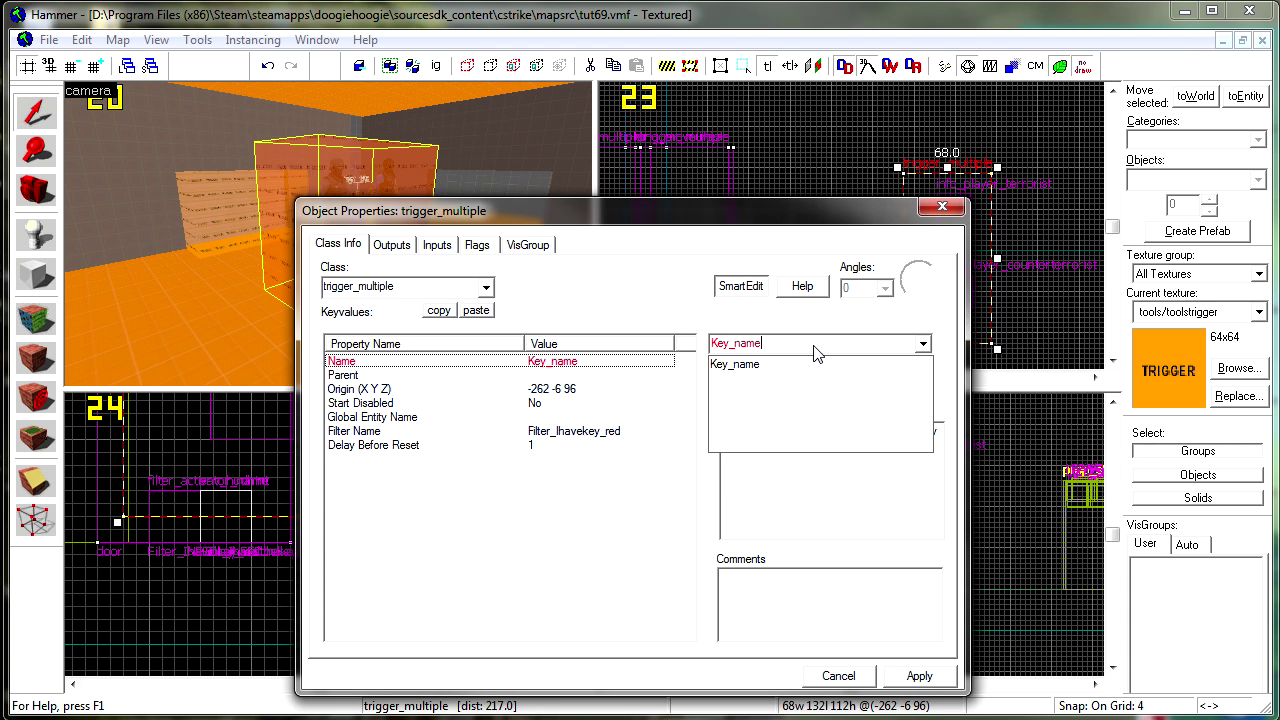
{"action": "type", "text": "_reset"}
{"action": "key", "text": "Return"}
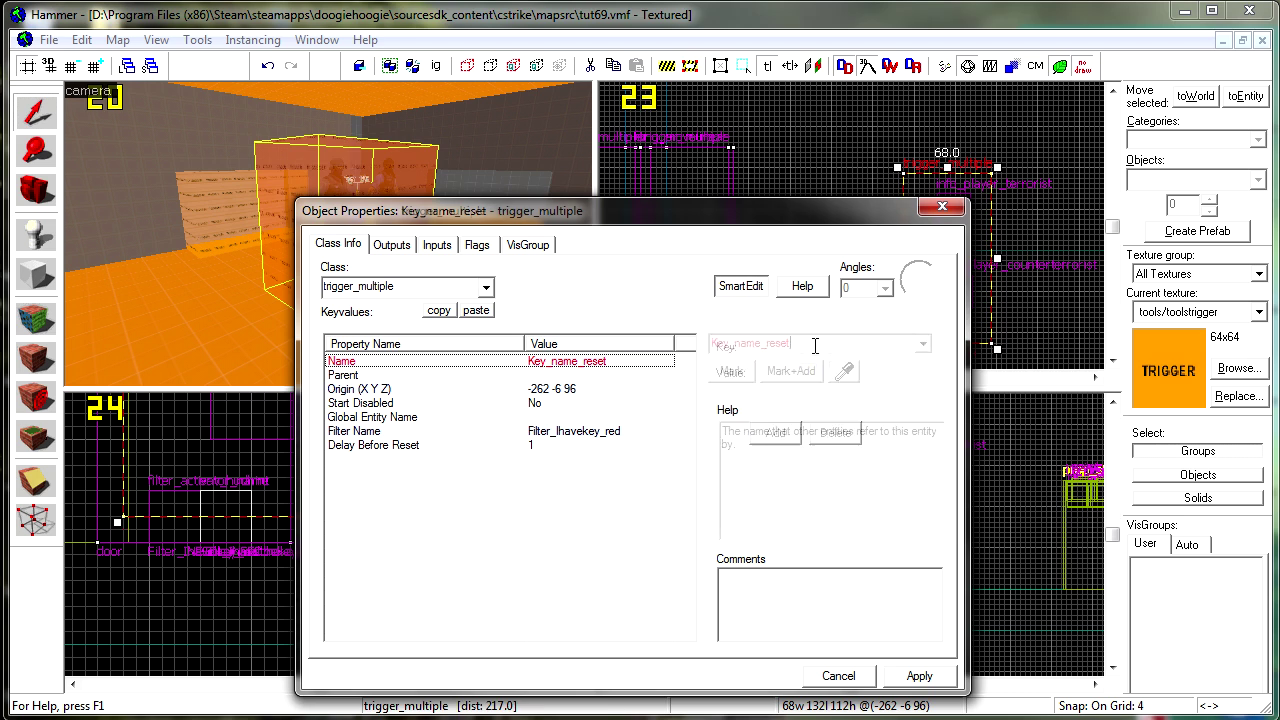
Step: Add an OnStartTouch output to the Key_name_reset trigger that targets !activator
{"action": "left_click", "coordinate": [380, 248]}
{"action": "left_click", "coordinate": [437, 632]}
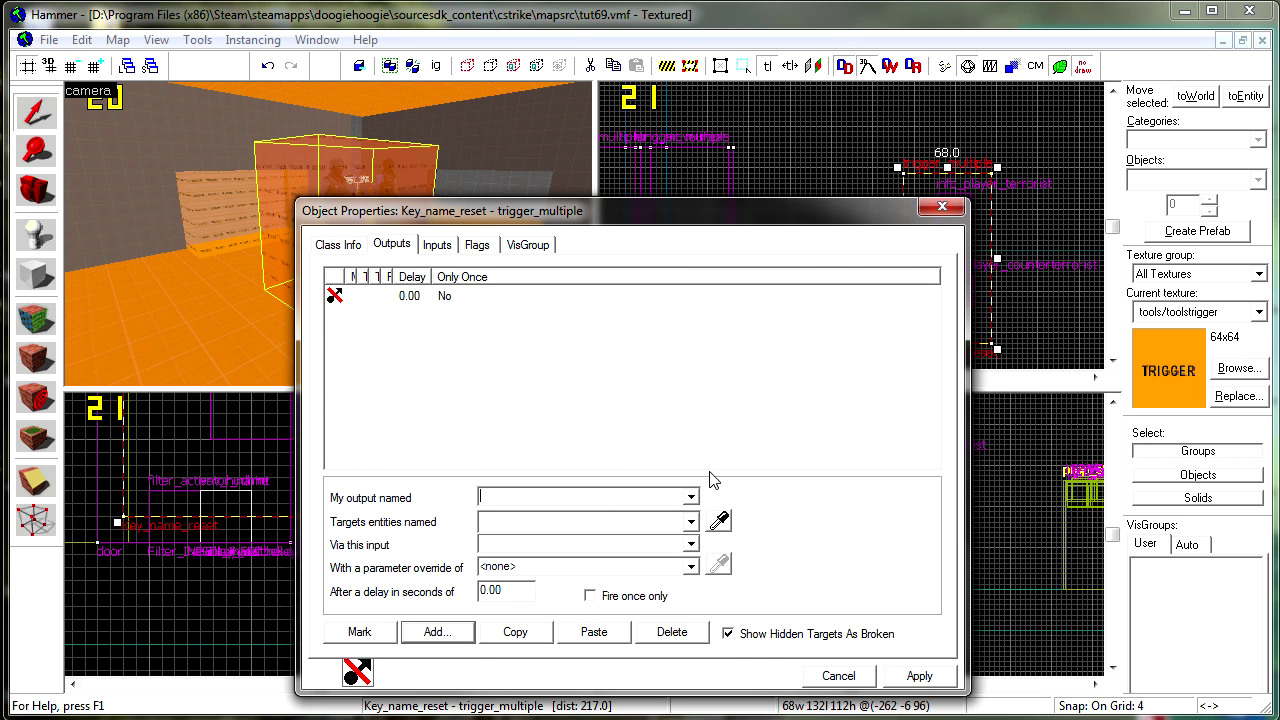
{"action": "left_click", "coordinate": [691, 497]}
{"action": "left_click", "coordinate": [585, 553]}
{"action": "left_click", "coordinate": [550, 522]}
{"action": "type", "text": "!activaro"}
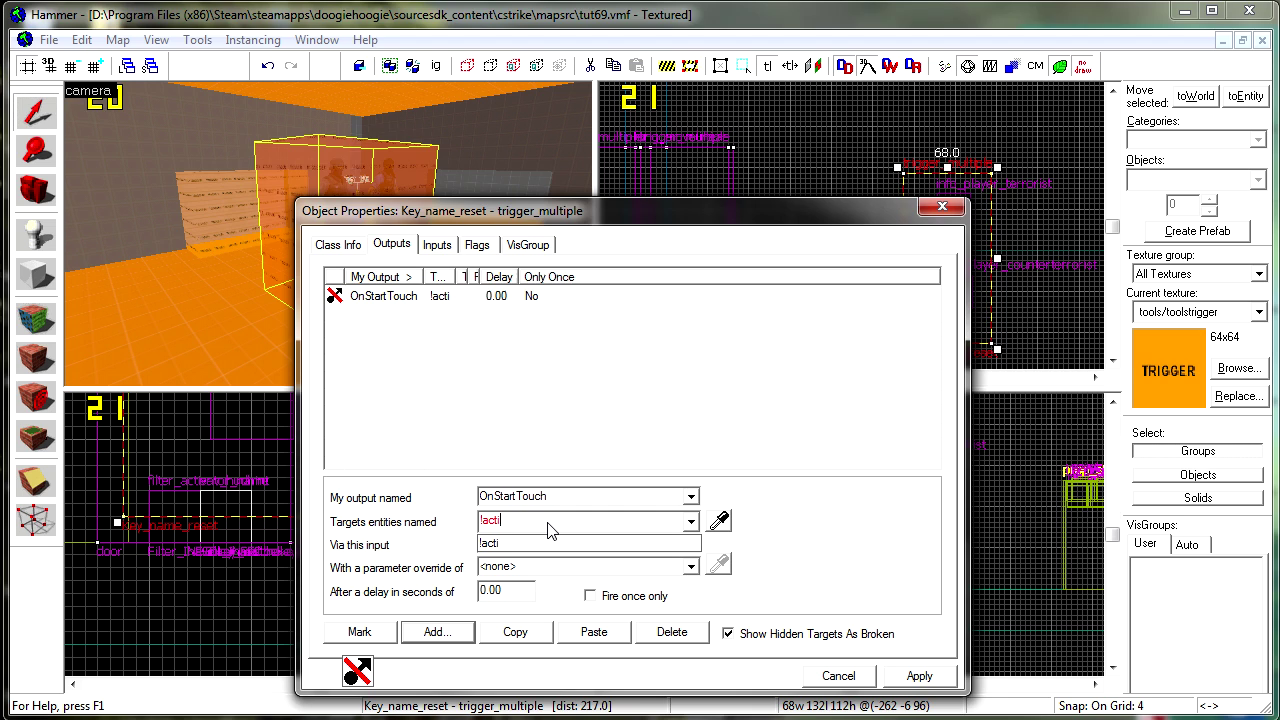
{"action": "key", "text": "BackSpace"}
{"action": "key", "text": "BackSpace"}
{"action": "key", "text": "BackSpace"}
{"action": "key", "text": "BackSpace"}
{"action": "key", "text": "BackSpace"}
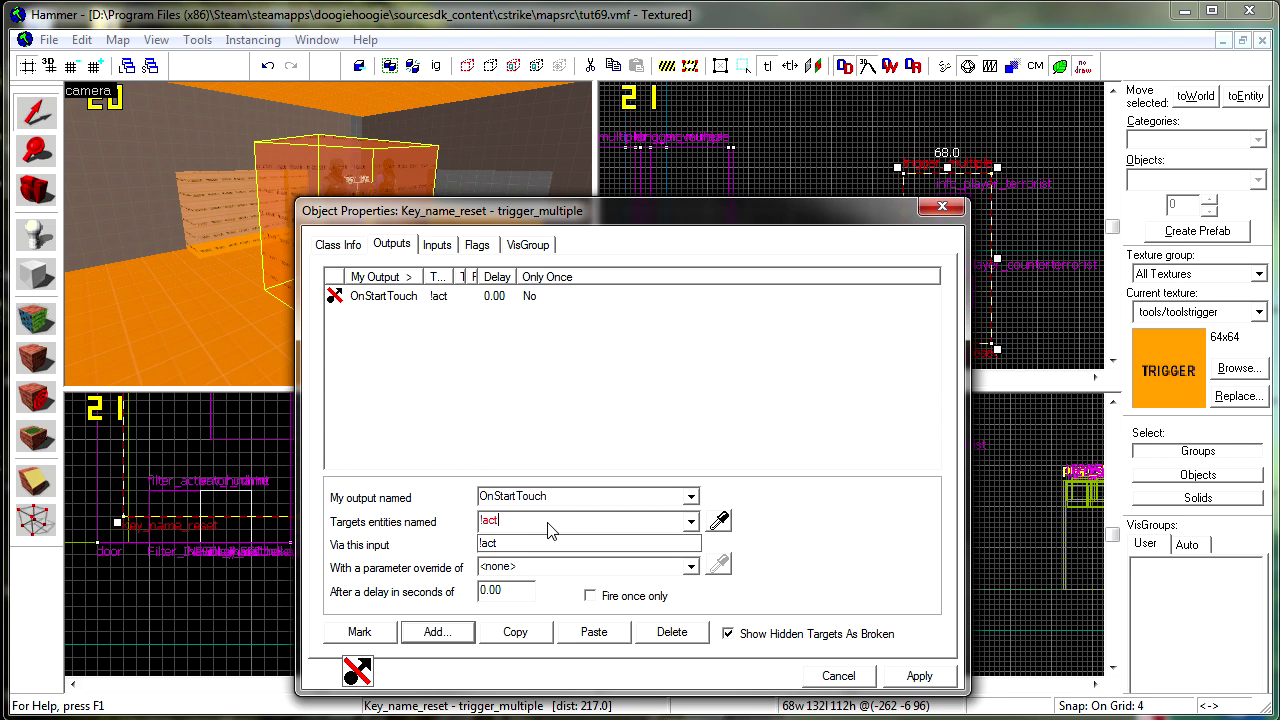
{"action": "type", "text": "ivar"}
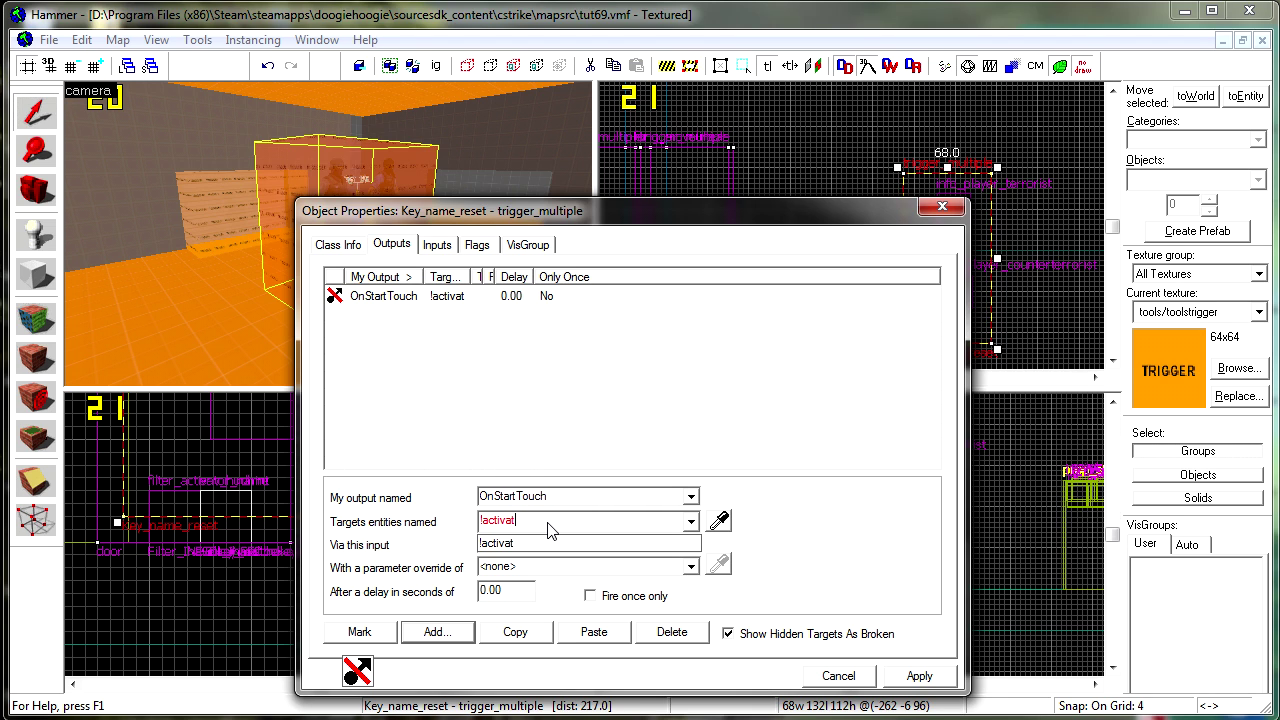
{"action": "type", "text": "or"}
Step: Set the output's input to AddOutput with the parameter "targetname player", let it fire once only, and apply the properties
{"action": "key", "text": "Tab"}
{"action": "type", "text": "AddOutput"}
{"action": "key", "text": "Tab"}
{"action": "type", "text": "targetname"}
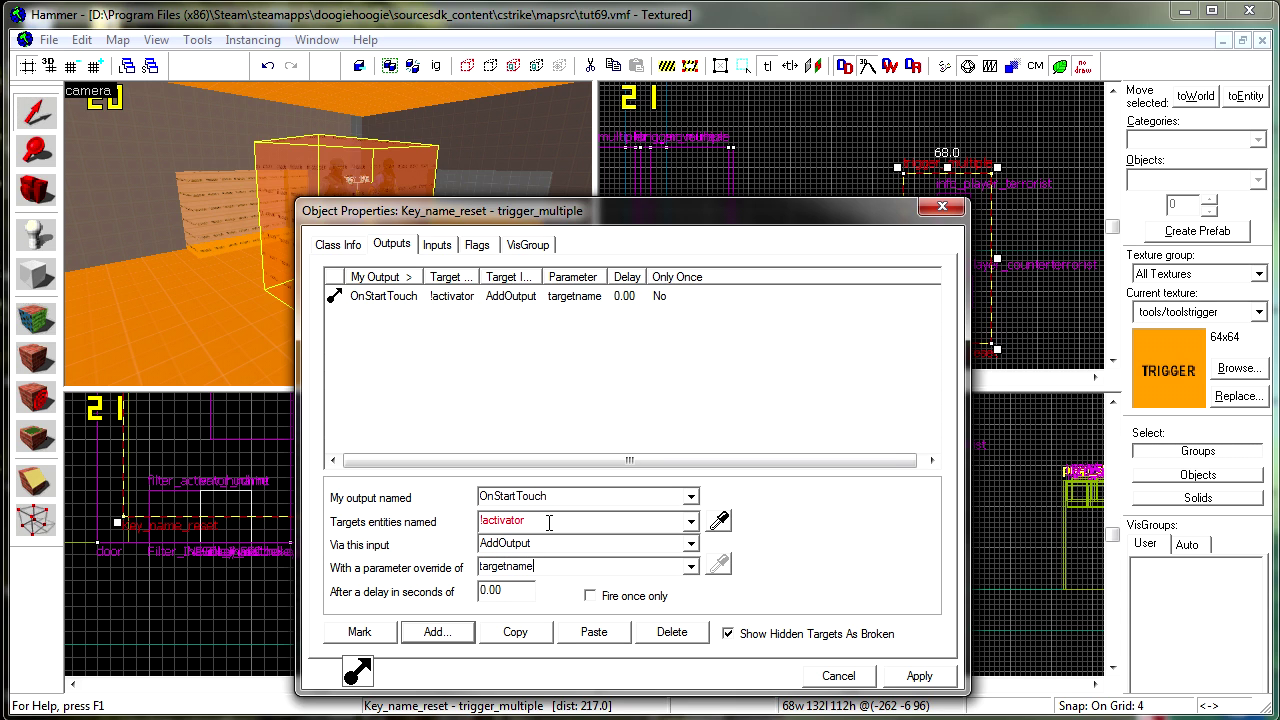
{"action": "left_click", "coordinate": [549, 567]}
{"action": "left_click", "coordinate": [549, 567]}
{"action": "type", "text": "play"}
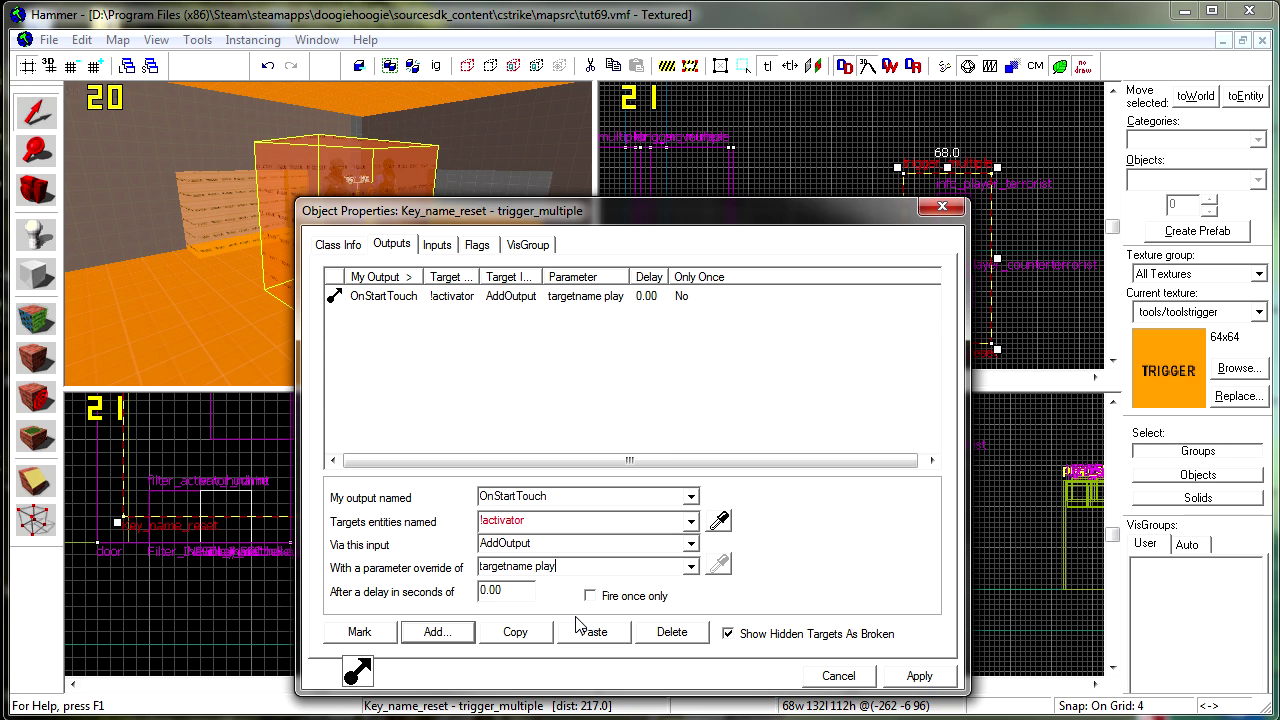
{"action": "type", "text": "er"}
{"action": "left_click", "coordinate": [591, 597]}
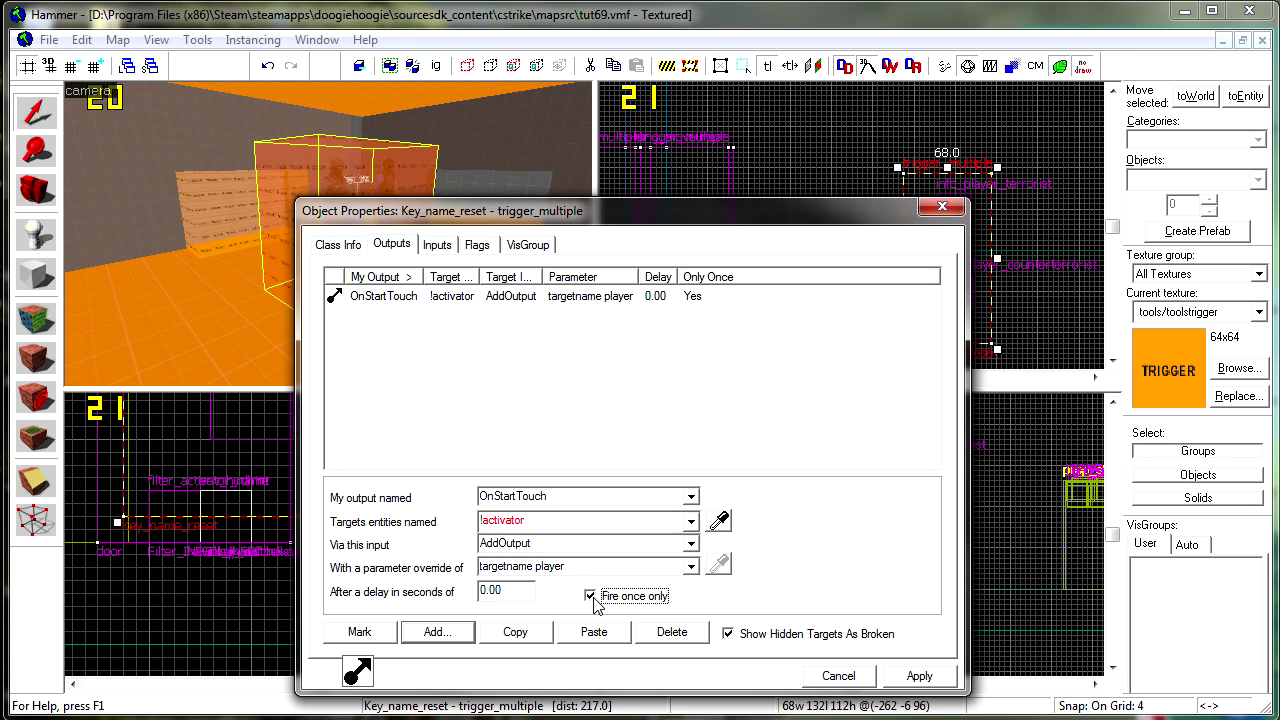
{"action": "left_click", "coordinate": [592, 597]}
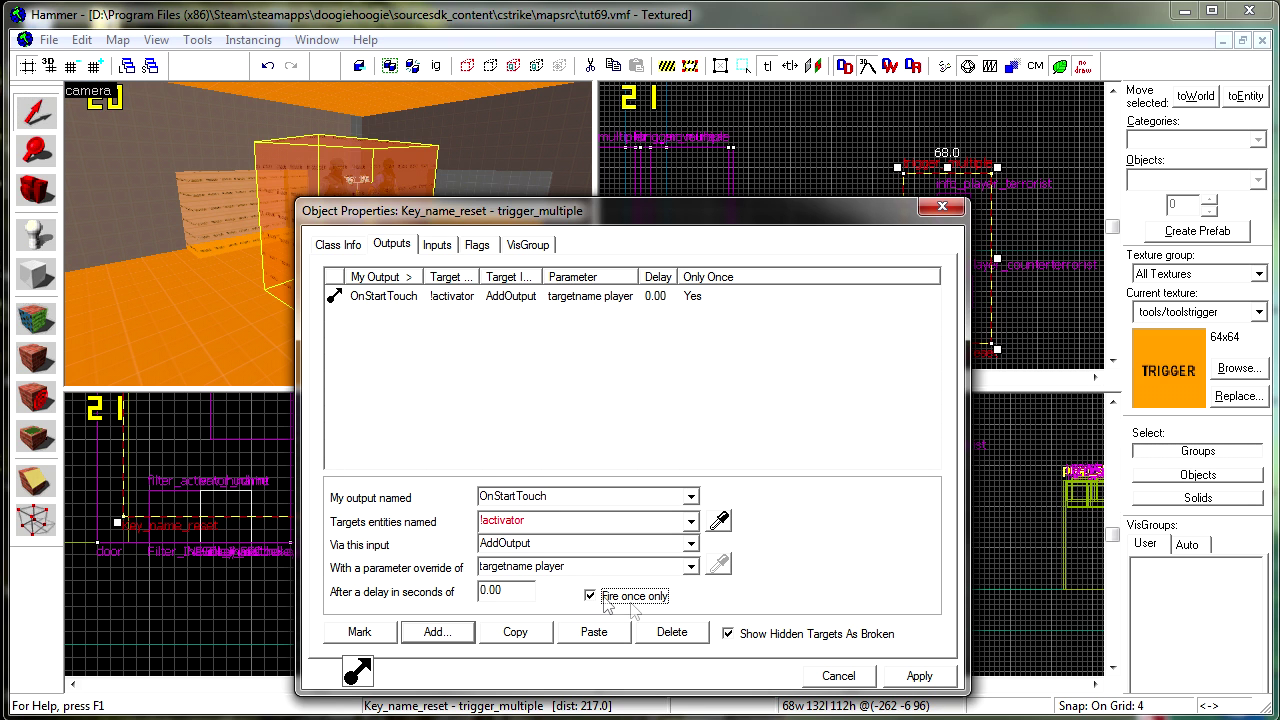
{"action": "left_click", "coordinate": [912, 677]}
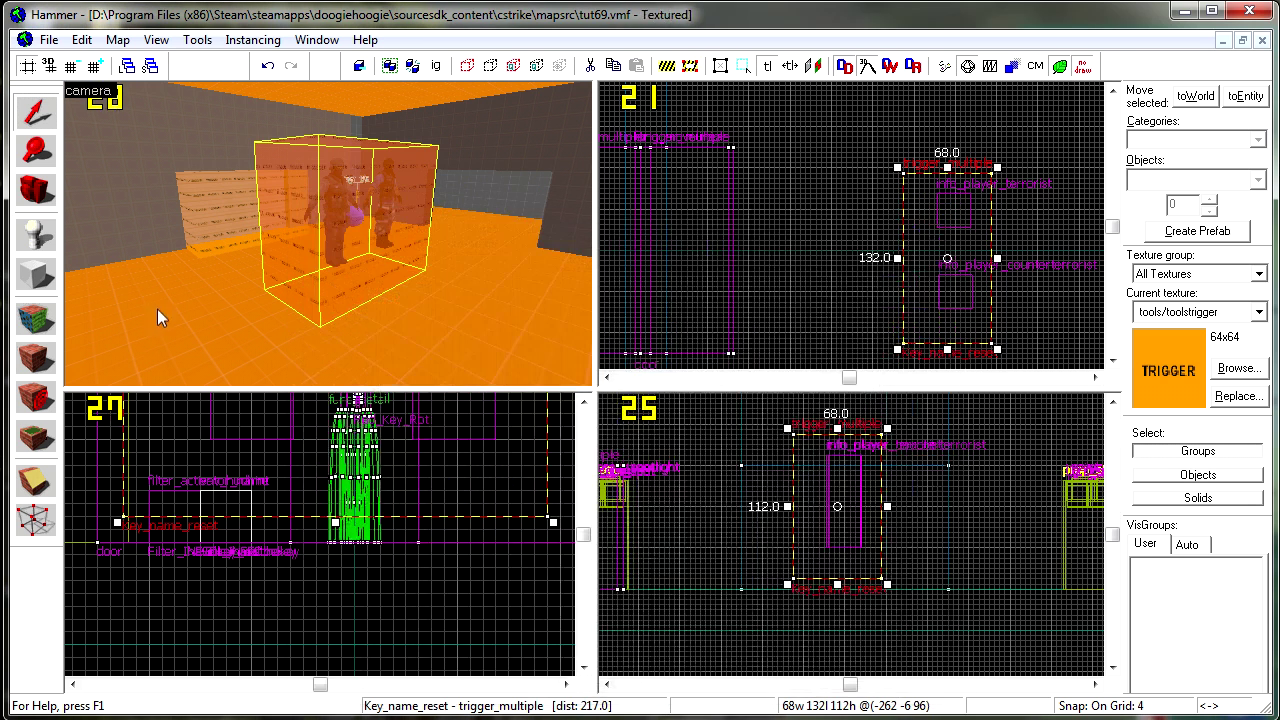
Step: Place a point entity on the floor beside the spawn trigger and change its class to logic_auto
{"action": "left_click", "coordinate": [38, 246]}
{"action": "left_click", "coordinate": [263, 320]}
{"action": "key", "text": "alt+Return"}
{"action": "double_click", "coordinate": [436, 290]}
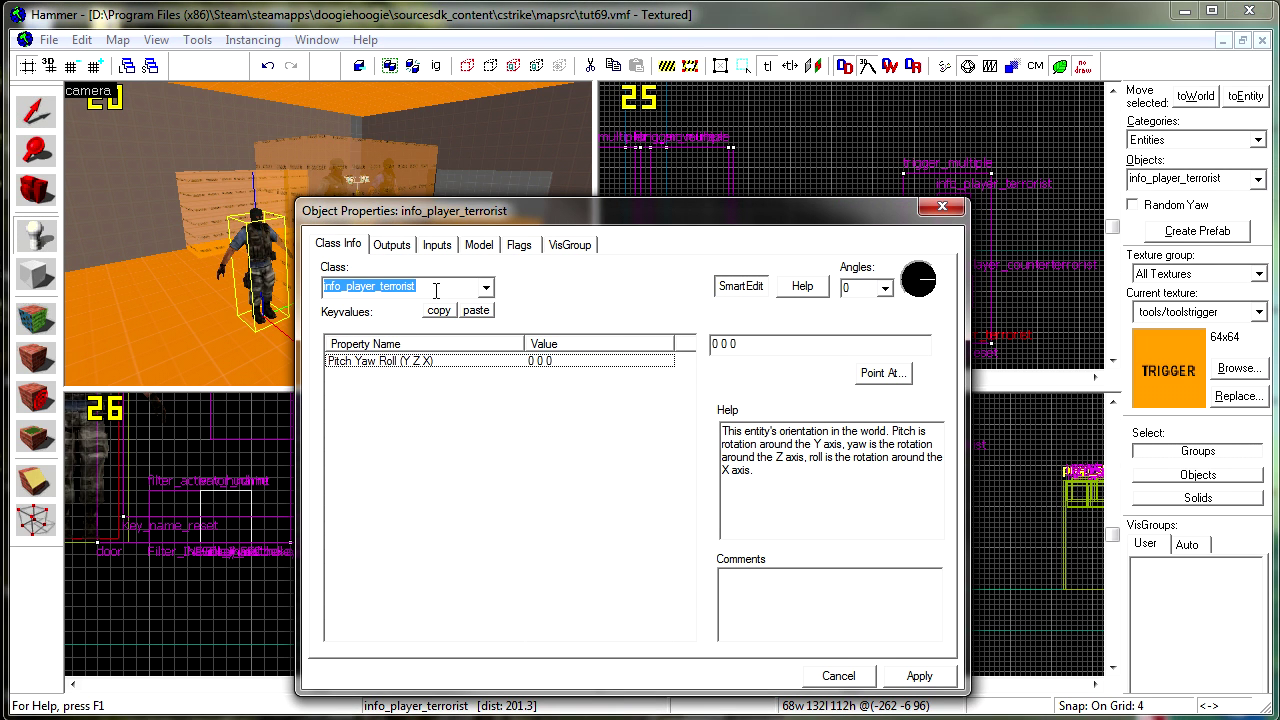
{"action": "type", "text": "logic_auto"}
{"action": "key", "text": "Return"}
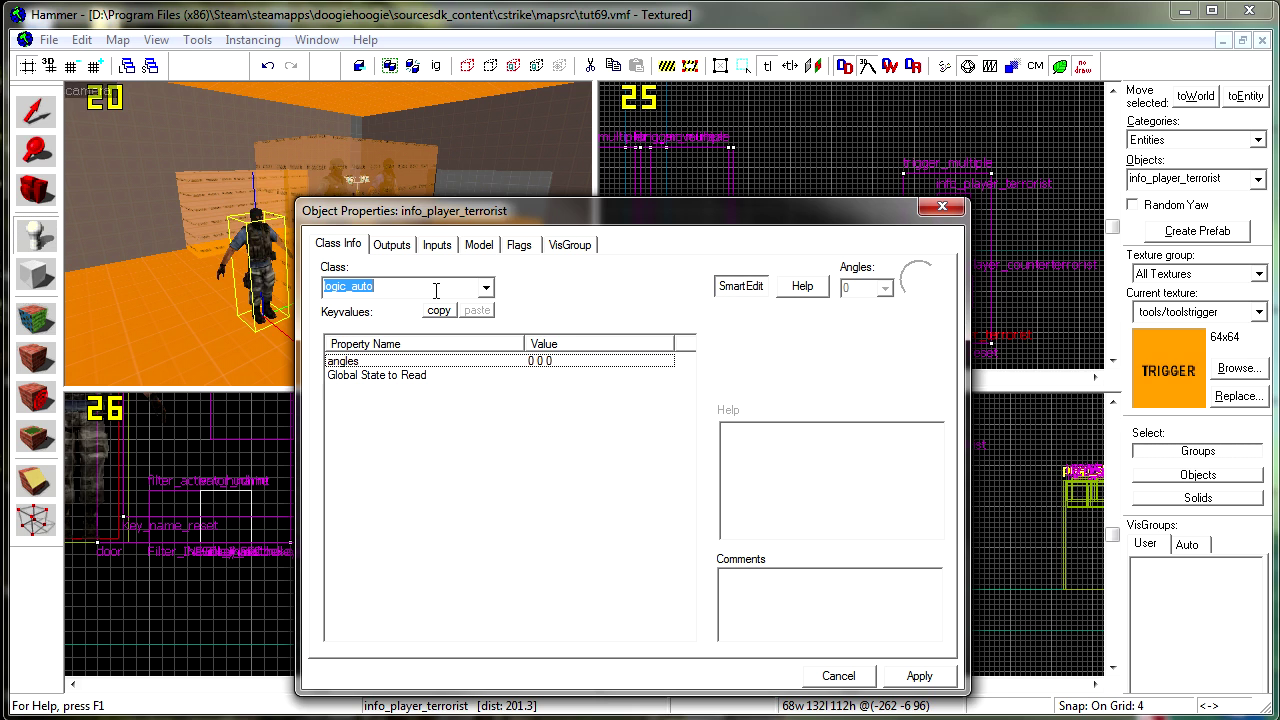
Step: Add an OnMapSpawn output to the logic_auto that targets the Key_name_reset trigger
{"action": "left_click", "coordinate": [391, 244]}
{"action": "left_click", "coordinate": [437, 632]}
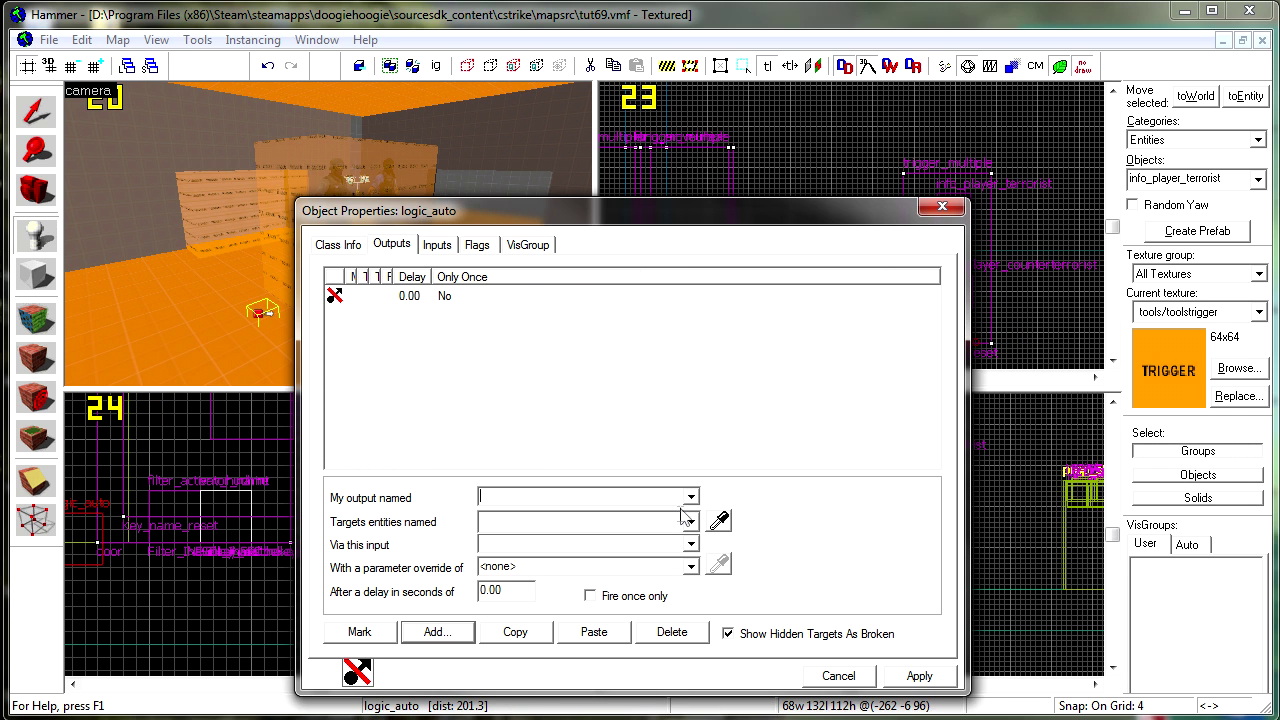
{"action": "left_click", "coordinate": [691, 497]}
{"action": "left_click", "coordinate": [530, 538]}
{"action": "left_click", "coordinate": [721, 527]}
{"action": "left_click", "coordinate": [364, 190]}
{"action": "left_click", "coordinate": [521, 544]}
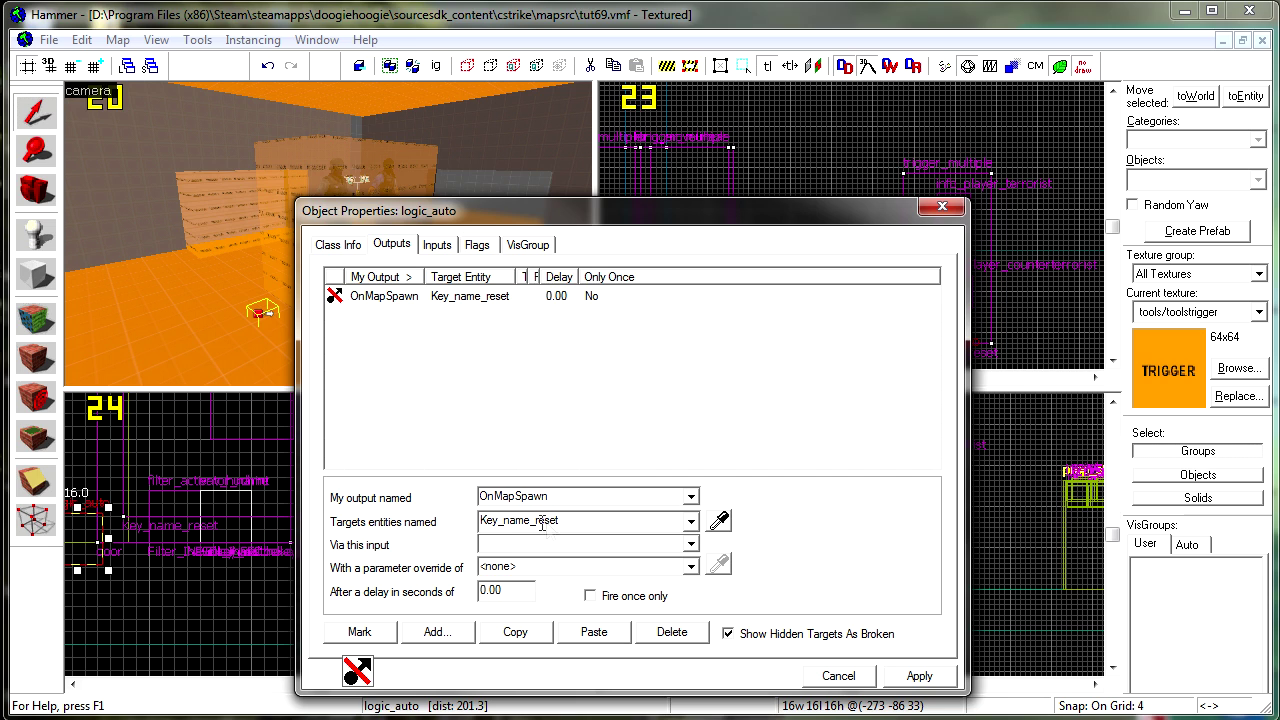
Step: Set the OnMapSpawn output's input to Disable with a delay of 1 second, apply it and close the properties
{"action": "left_click", "coordinate": [530, 543]}
{"action": "type", "text": "Disable"}
{"action": "key", "text": "Tab"}
{"action": "type", "text": "2"}
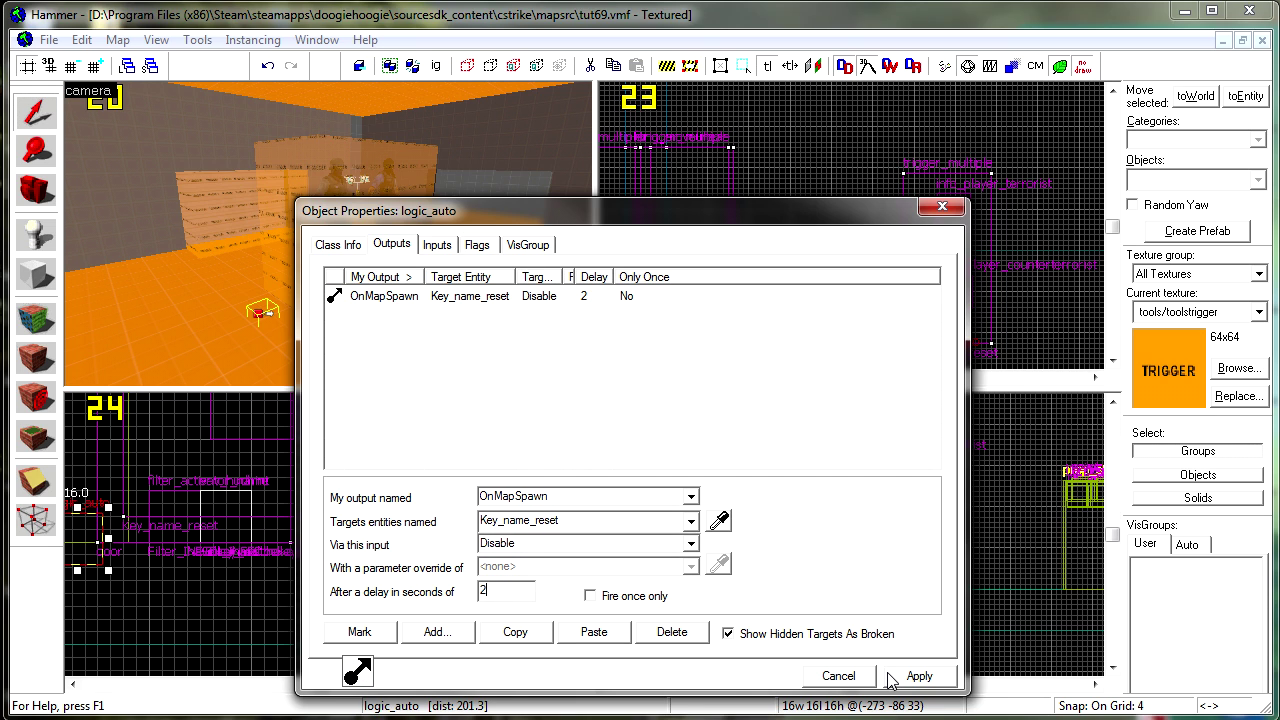
{"action": "left_click", "coordinate": [912, 678]}
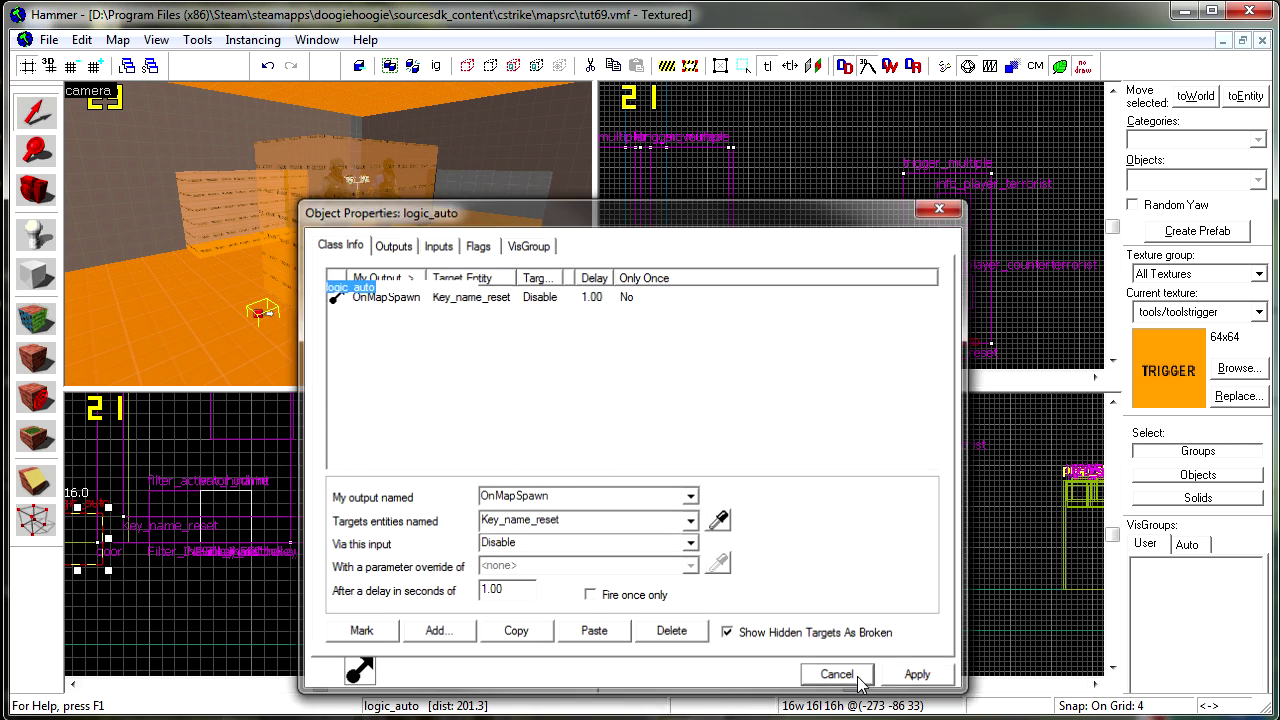
{"action": "left_click", "coordinate": [860, 680]}
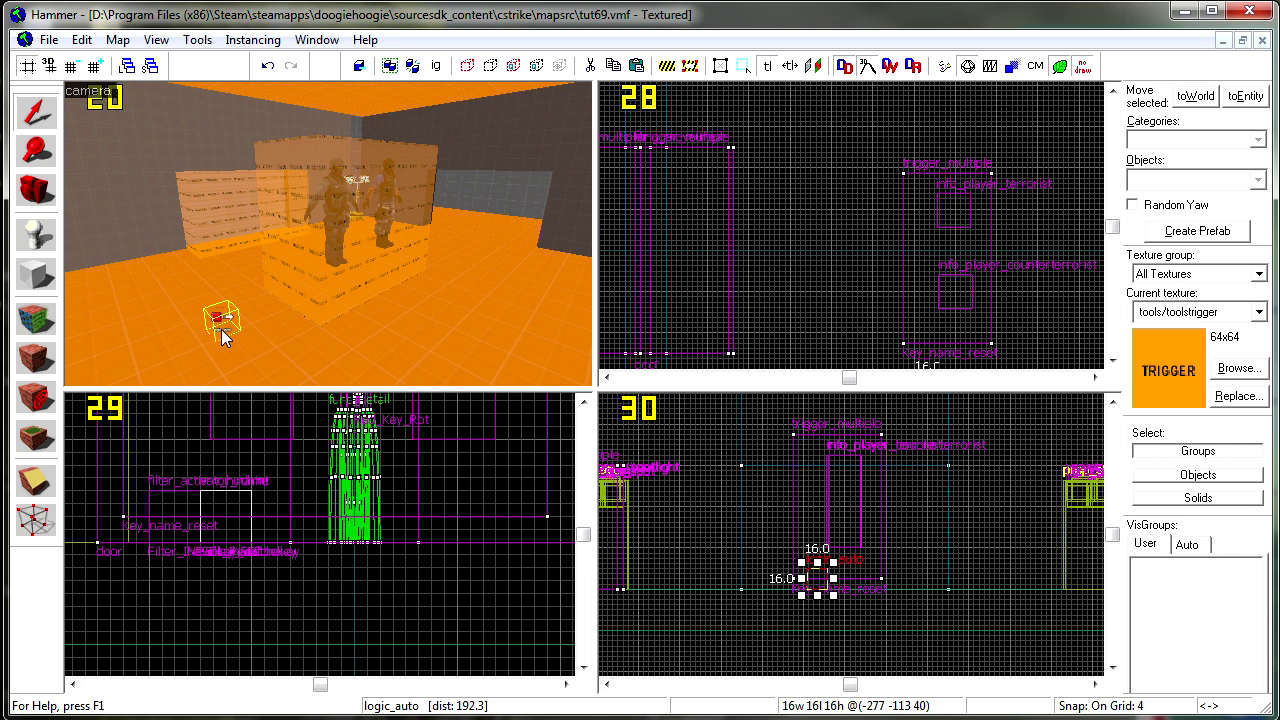
Step: Compile the map with normal BSP, VIS and RAD without running the game after compiling
{"action": "key", "text": "F9"}
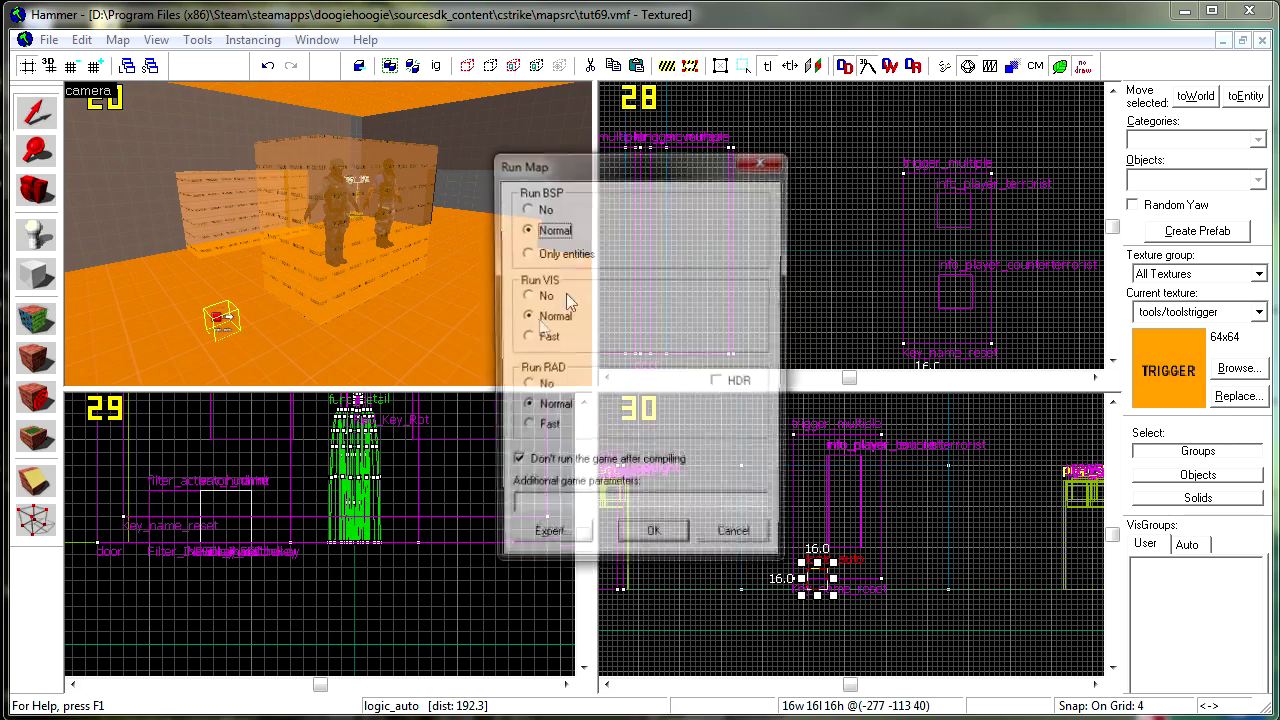
{"action": "left_click", "coordinate": [681, 544]}
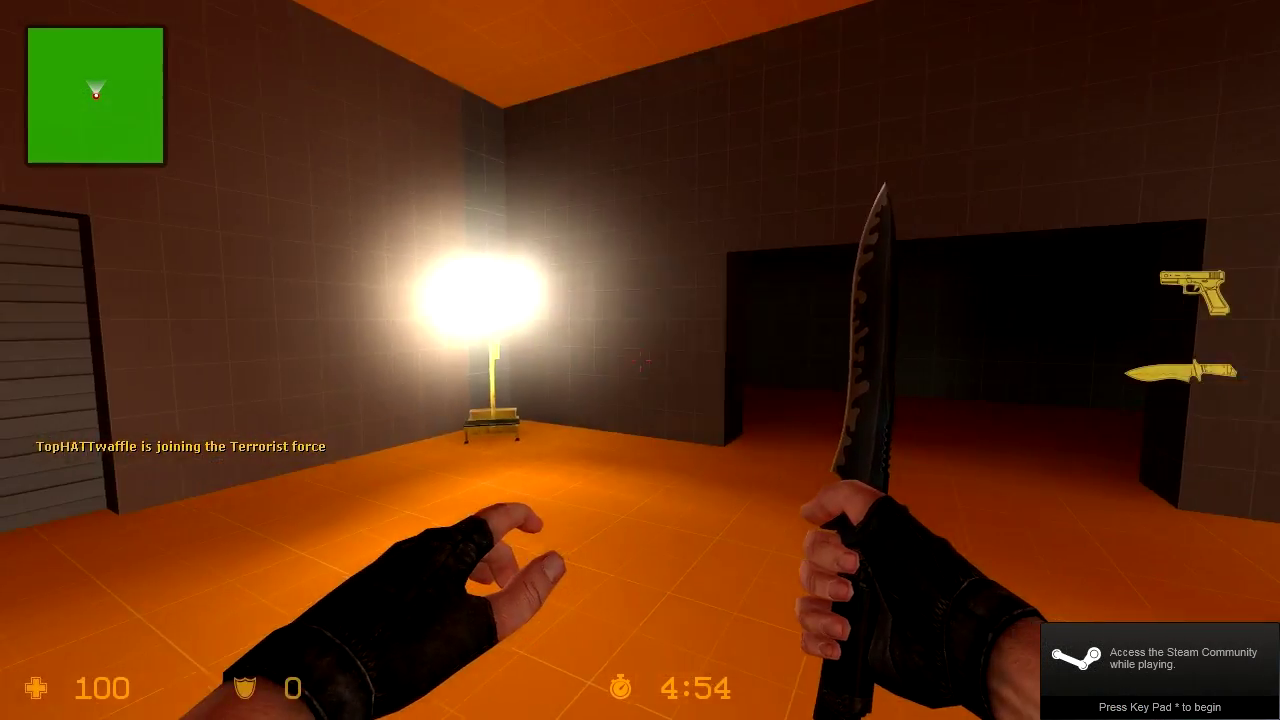
Step: In Counter-Strike: Source, test the locked door without the red key and check its HUD hint
{"action": "left_click", "coordinate": [640, 360]}
{"action": "key", "text": "w"}
{"action": "left_click", "coordinate": [640, 360]}
{"action": "key", "text": "e"}
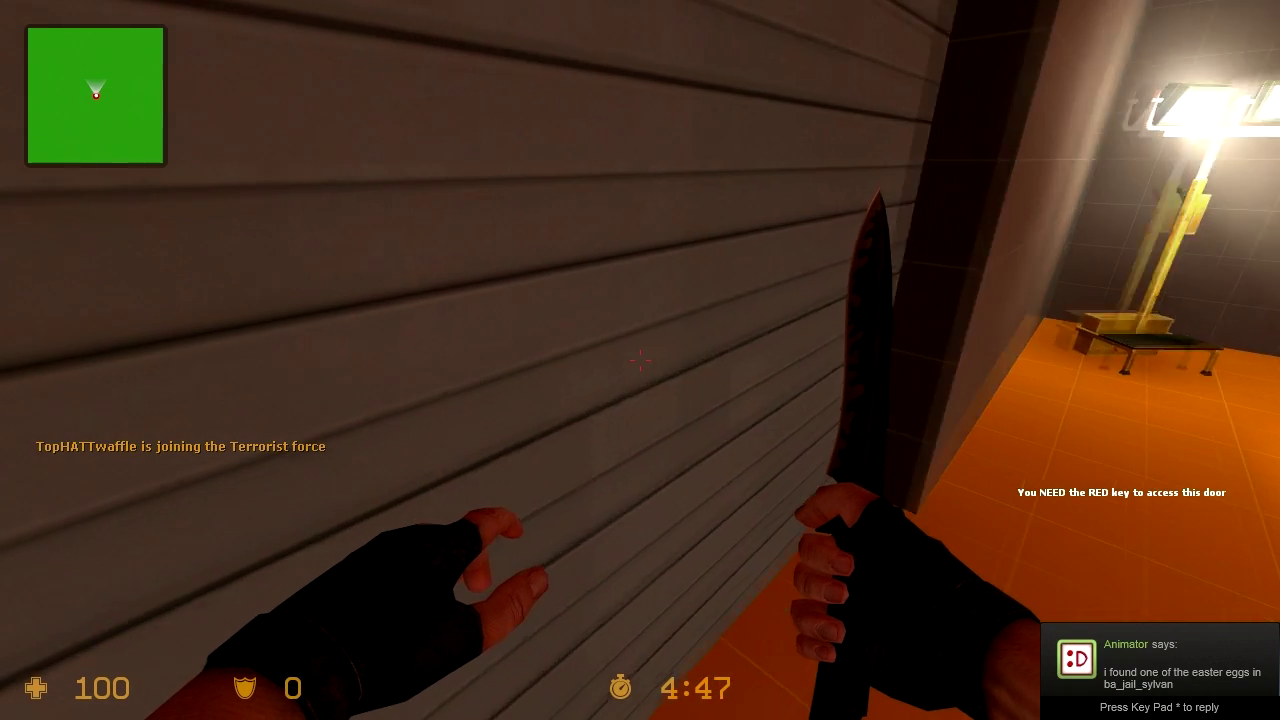
{"action": "left_click", "coordinate": [640, 360]}
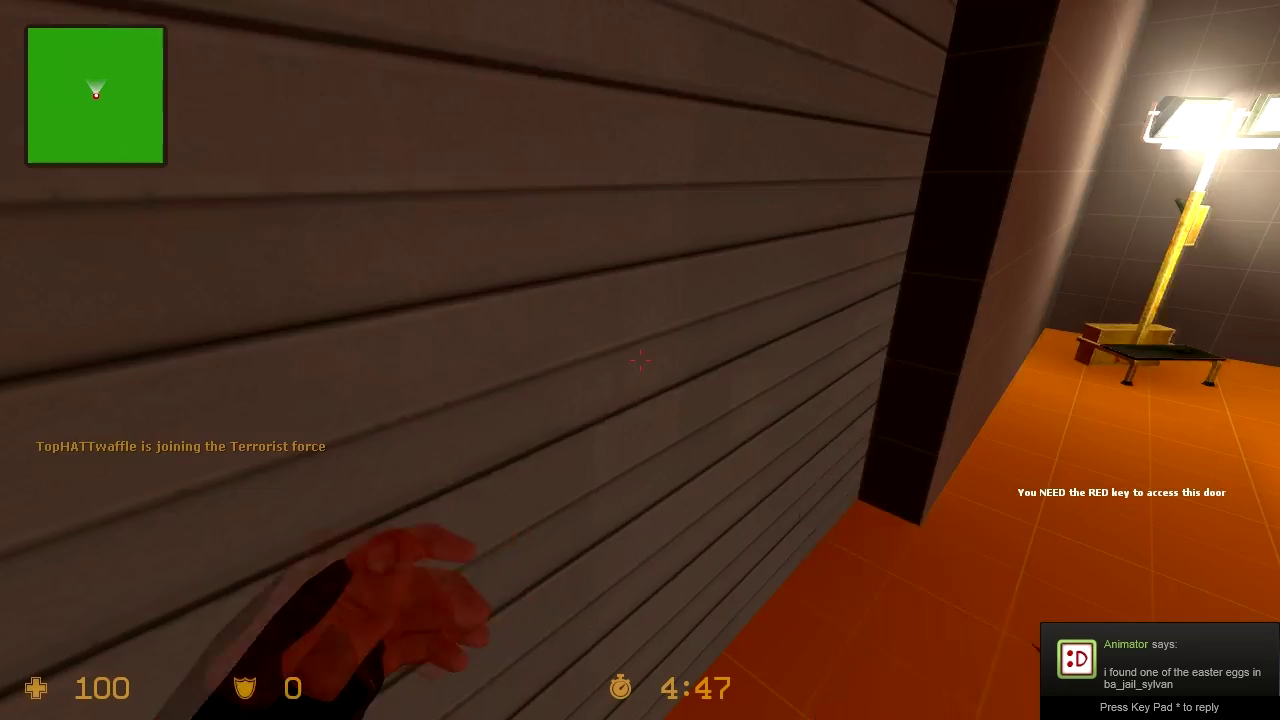
{"action": "key", "text": "Escape"}
{"action": "key", "text": "Escape"}
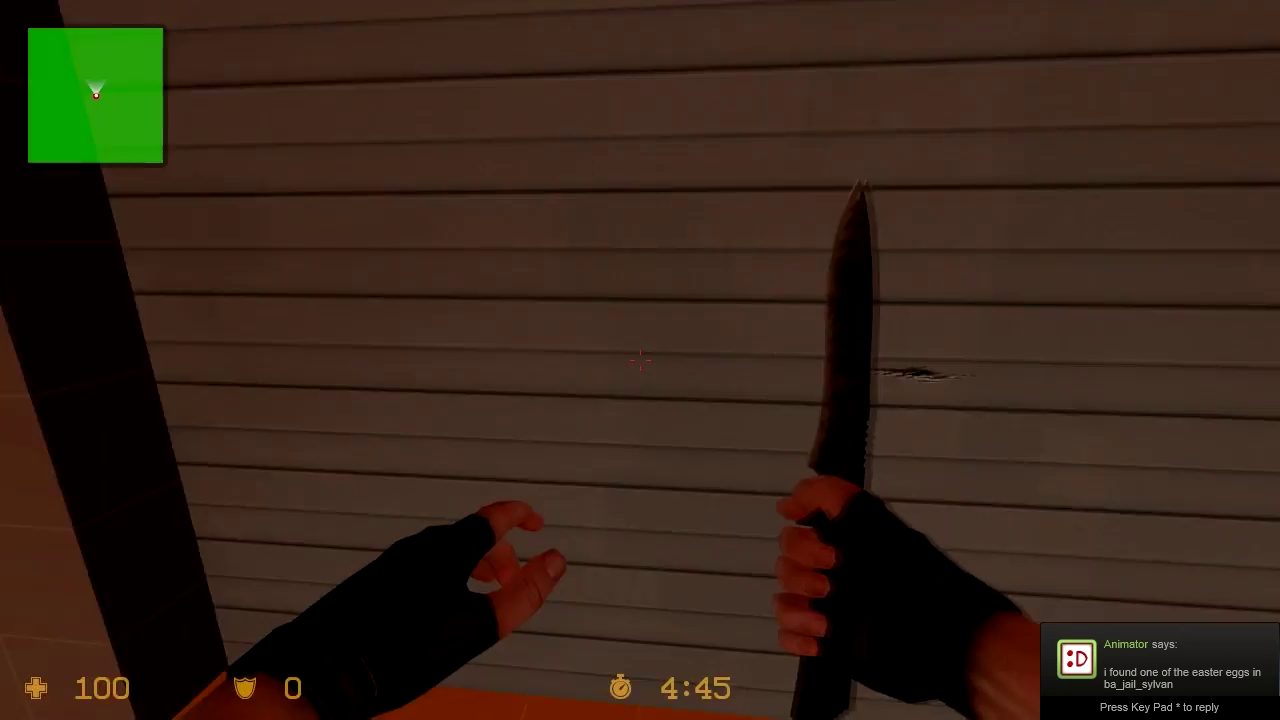
Step: Pick up the red key from its pedestal to test the pickup hint, and head back towards the door
{"action": "key", "text": "w"}
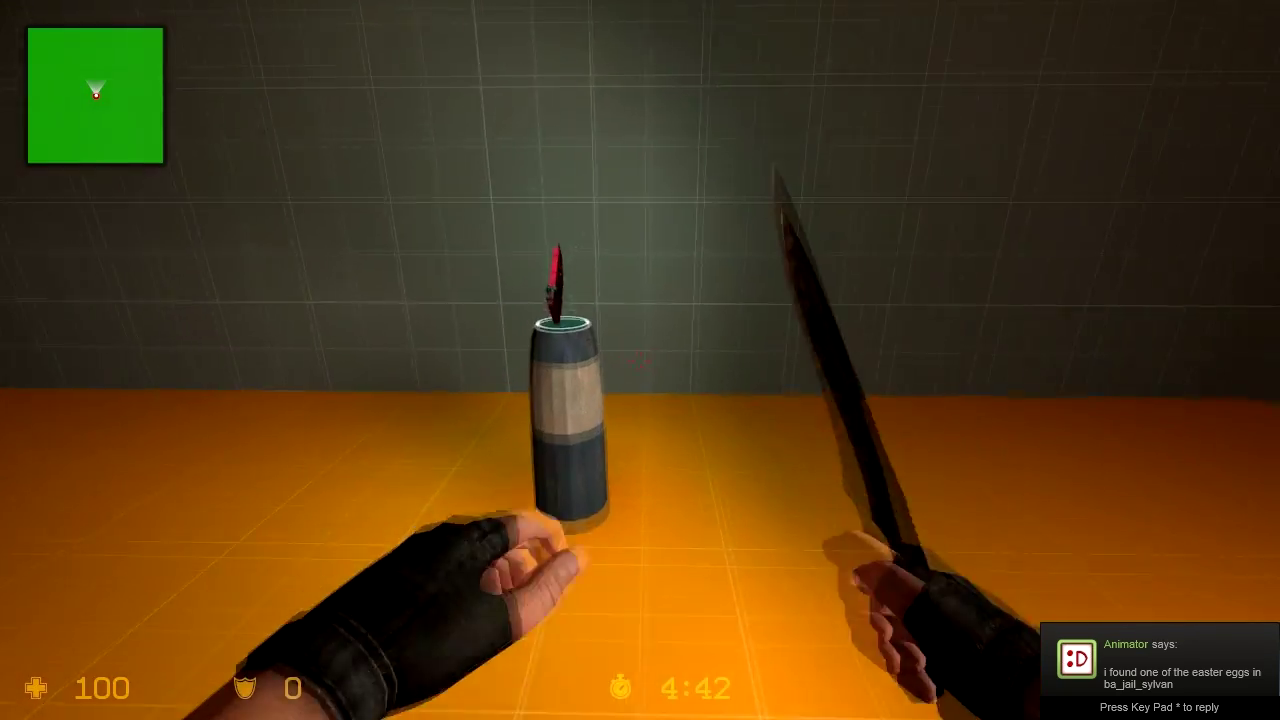
{"action": "key", "text": "w"}
{"action": "key", "text": "e"}
{"action": "left_click", "coordinate": [640, 360]}
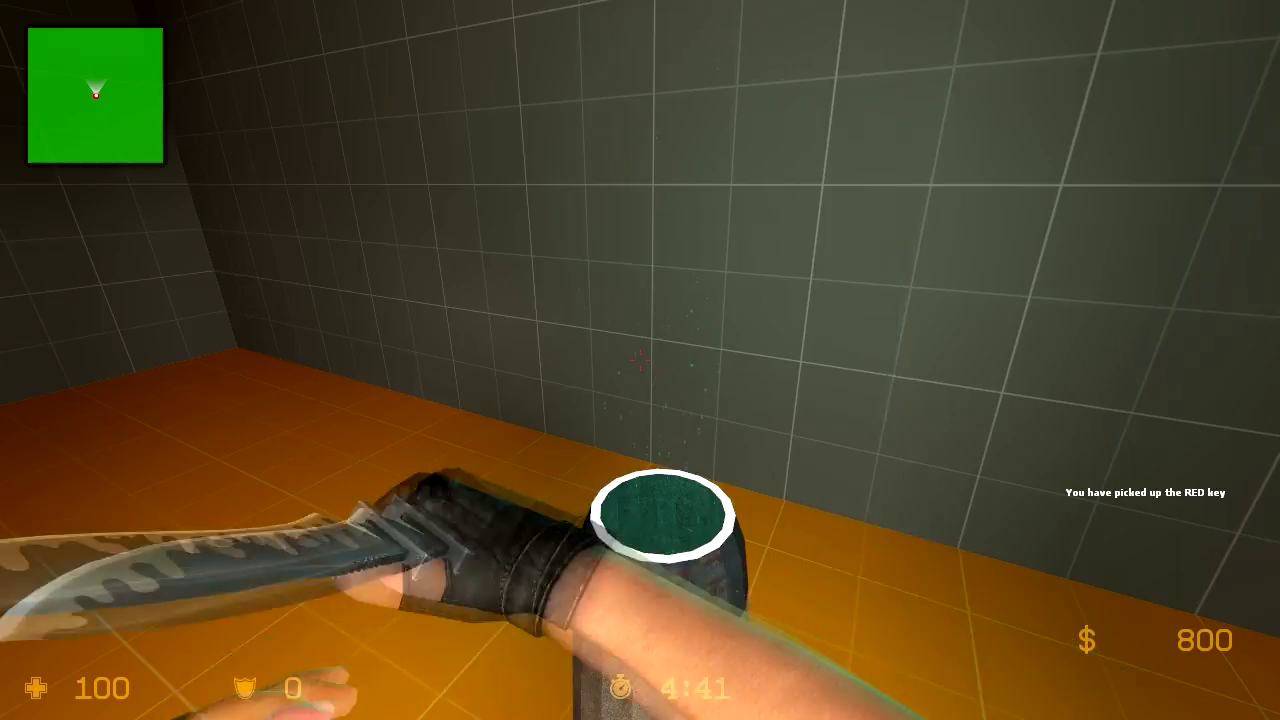
{"action": "key", "text": "w"}
{"action": "left_click", "coordinate": [640, 360]}
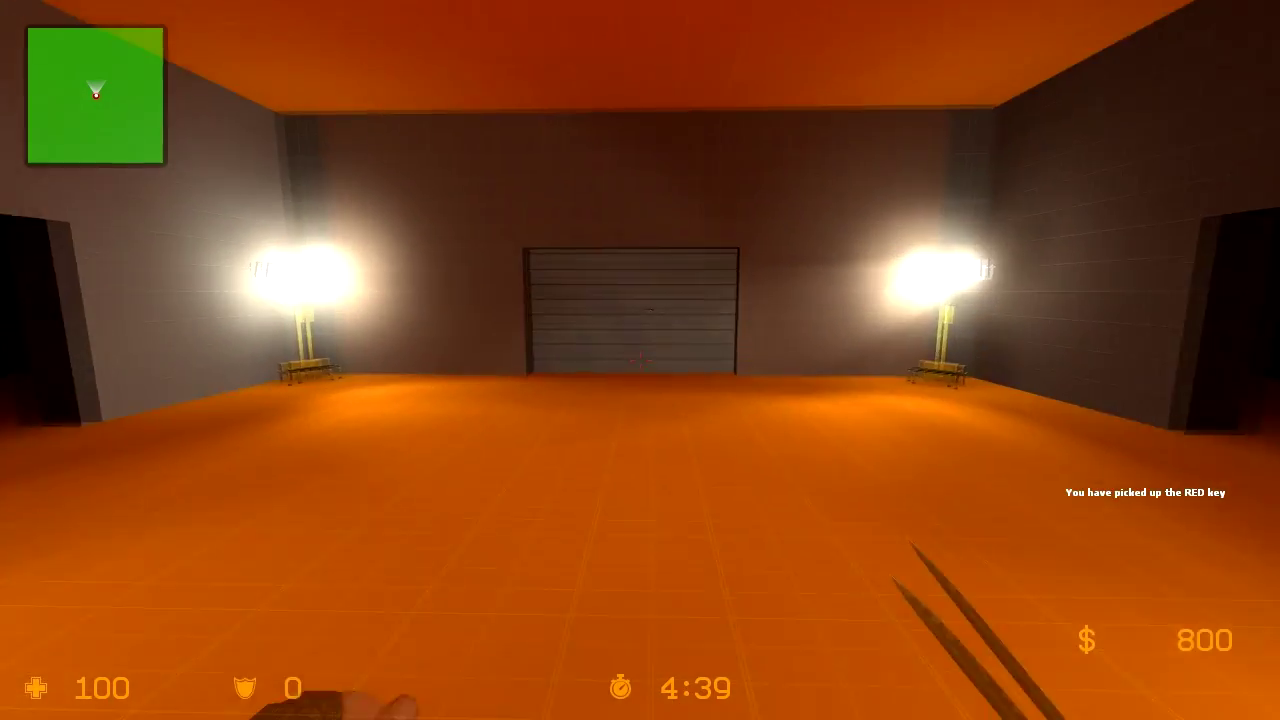
Step: Carry the red key to the shutter door, test that it opens, and walk through the doorway
{"action": "key", "text": "w"}
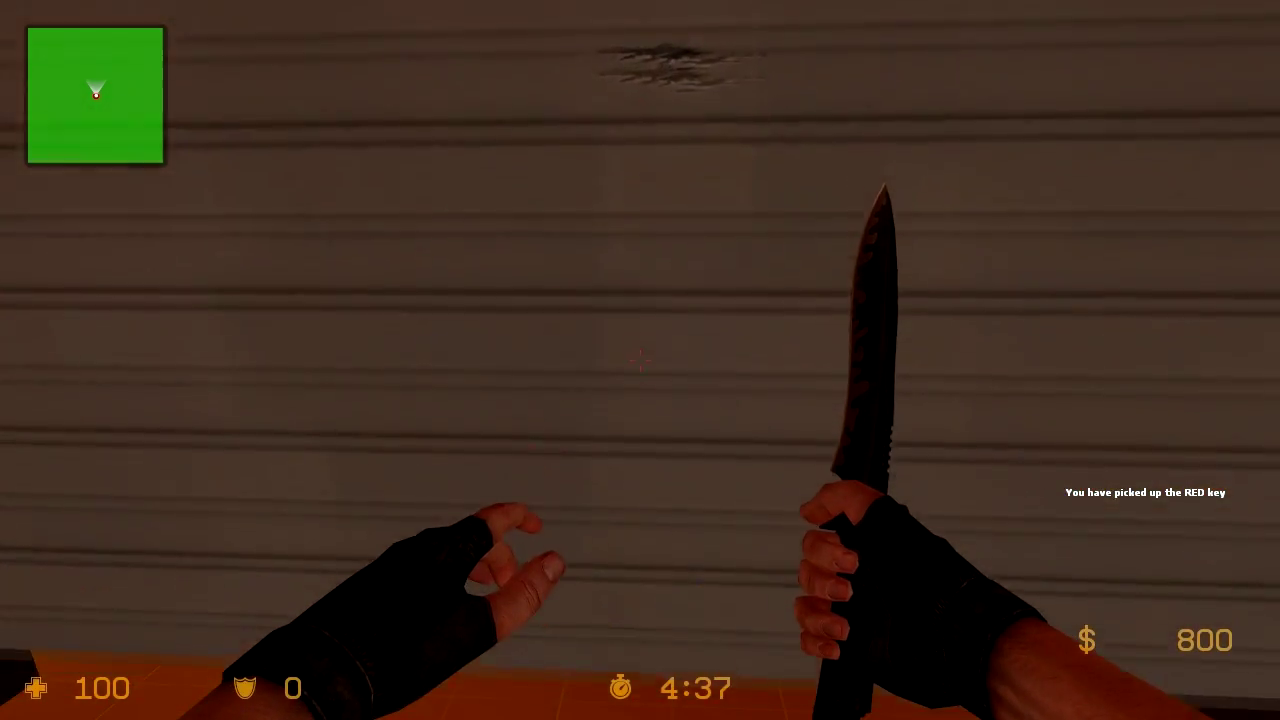
{"action": "key", "text": "d"}
{"action": "key", "text": "s"}
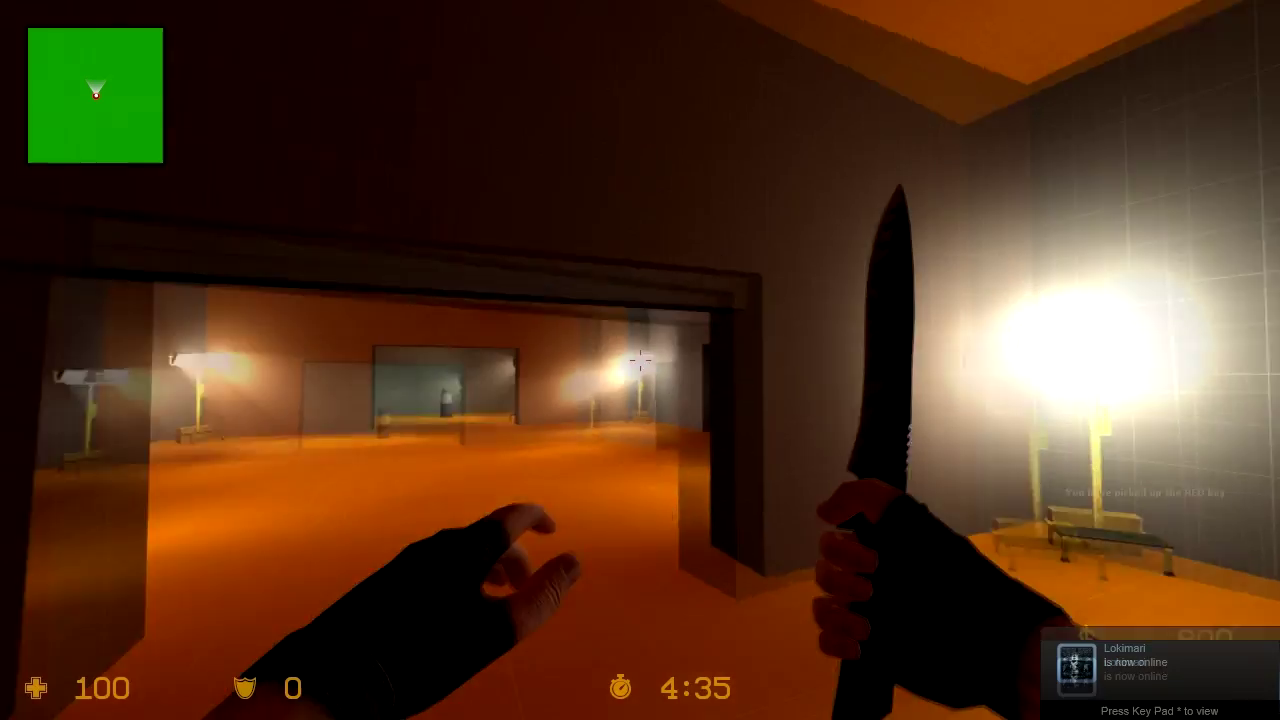
{"action": "key", "text": "w"}
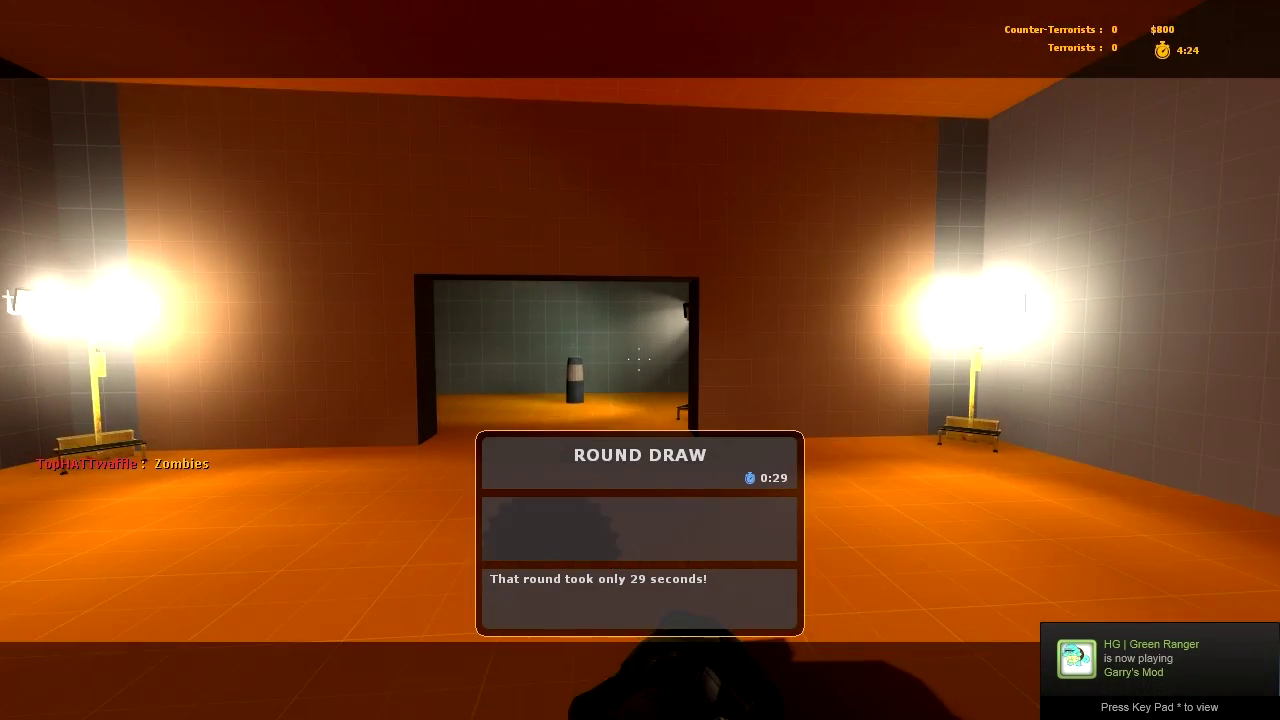
Step: Equip the knife in the new round and retest the shutter door without the red key
{"action": "key", "text": "3"}
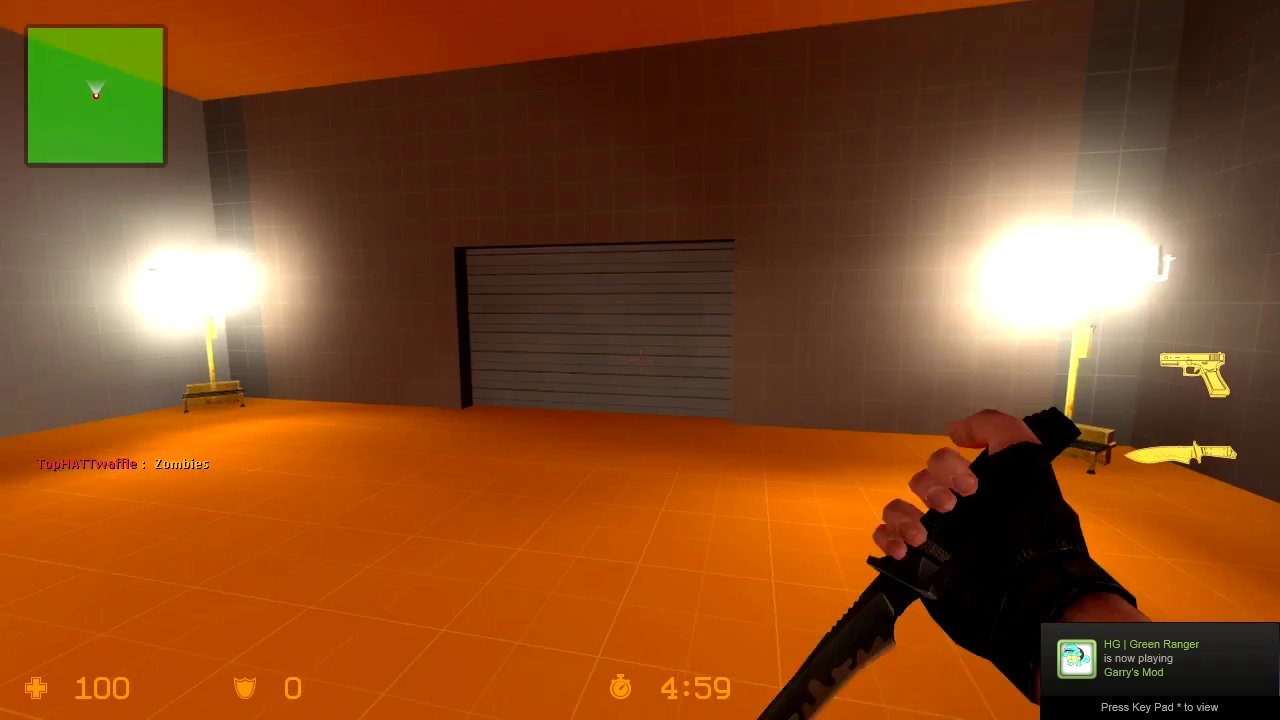
{"action": "key", "text": "w"}
{"action": "key", "text": "e"}
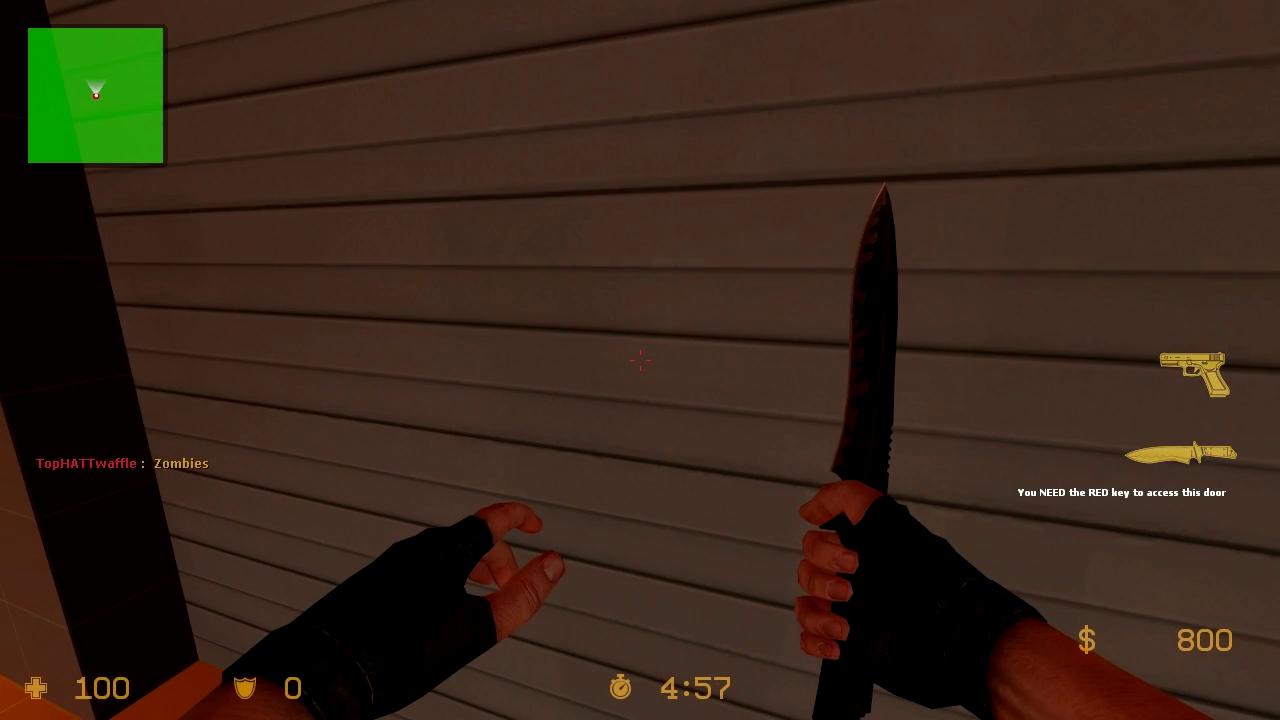
{"action": "key", "text": "s"}
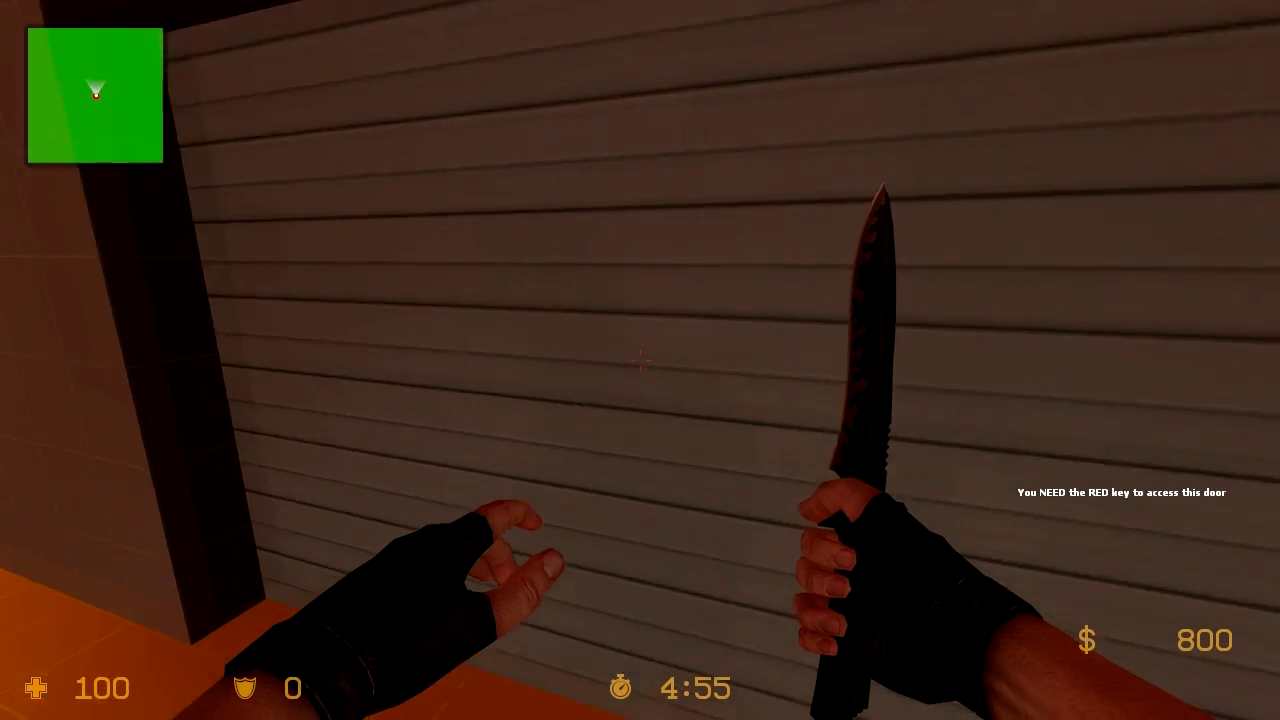
{"action": "key", "text": "s"}
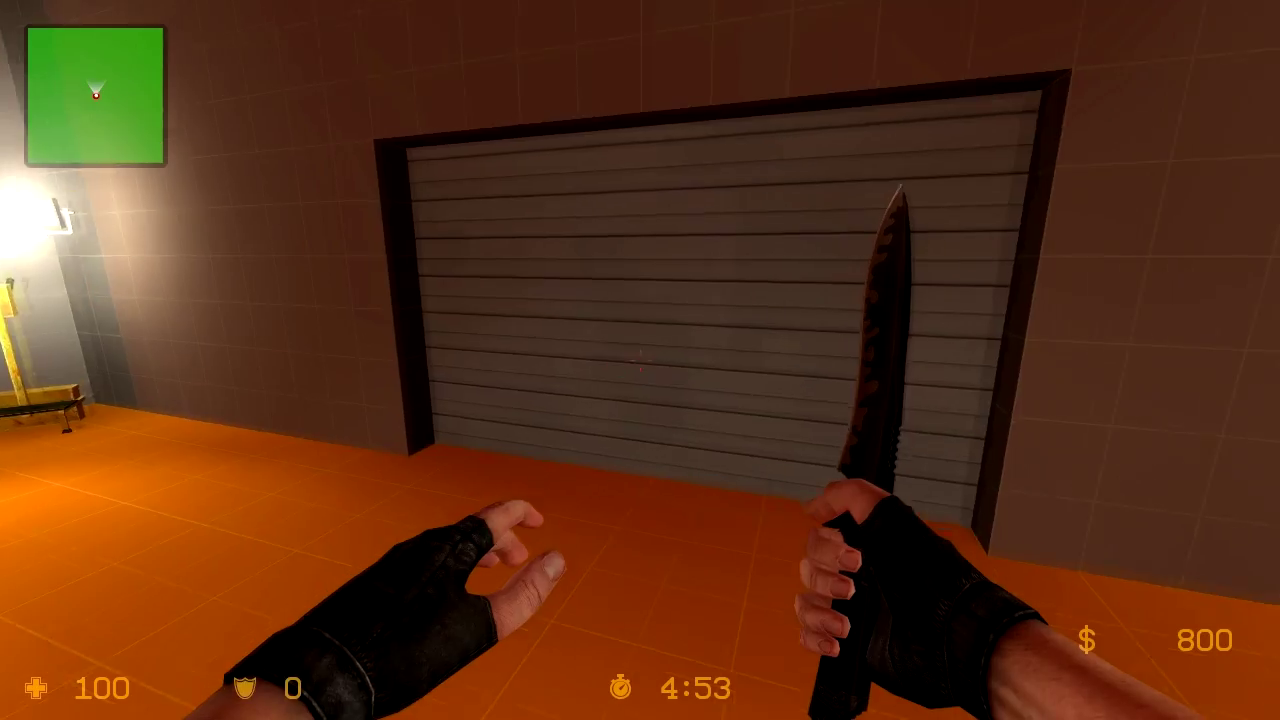
Step: Cross the room to the pedestal and pick up the red key again in the new round
{"action": "left_click", "coordinate": [640, 360]}
{"action": "key", "text": "w"}
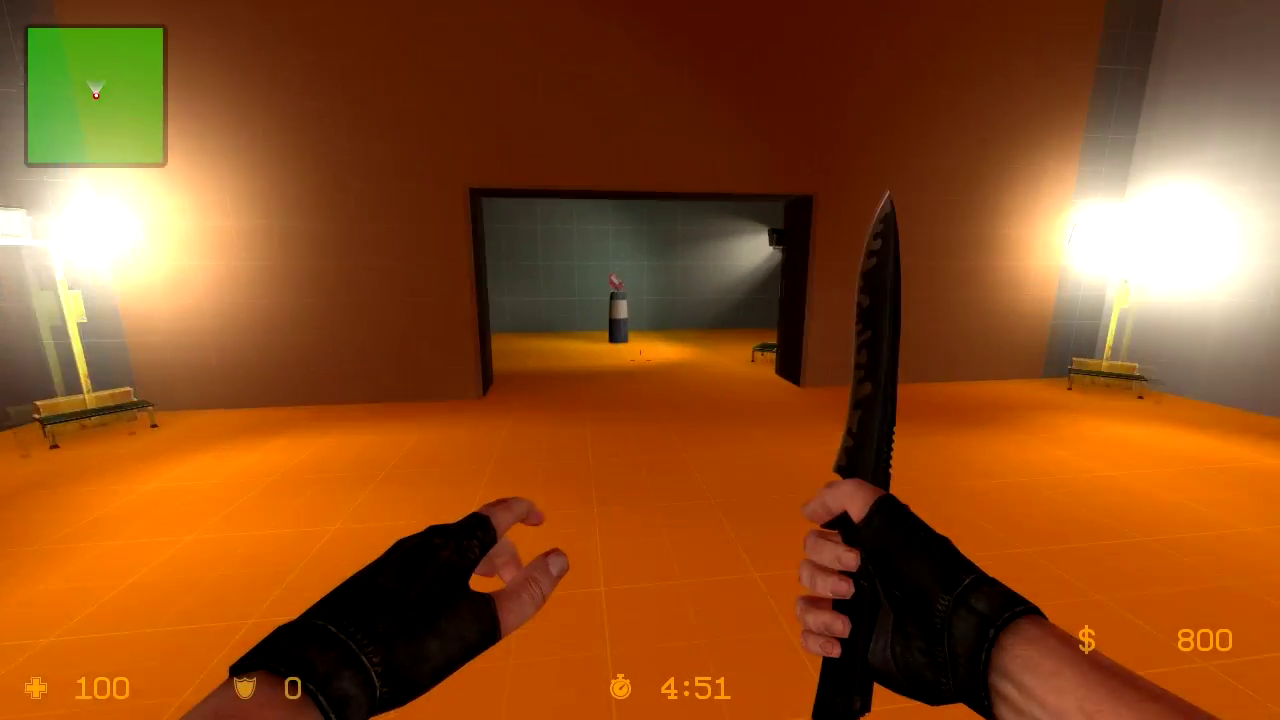
{"action": "key", "text": "w"}
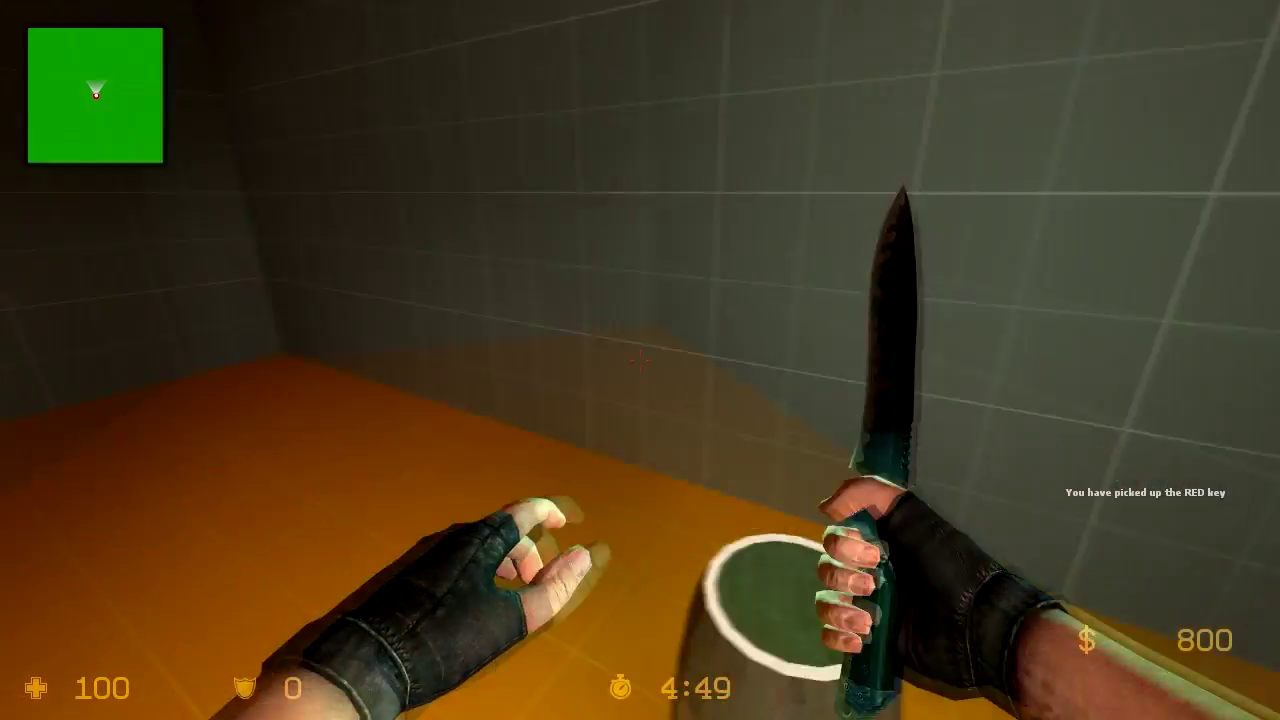
Step: Return to the shutter door with the newly collected red key and test passing through it in both directions
{"action": "left_click", "coordinate": [640, 360]}
{"action": "left_click", "coordinate": [640, 360]}
{"action": "key", "text": "w"}
{"action": "left_click", "coordinate": [640, 360]}
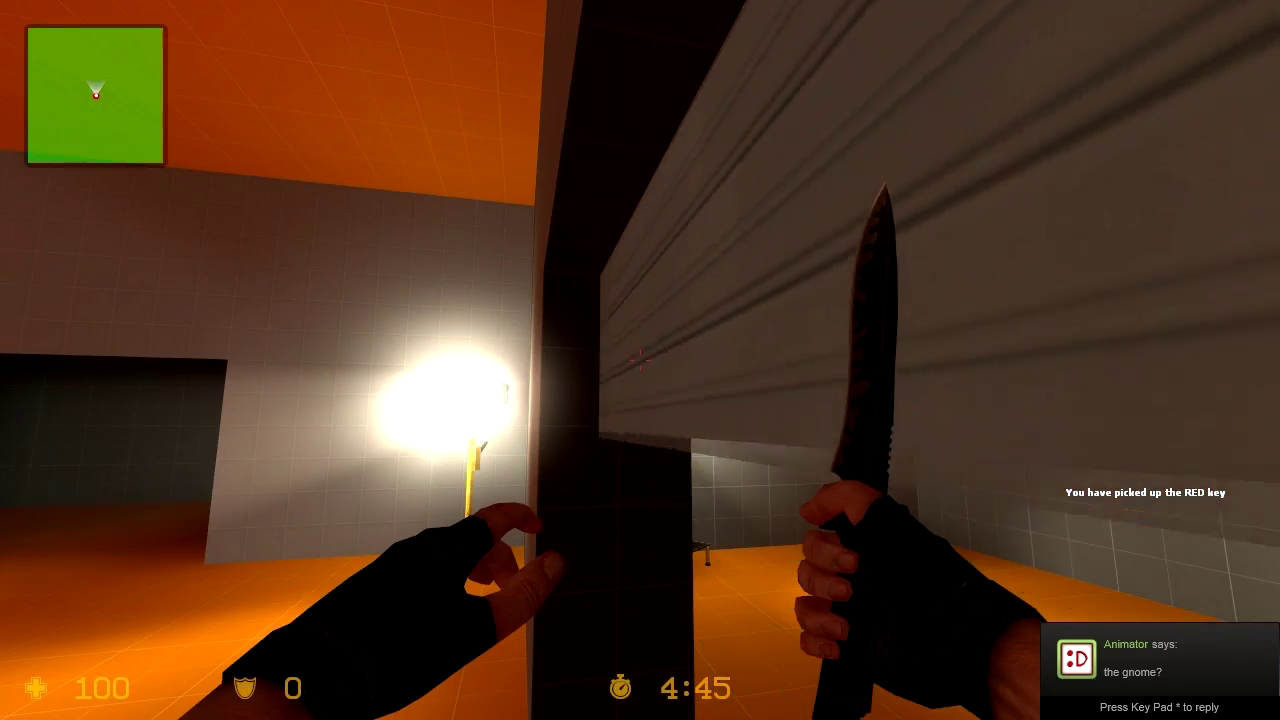
{"action": "key", "text": "w"}
{"action": "key", "text": "w"}
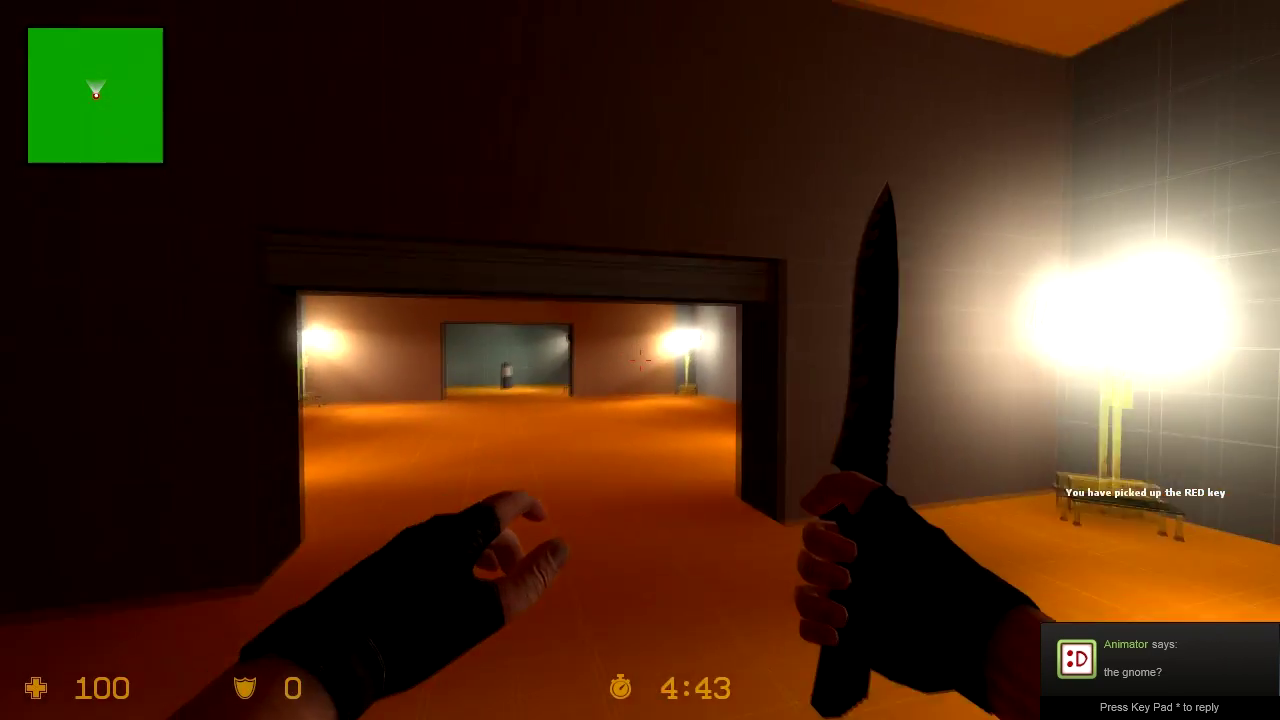
{"action": "key", "text": "w"}
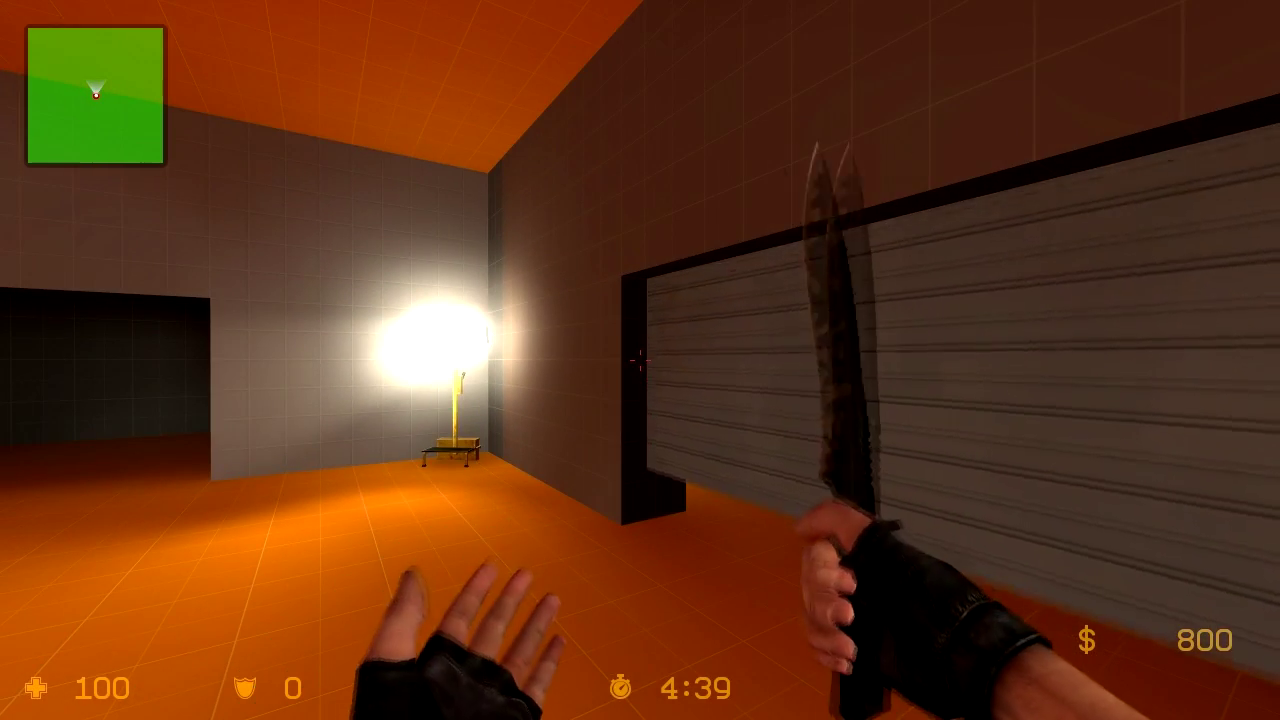
{"action": "key", "text": "s"}
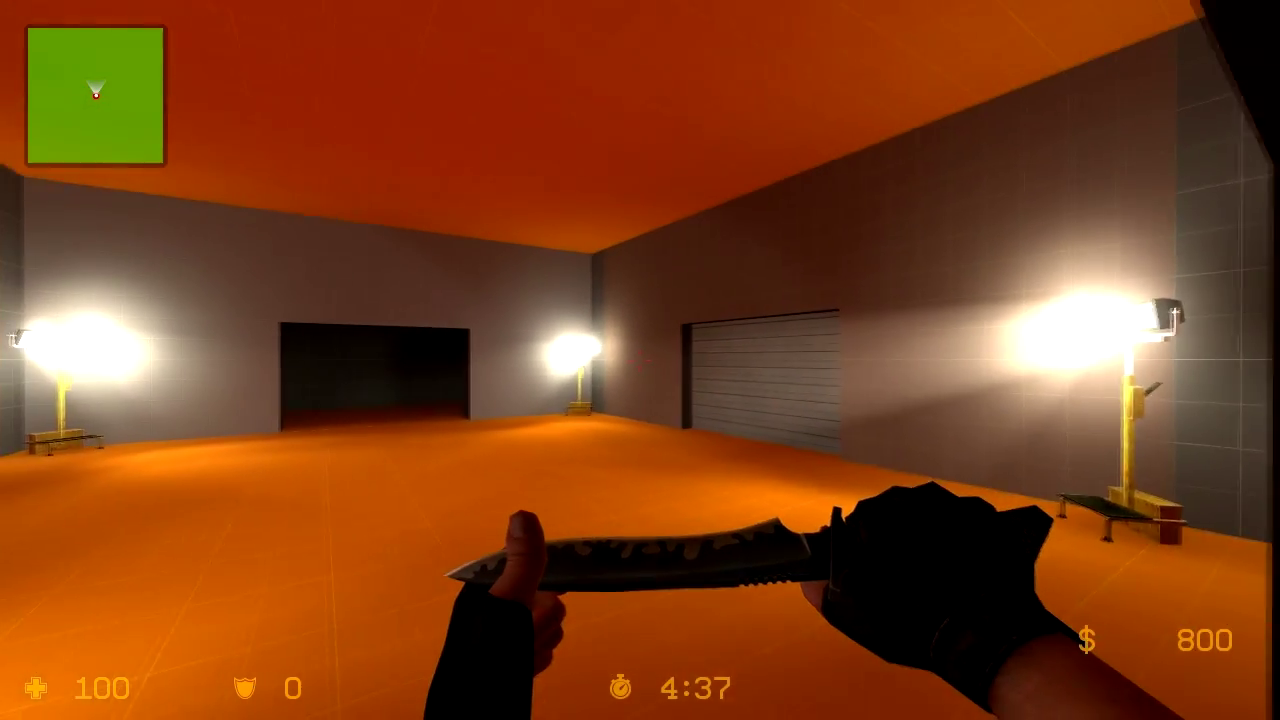